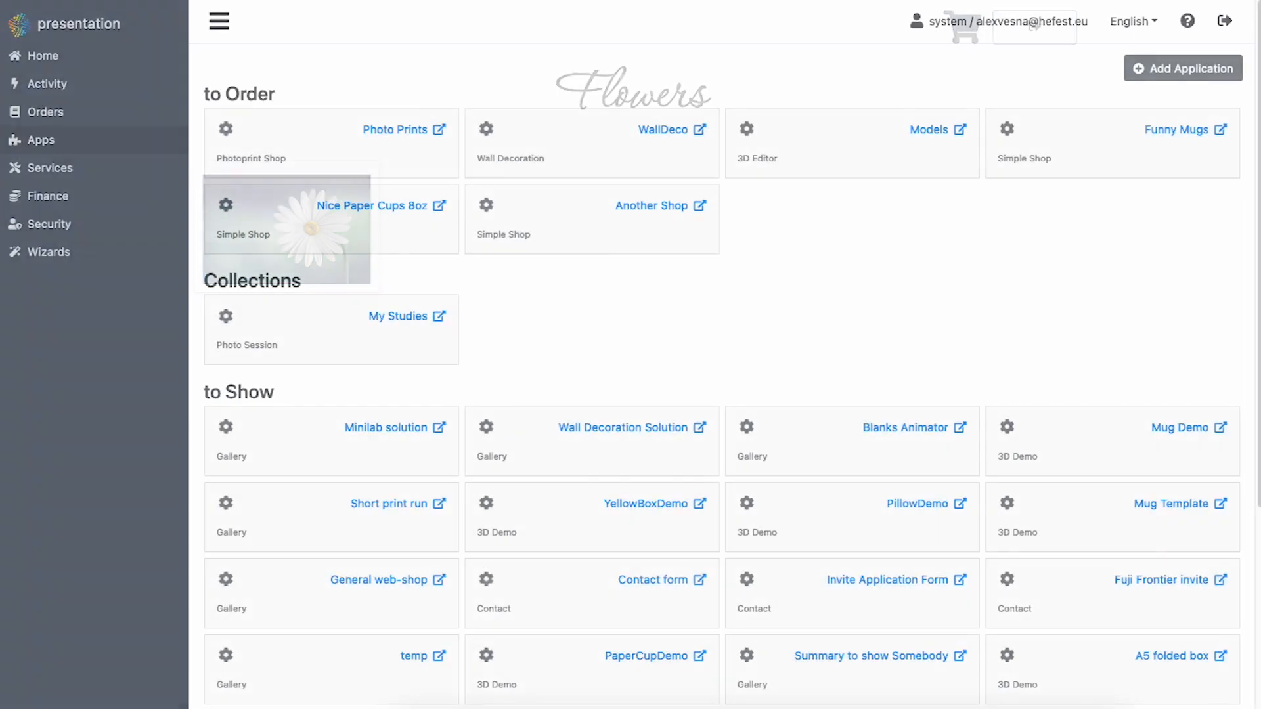
Step: In the My Studies app settings, start a new product entry for Models, Fun Products, Single Mug
{"action": "left_click", "coordinate": [225, 316]}
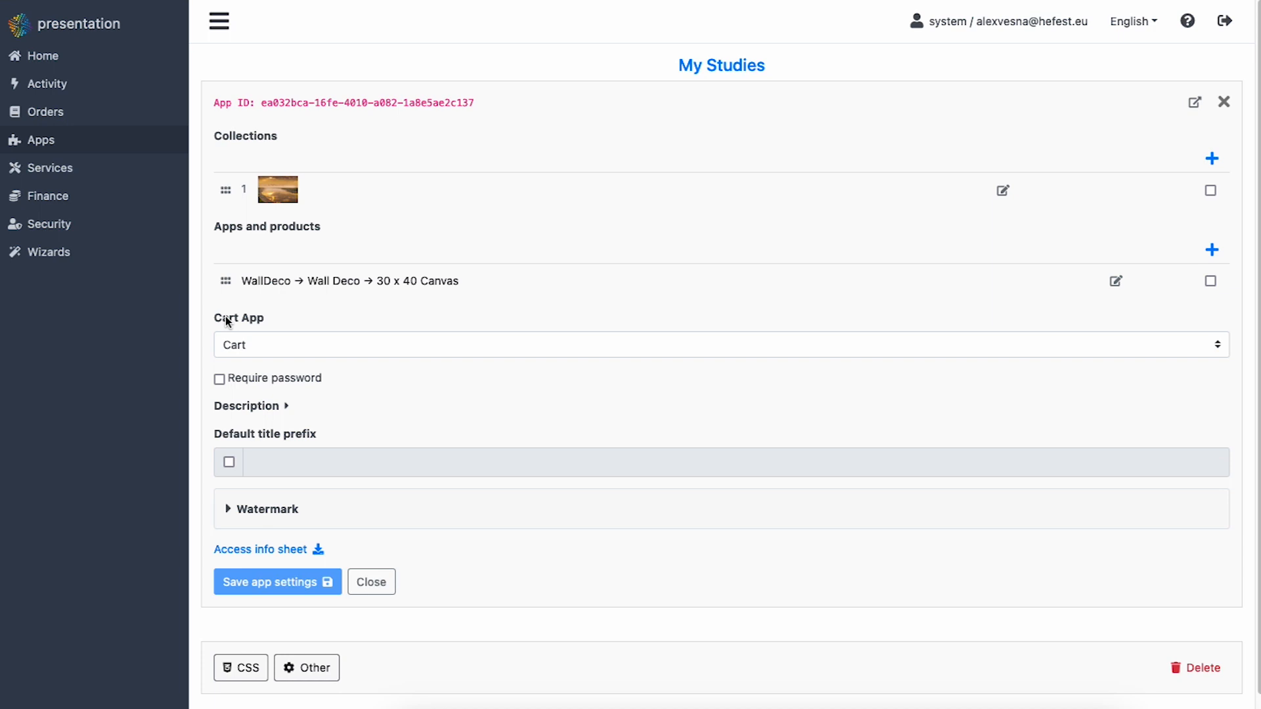
{"action": "left_click", "coordinate": [1213, 251]}
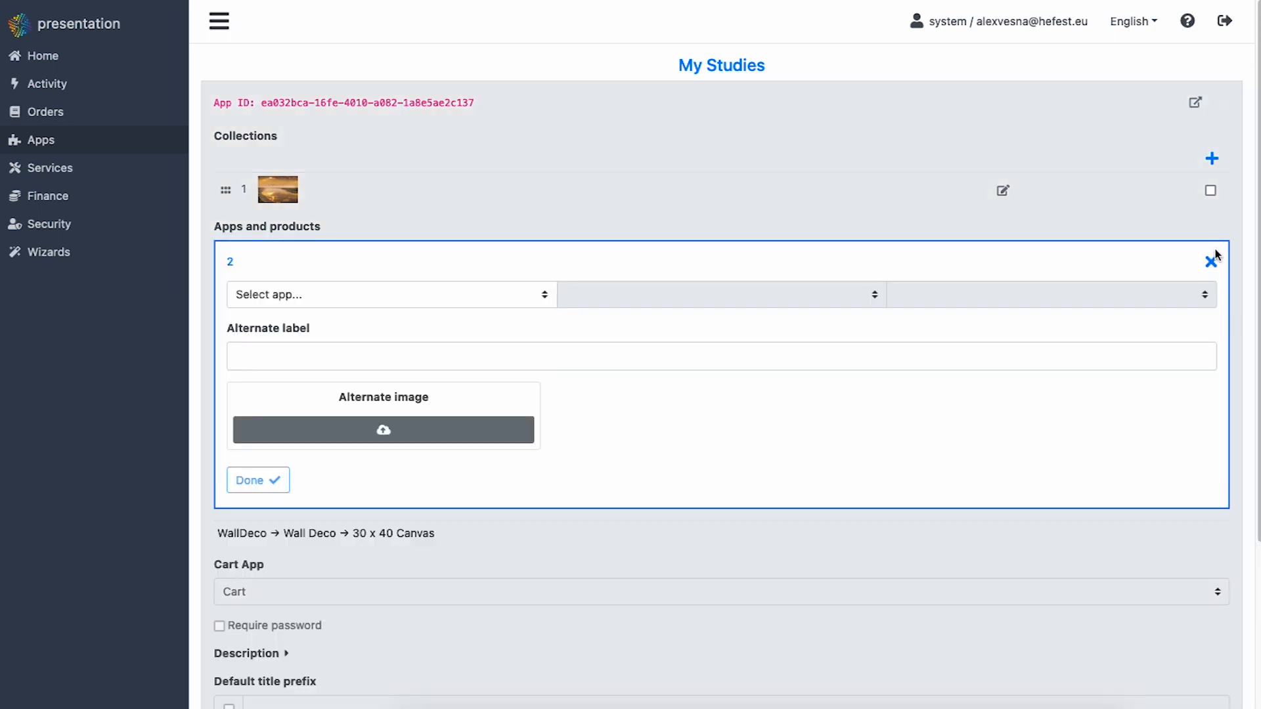
{"action": "left_click", "coordinate": [501, 297]}
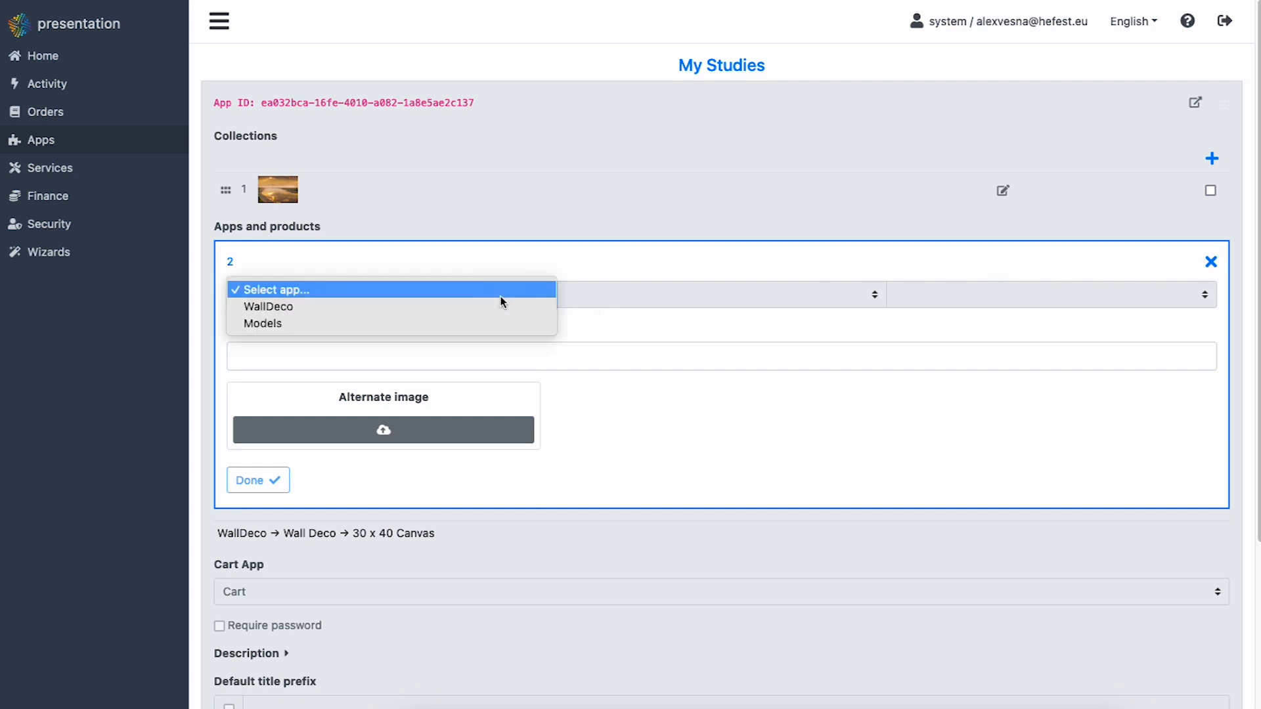
{"action": "left_click", "coordinate": [501, 318]}
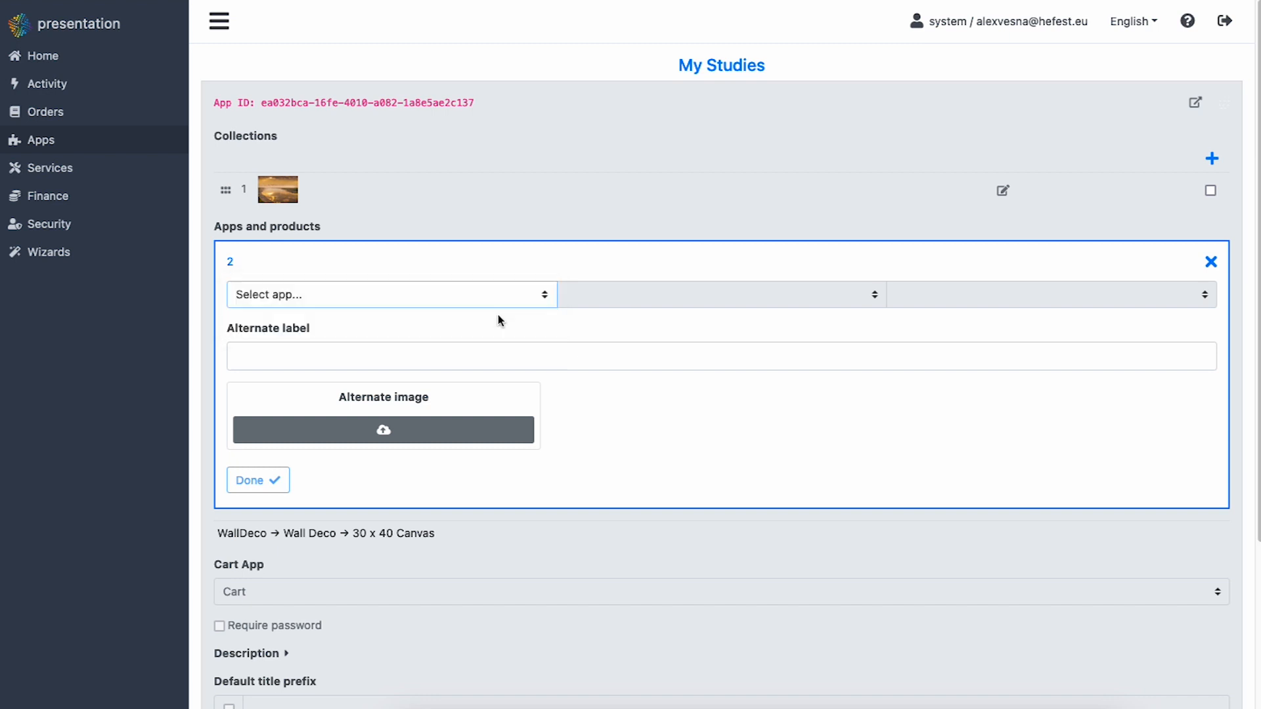
{"action": "left_click", "coordinate": [644, 294]}
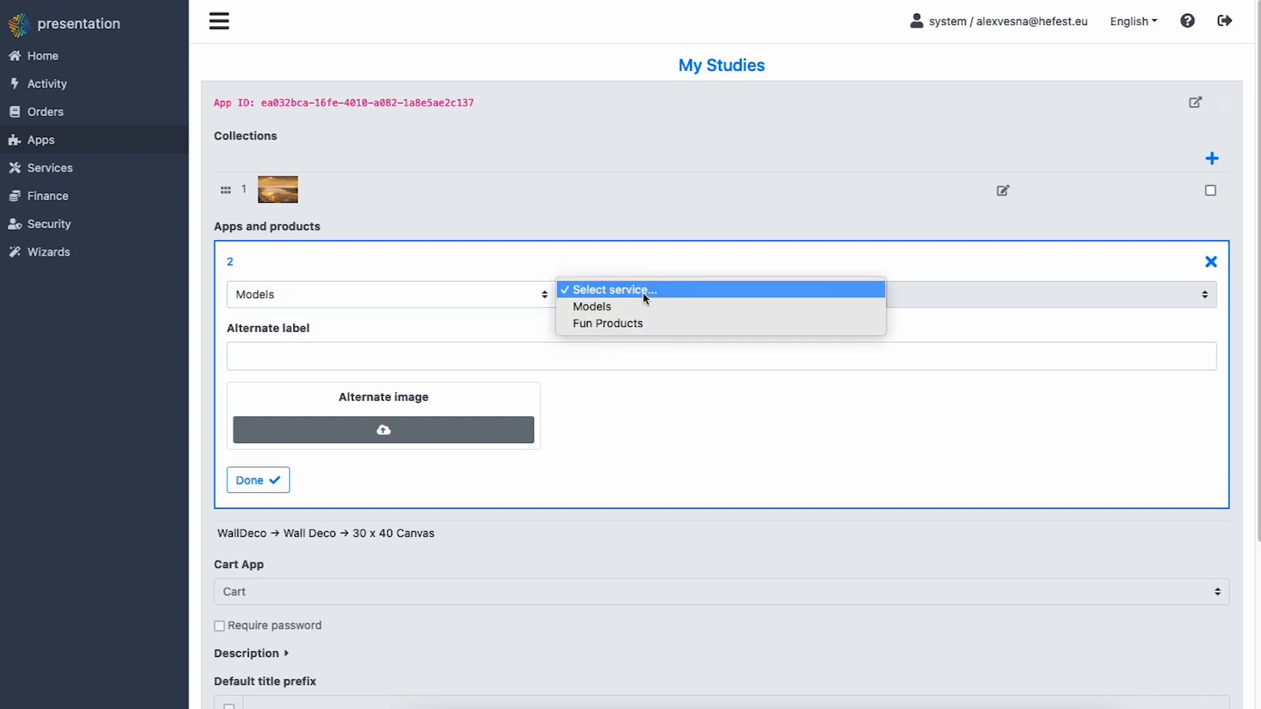
{"action": "left_click", "coordinate": [640, 324]}
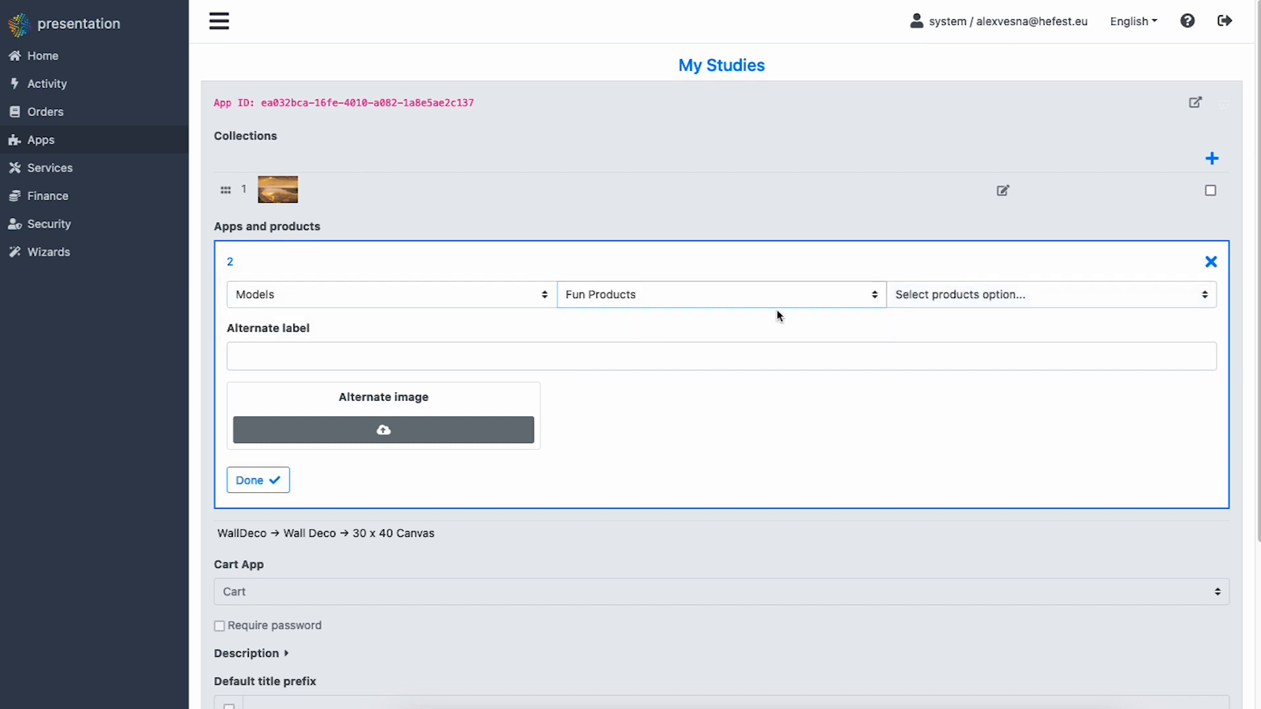
{"action": "left_click", "coordinate": [971, 296]}
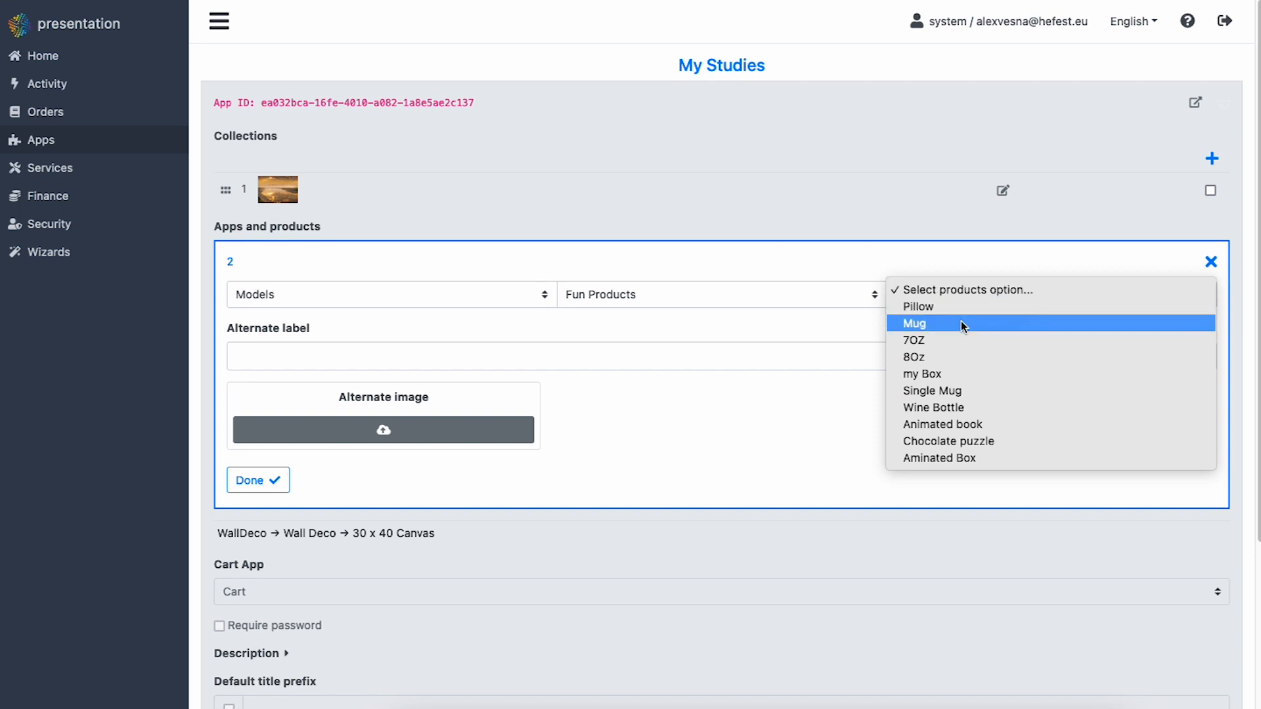
{"action": "left_click", "coordinate": [962, 324]}
{"action": "left_click", "coordinate": [955, 390]}
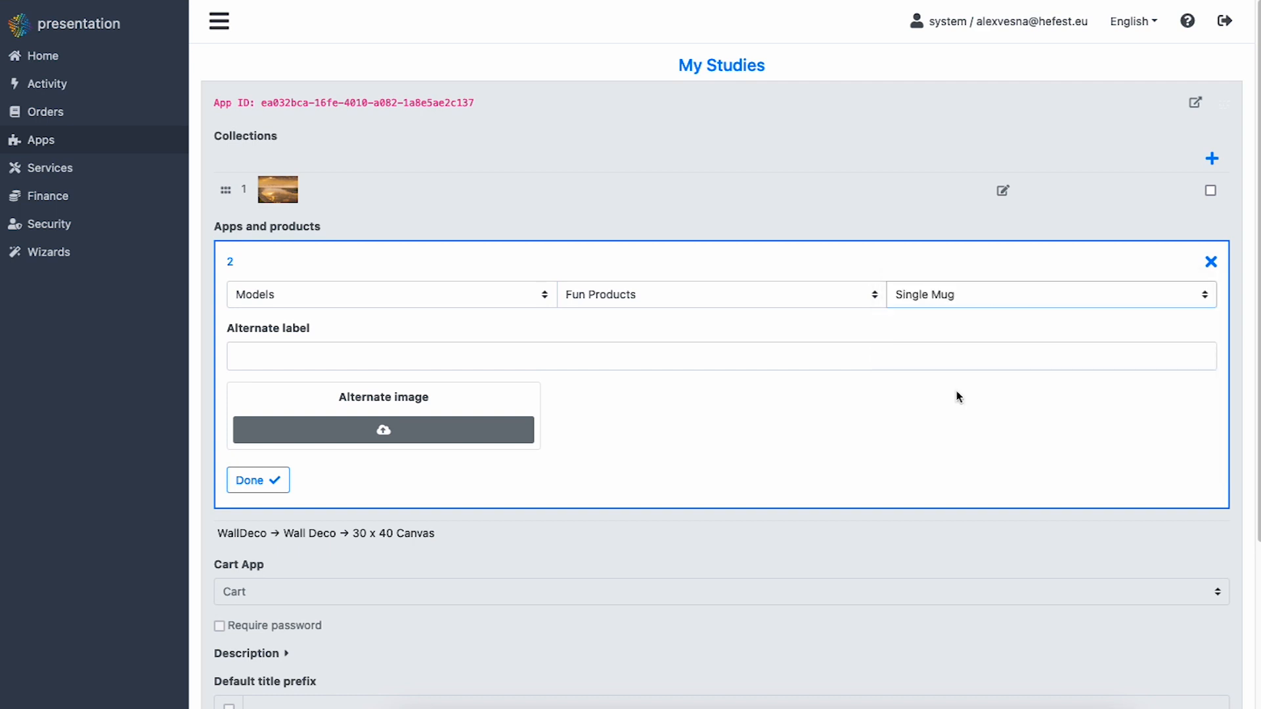
Step: Give the mug product the alternate label "My Mug" and the alternate image blank-mug.jpg, and finish the entry
{"action": "left_click", "coordinate": [648, 361]}
{"action": "type", "text": "My"}
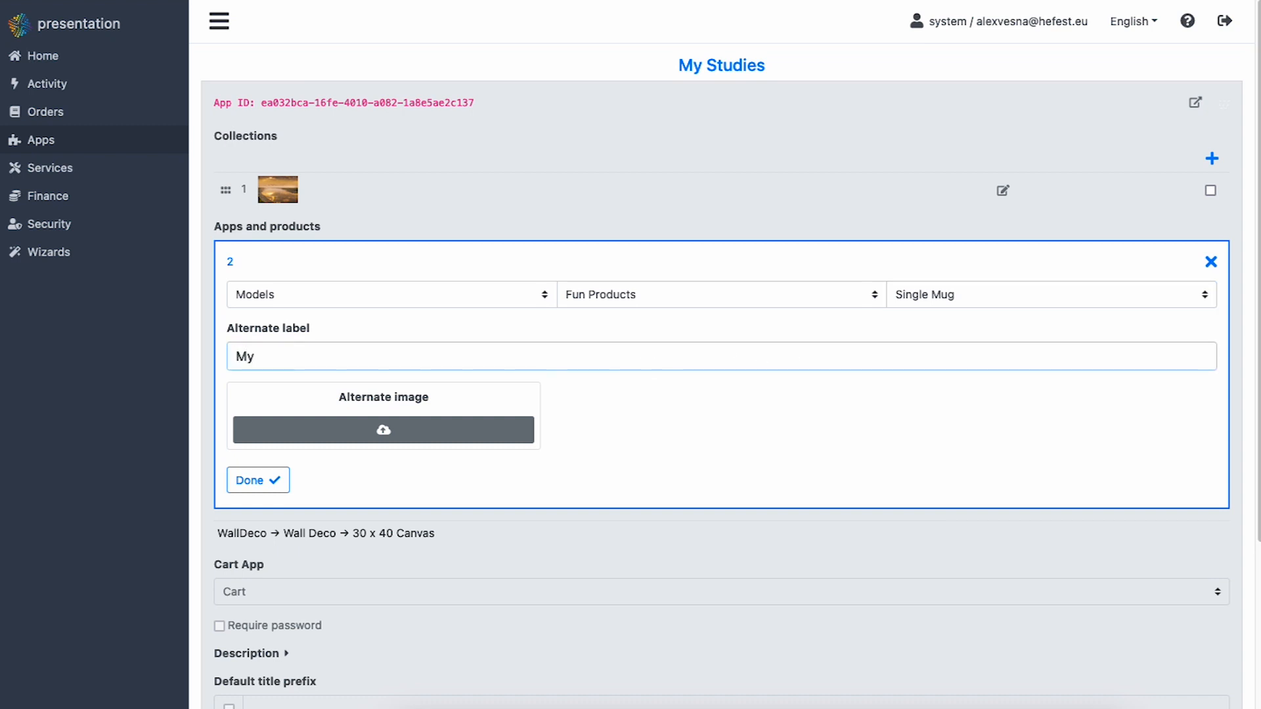
{"action": "type", "text": " Mug"}
{"action": "left_click", "coordinate": [486, 427]}
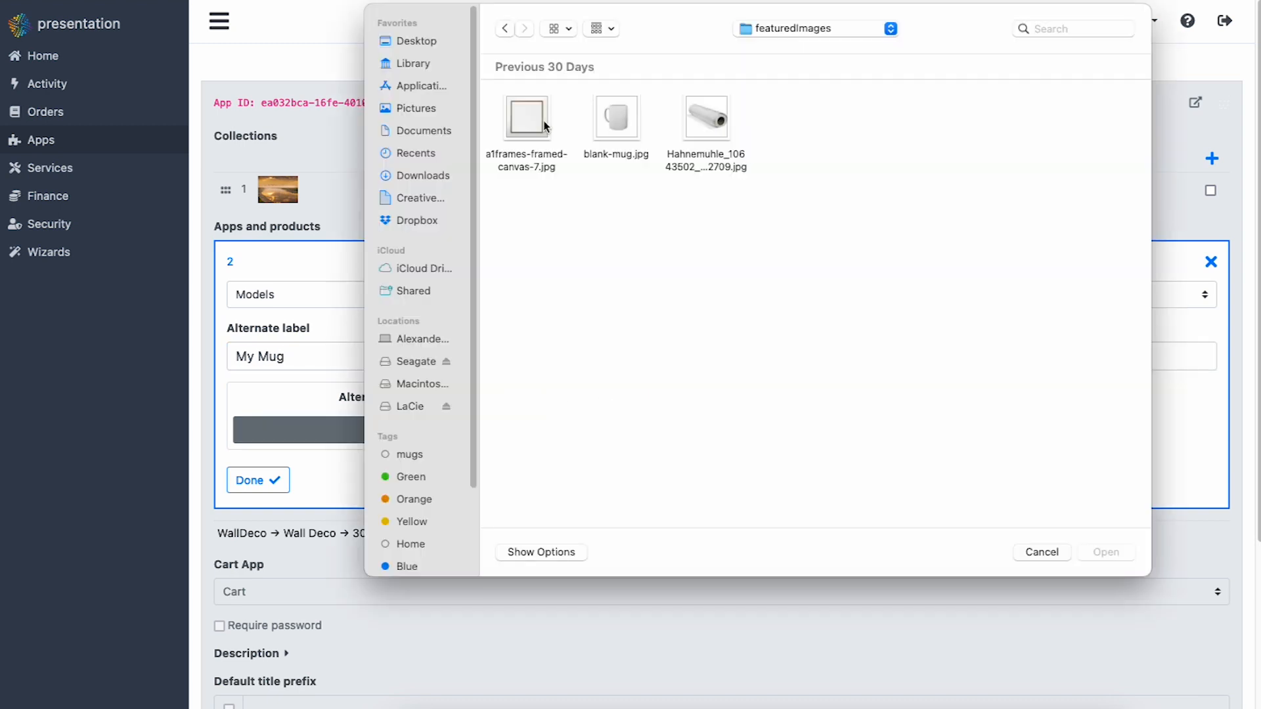
{"action": "left_click", "coordinate": [617, 122]}
{"action": "left_click", "coordinate": [1109, 551]}
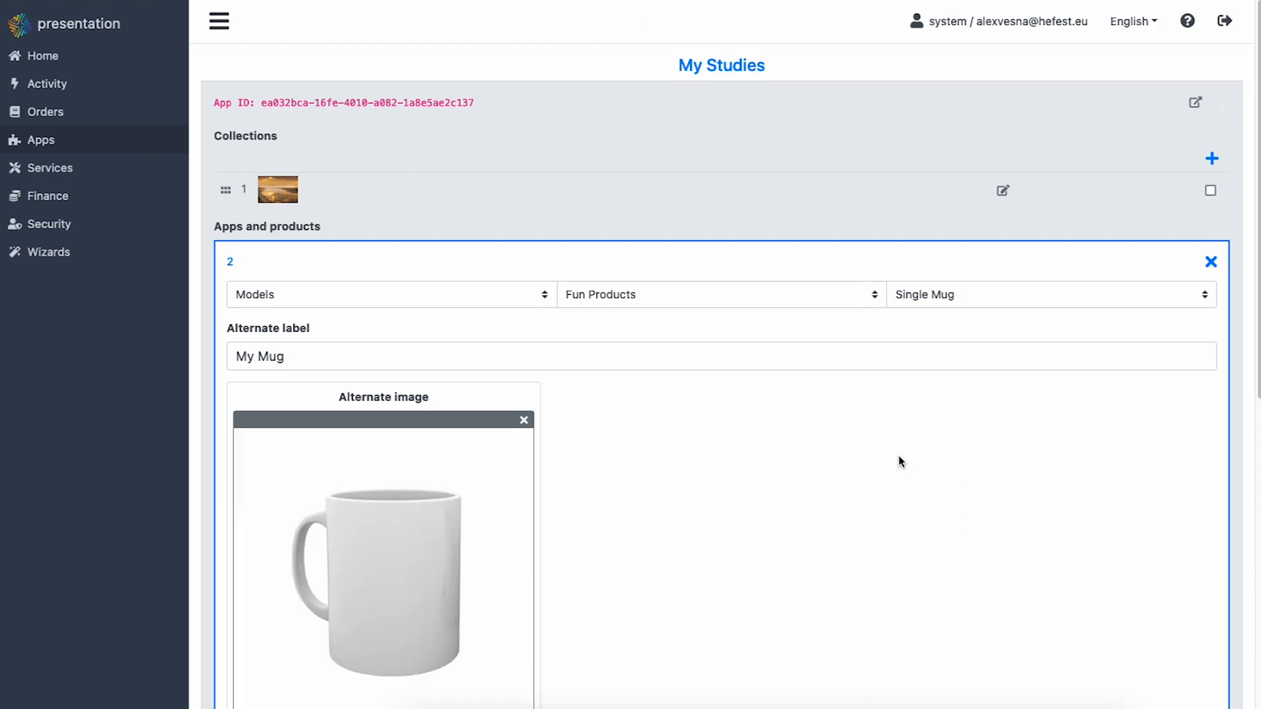
{"action": "scroll", "coordinate": [899, 459], "scroll_direction": "down", "scroll_amount": 3}
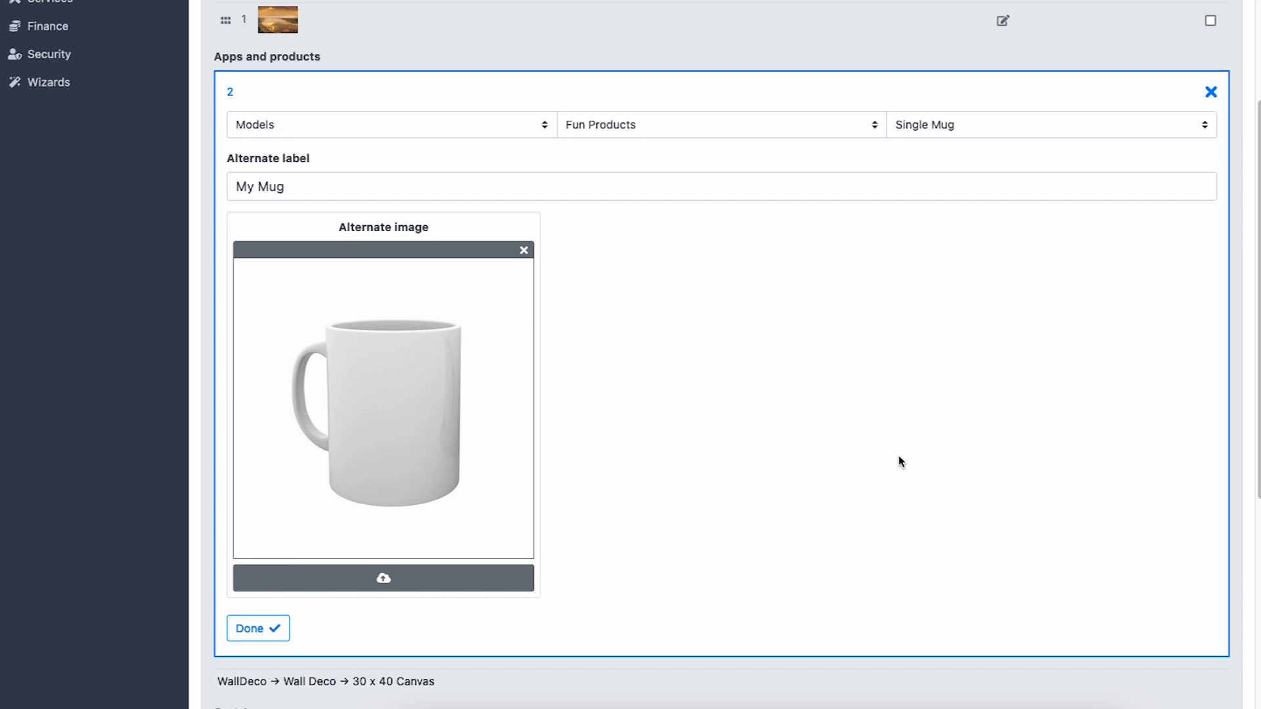
{"action": "left_click", "coordinate": [273, 627]}
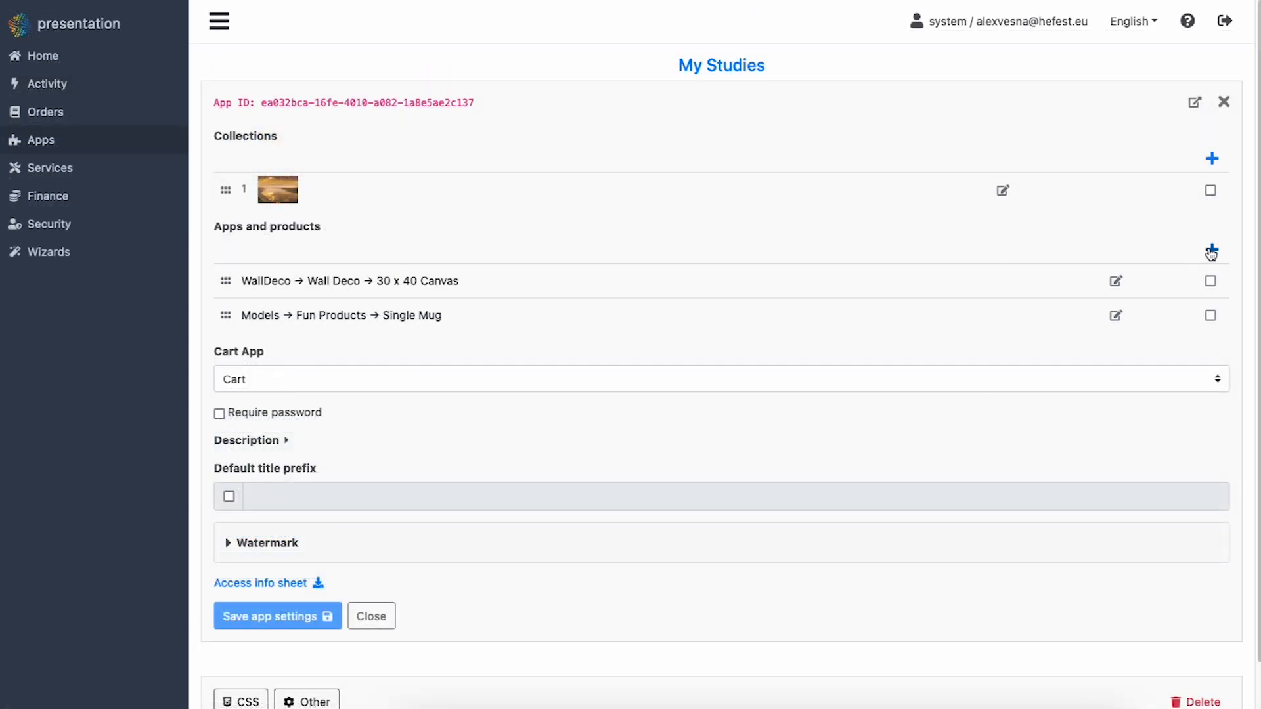
Step: Start another product entry for WallDeco, Wall Deco, Acrylic
{"action": "left_click", "coordinate": [1211, 250]}
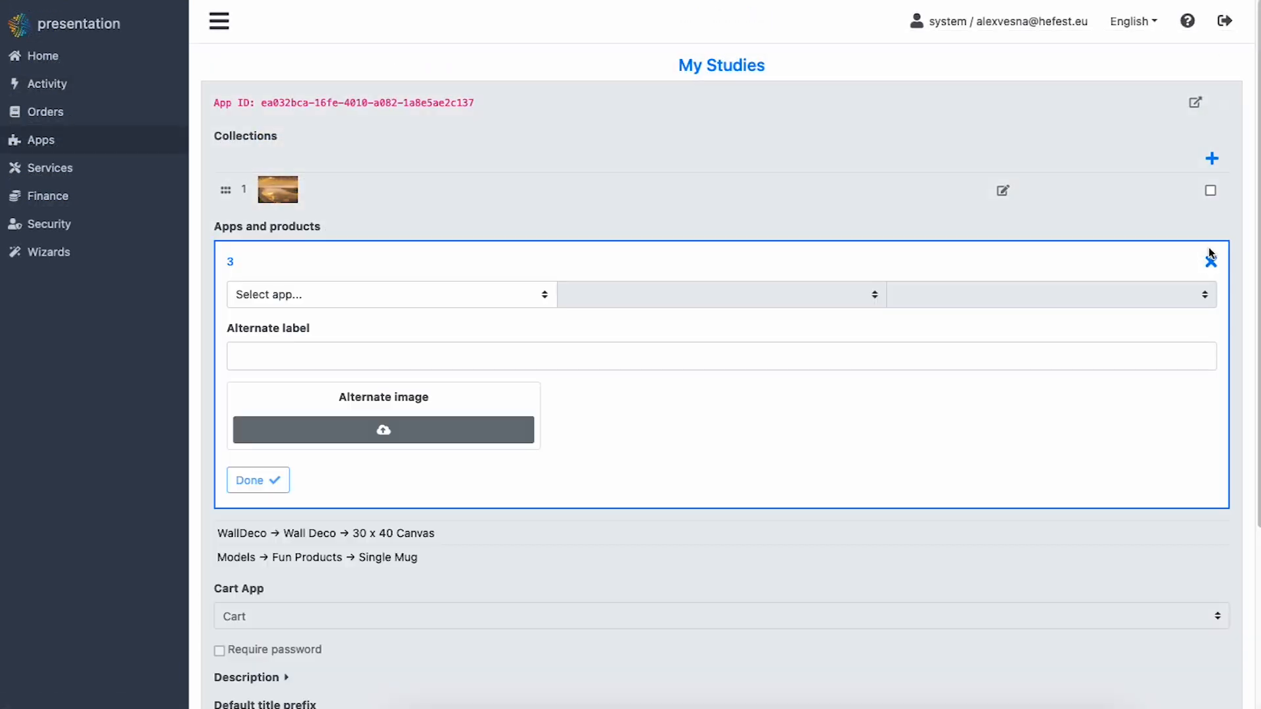
{"action": "left_click", "coordinate": [512, 299]}
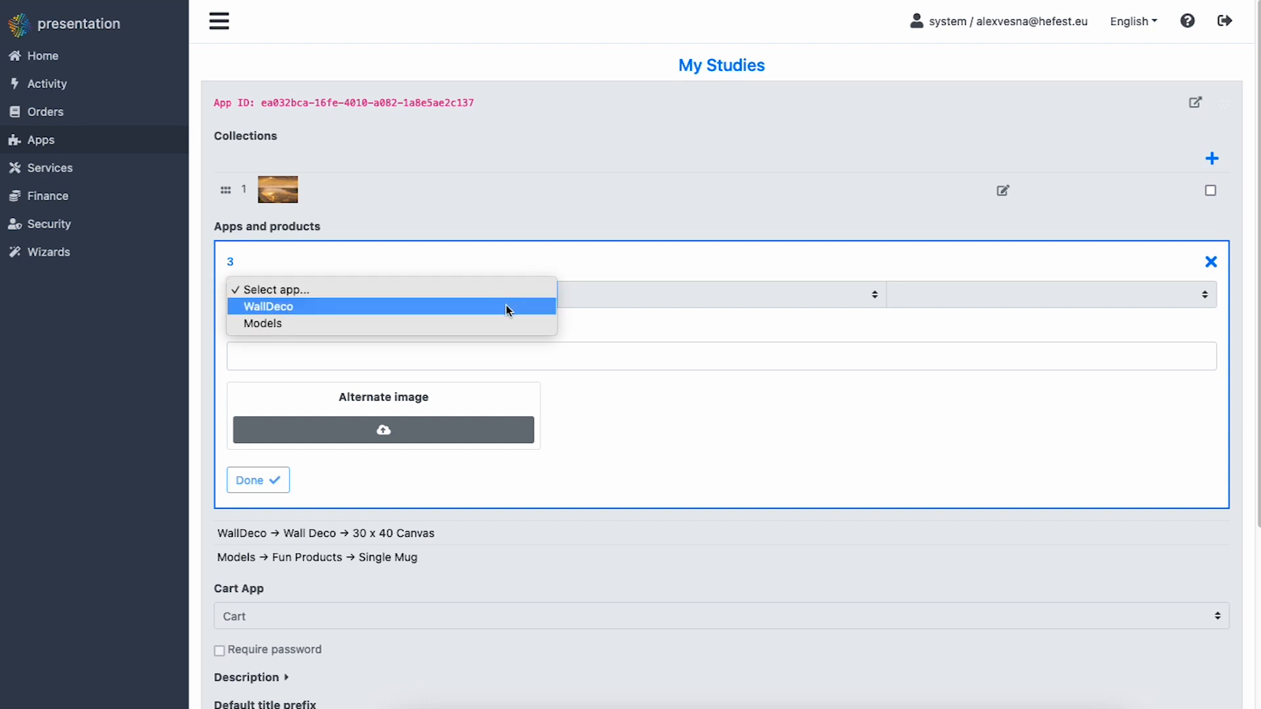
{"action": "left_click", "coordinate": [504, 307]}
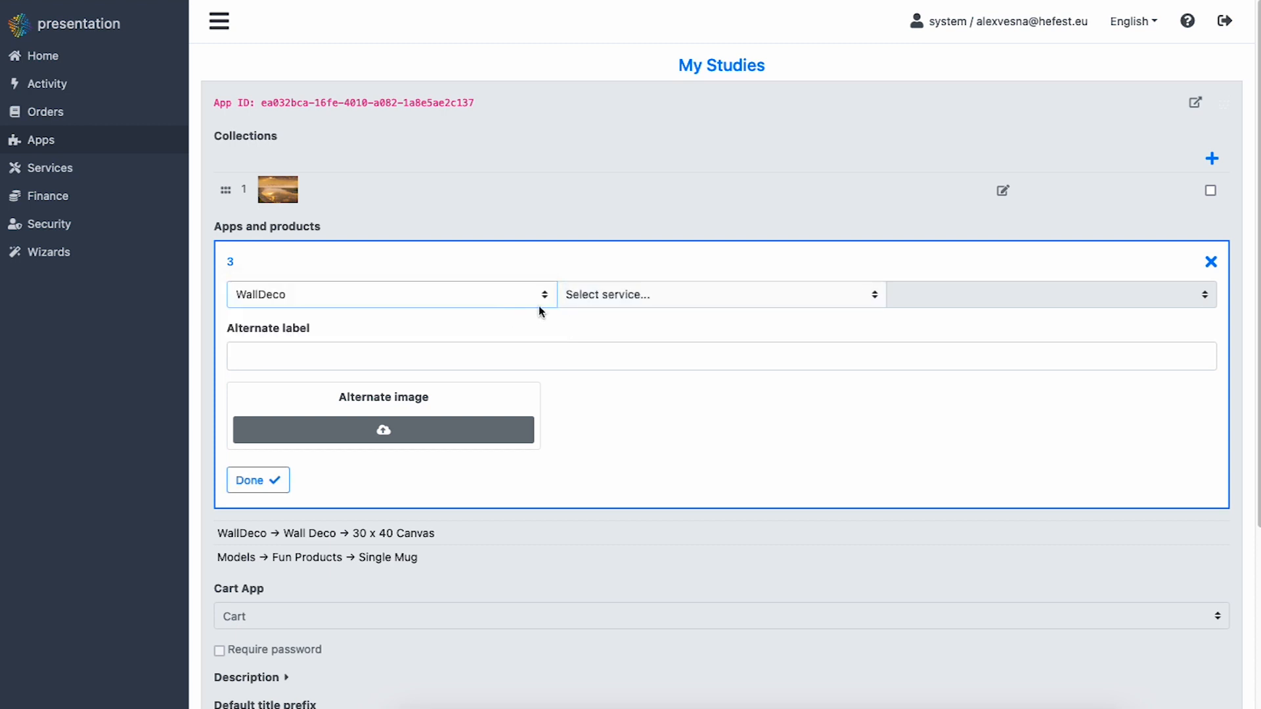
{"action": "left_click", "coordinate": [673, 293]}
{"action": "left_click", "coordinate": [671, 306]}
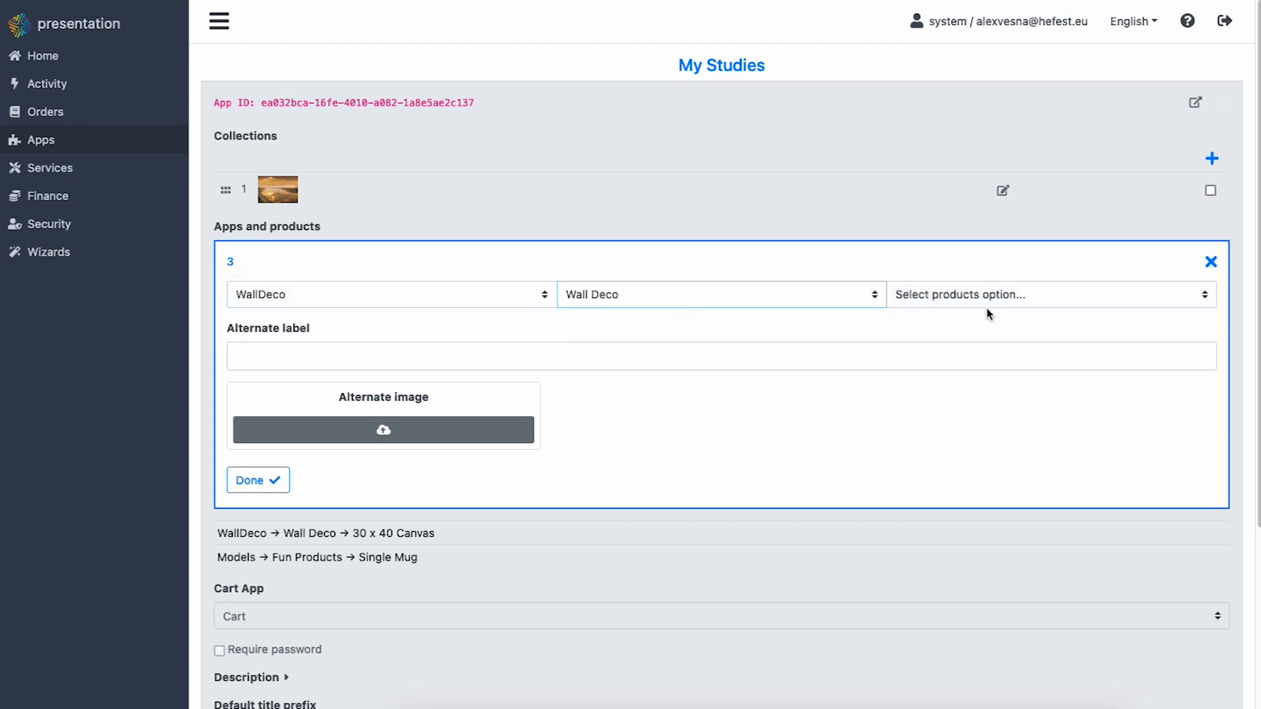
{"action": "left_click", "coordinate": [997, 293]}
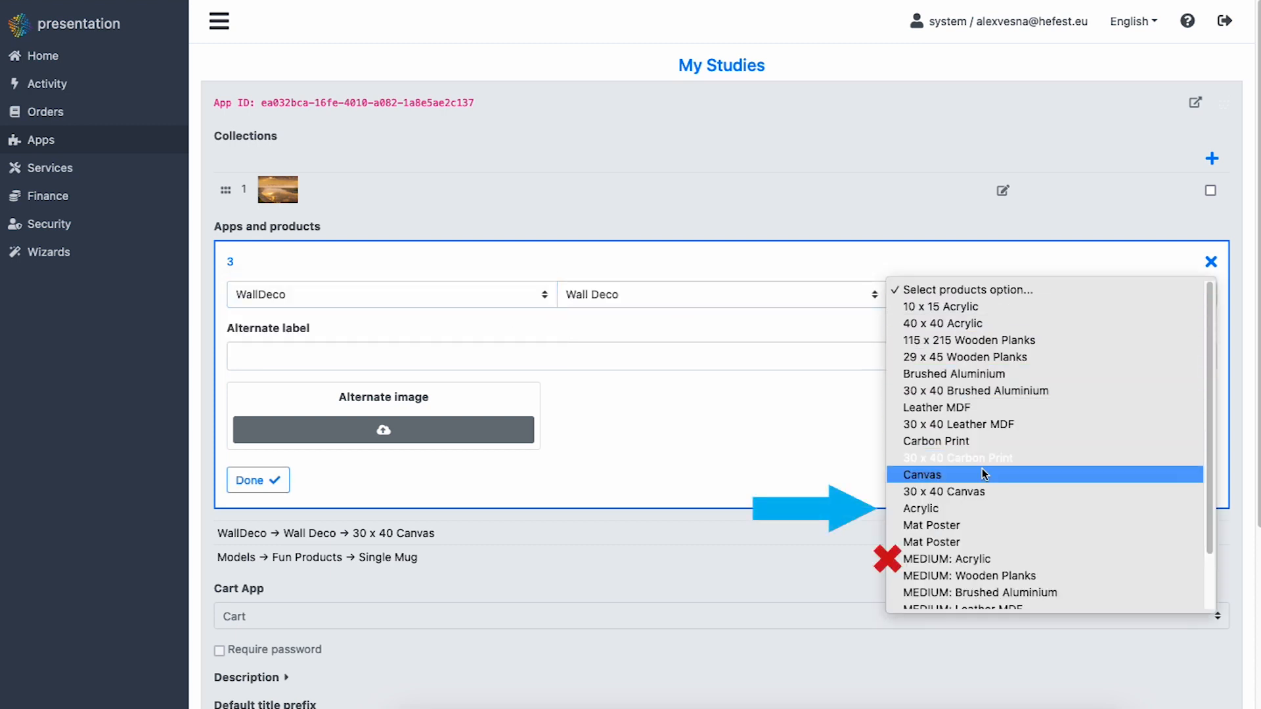
{"action": "left_click", "coordinate": [987, 509]}
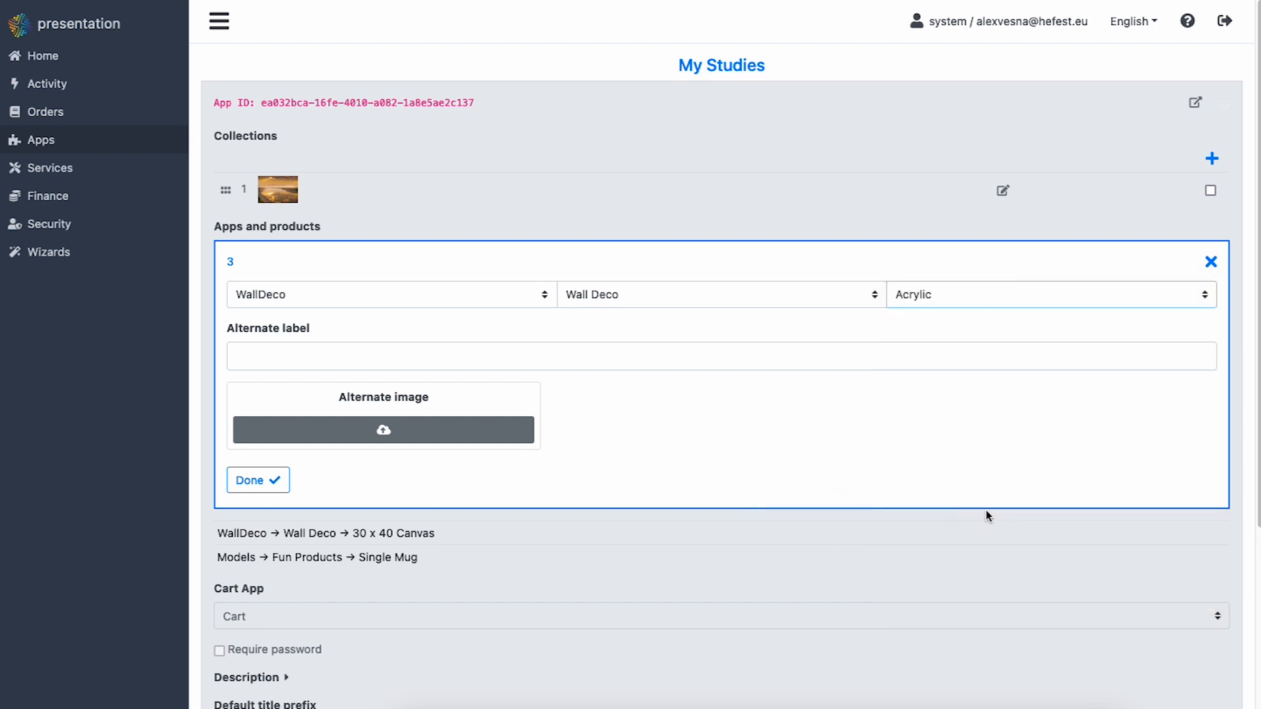
Step: Complete the acrylic product with the alternate label "Plexiglass" and the image a1frames-framed-canvas-7.jpg, and save the app settings
{"action": "left_click", "coordinate": [401, 355]}
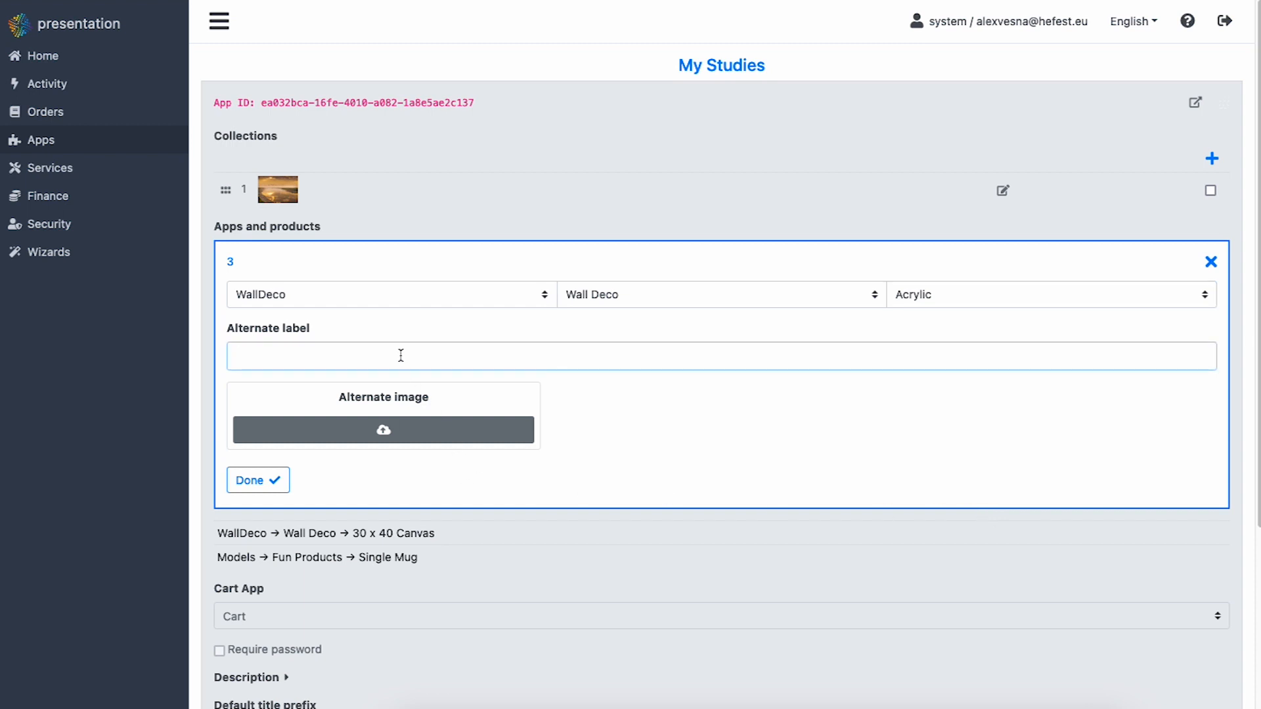
{"action": "type", "text": "Plexiglass"}
{"action": "left_click", "coordinate": [383, 429]}
{"action": "left_click", "coordinate": [1108, 574]}
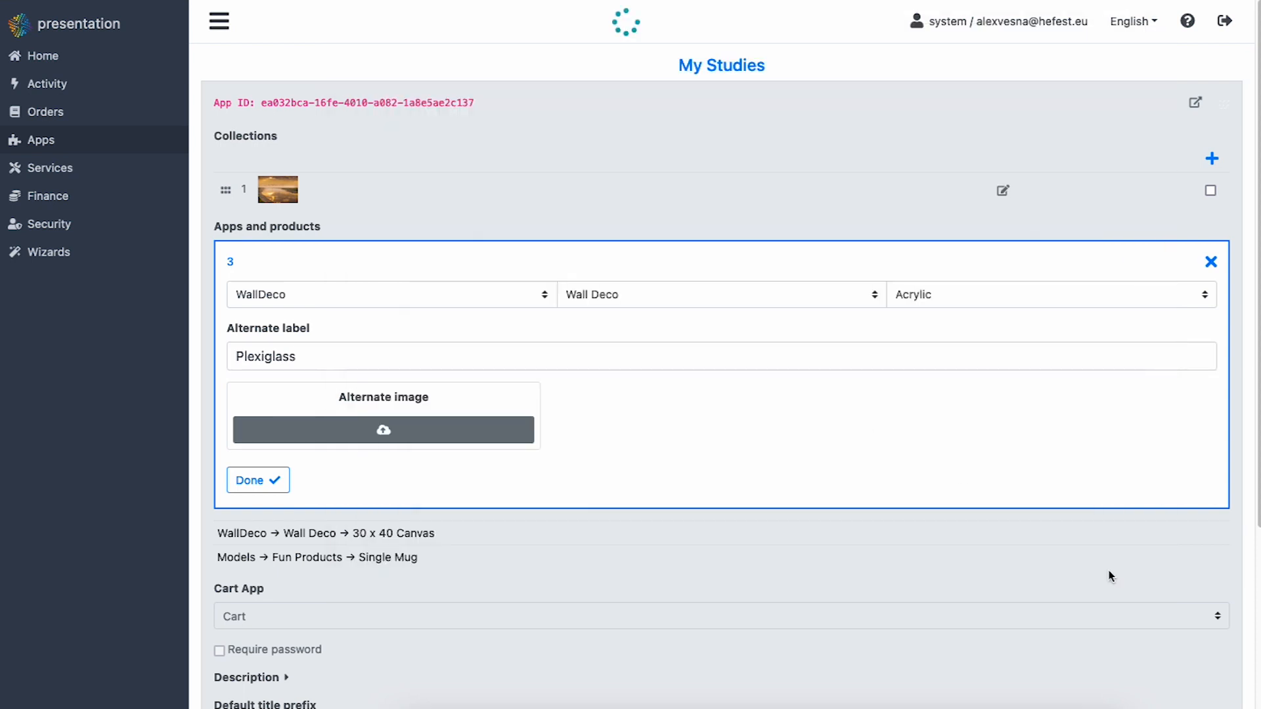
{"action": "scroll", "coordinate": [885, 475], "scroll_direction": "down", "scroll_amount": 4}
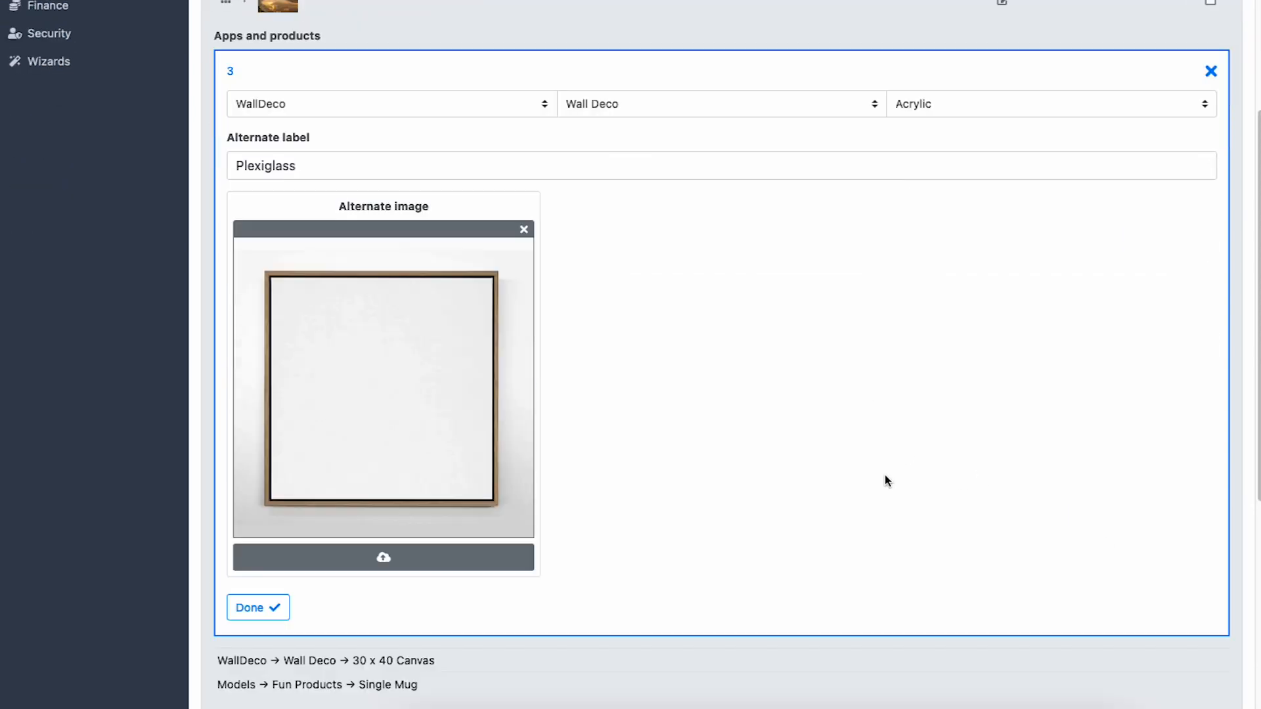
{"action": "left_click", "coordinate": [262, 595]}
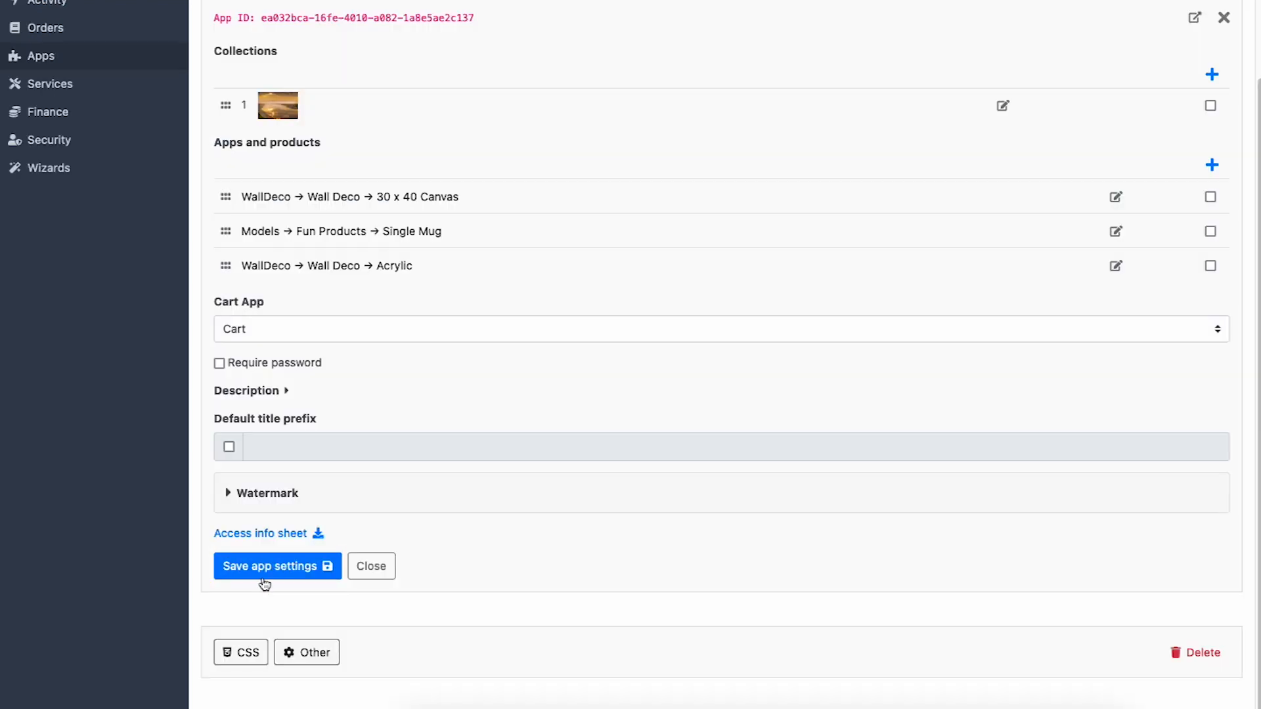
{"action": "left_click", "coordinate": [266, 574]}
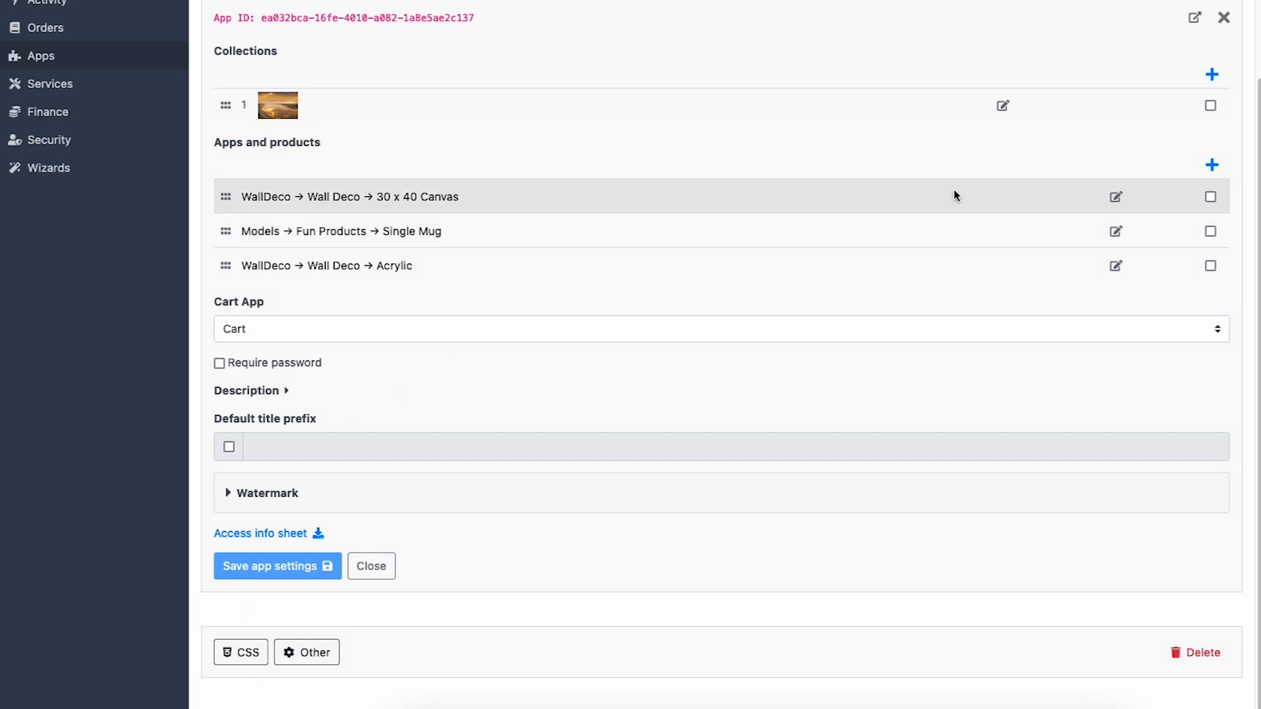
Step: Title the existing first collection "Landscapes" and save the app settings
{"action": "left_click", "coordinate": [1002, 107]}
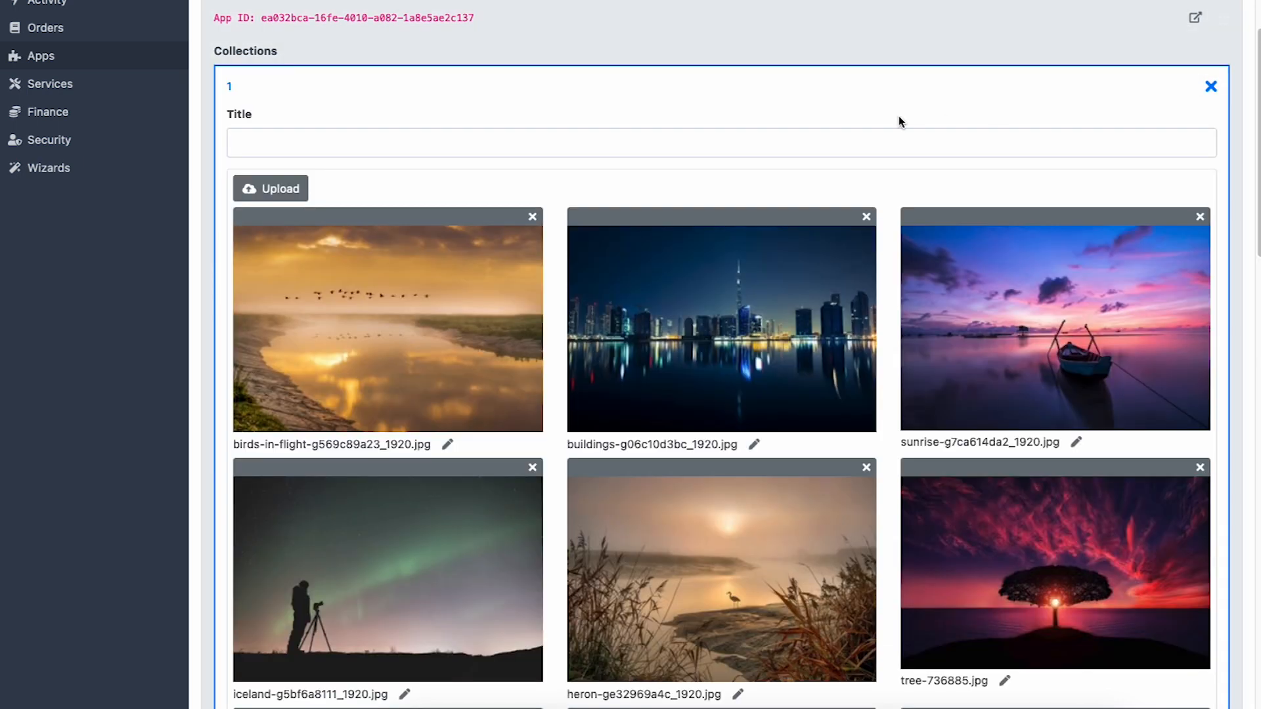
{"action": "left_click", "coordinate": [493, 137]}
{"action": "type", "text": "Lan"}
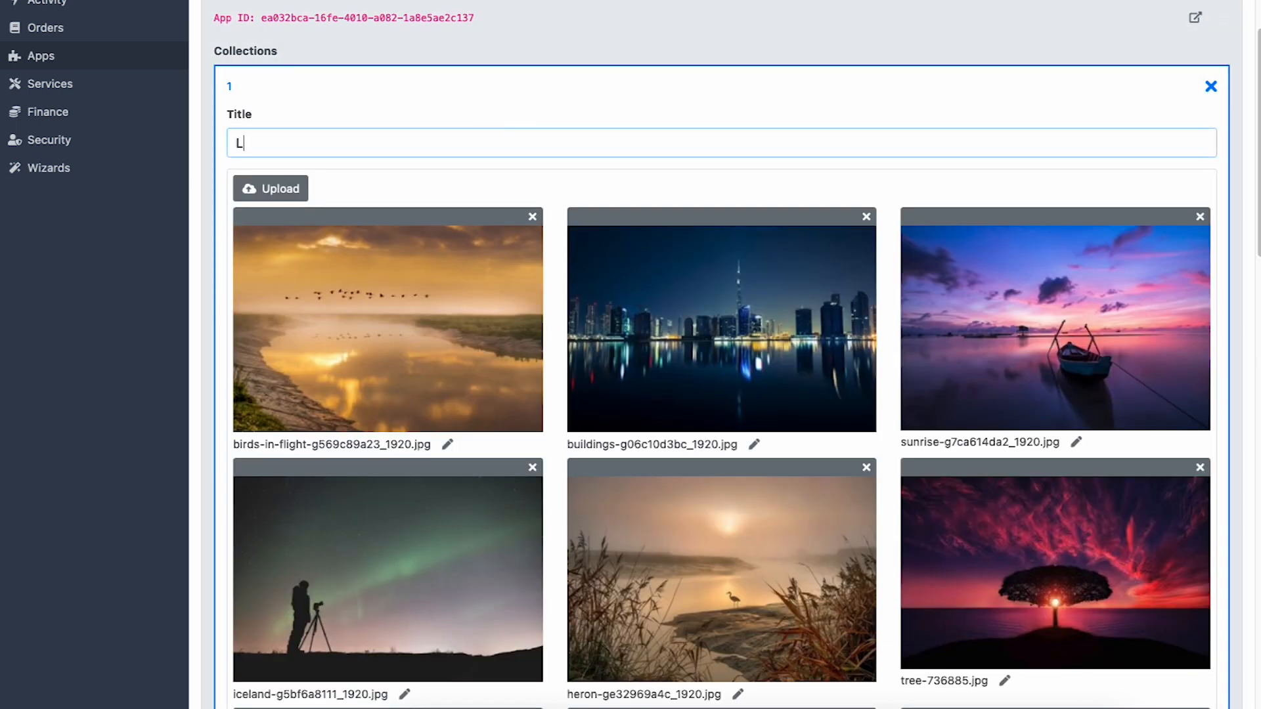
{"action": "type", "text": "dscapes"}
{"action": "scroll", "coordinate": [576, 151], "scroll_direction": "down", "scroll_amount": 9}
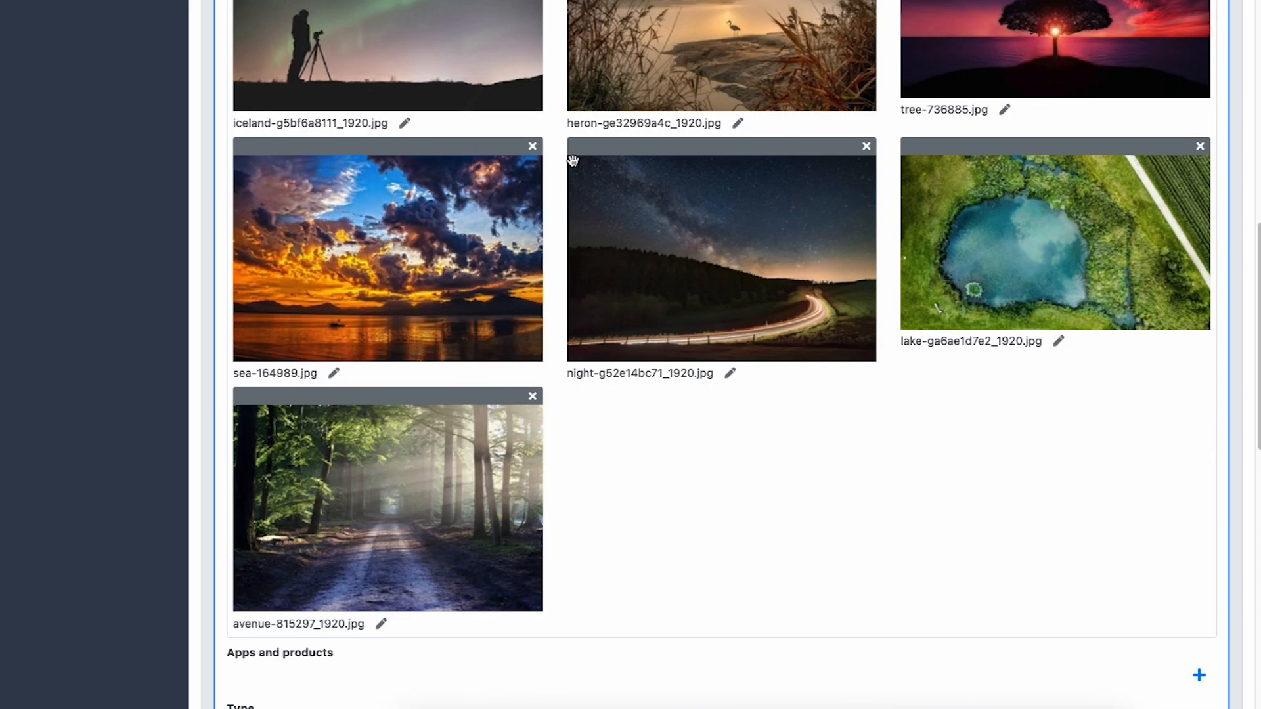
{"action": "scroll", "coordinate": [573, 160], "scroll_direction": "down", "scroll_amount": 6}
{"action": "left_click", "coordinate": [279, 533]}
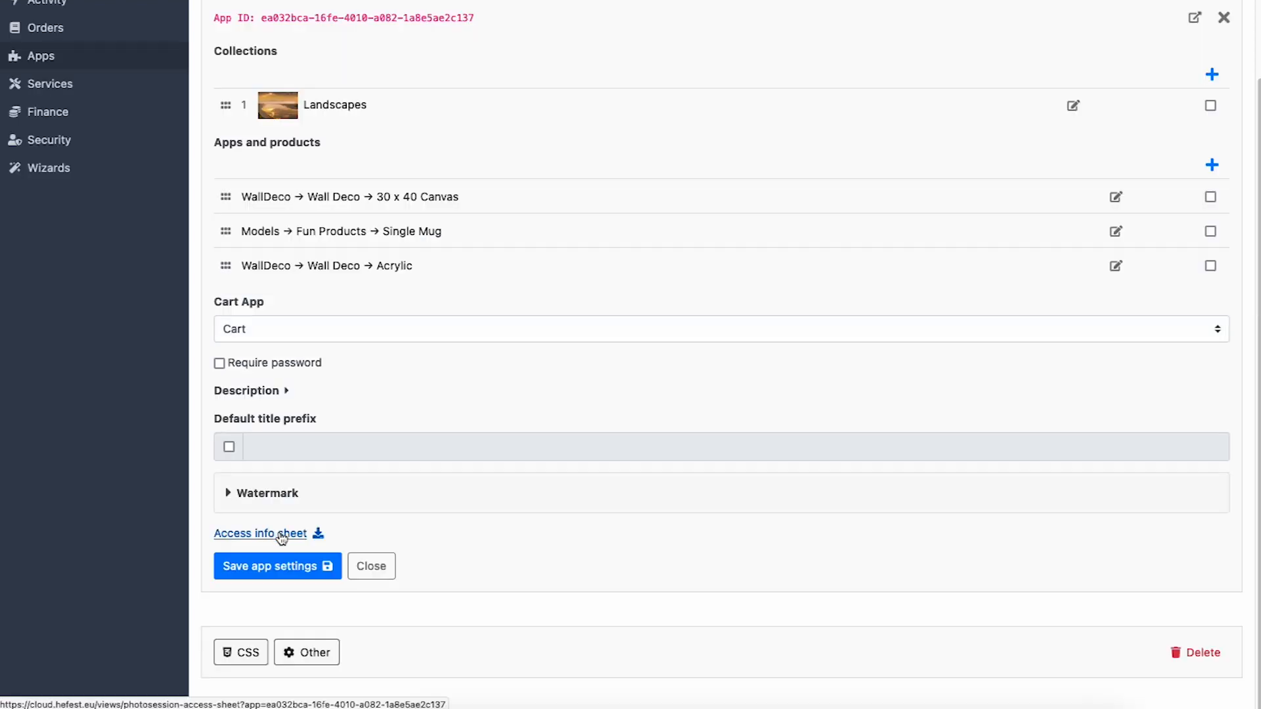
{"action": "left_click", "coordinate": [289, 567]}
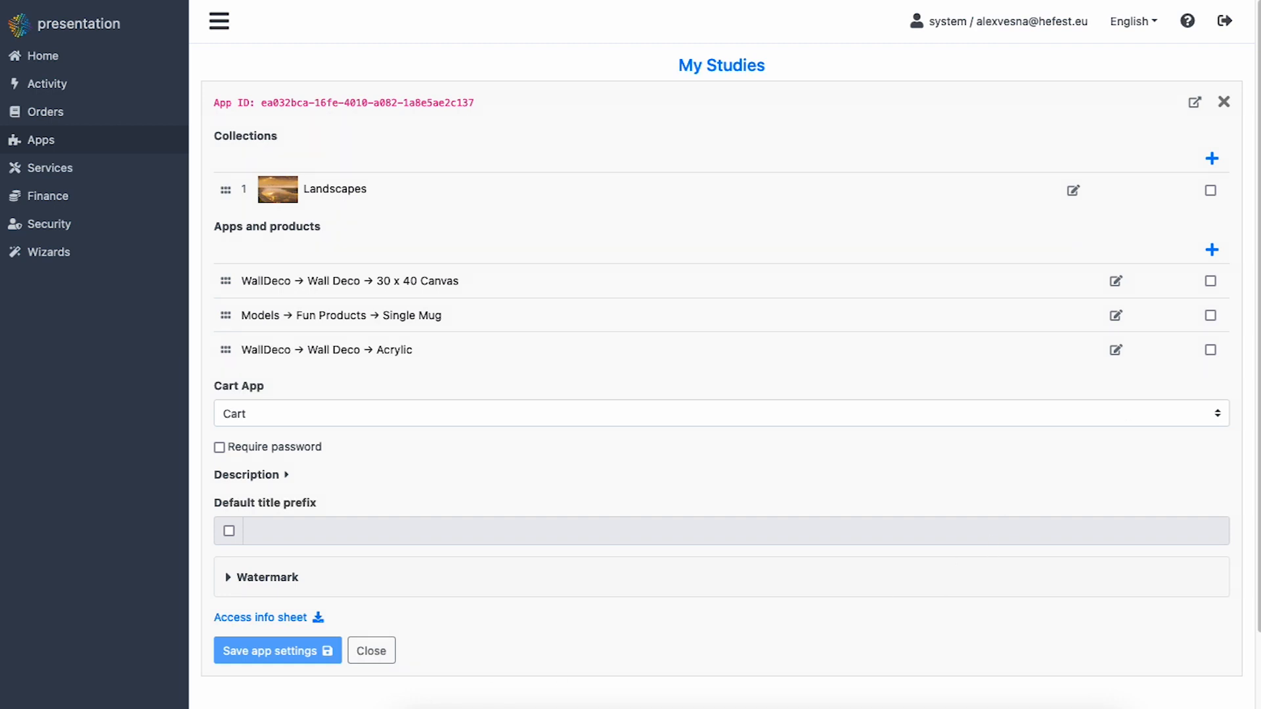
Step: Add a second collection to the app and title it "Flowers"
{"action": "left_click", "coordinate": [1212, 158]}
{"action": "left_click", "coordinate": [775, 230]}
{"action": "type", "text": "Flowers"}
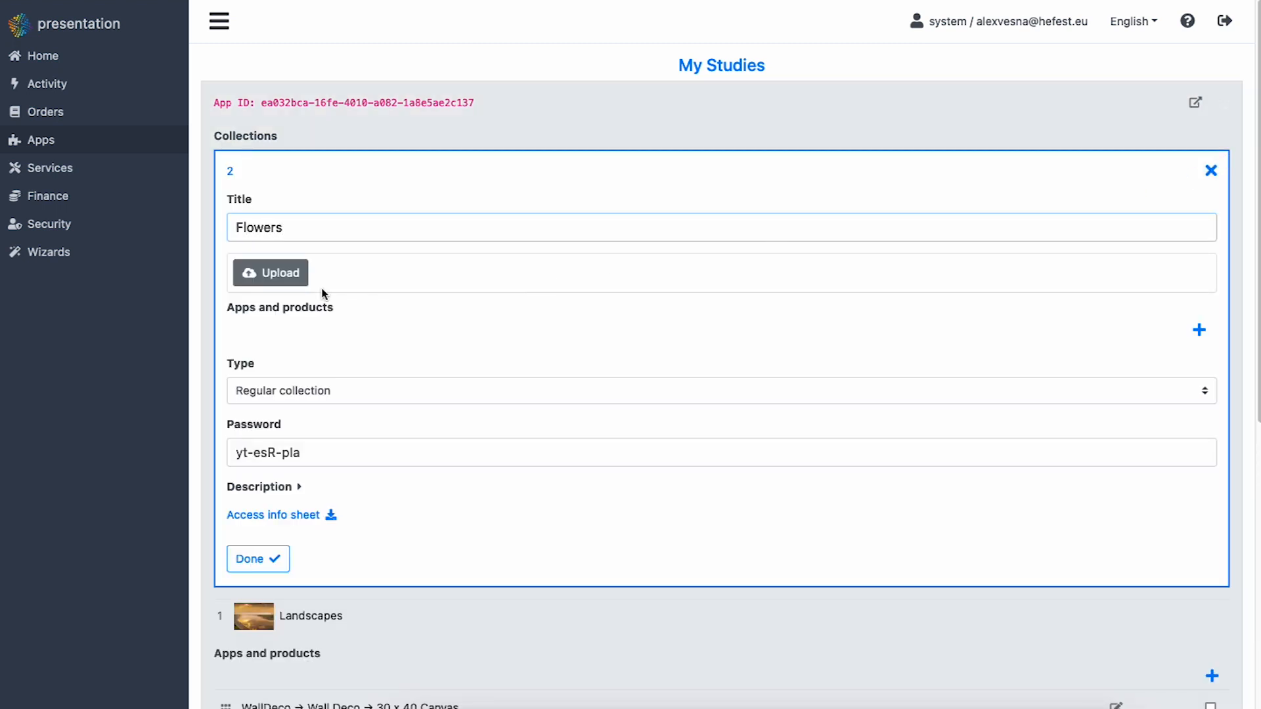
Step: Upload all the images from the flowers folder to the Flowers collection and finish editing it
{"action": "left_click", "coordinate": [279, 282]}
{"action": "key", "text": "super+a"}
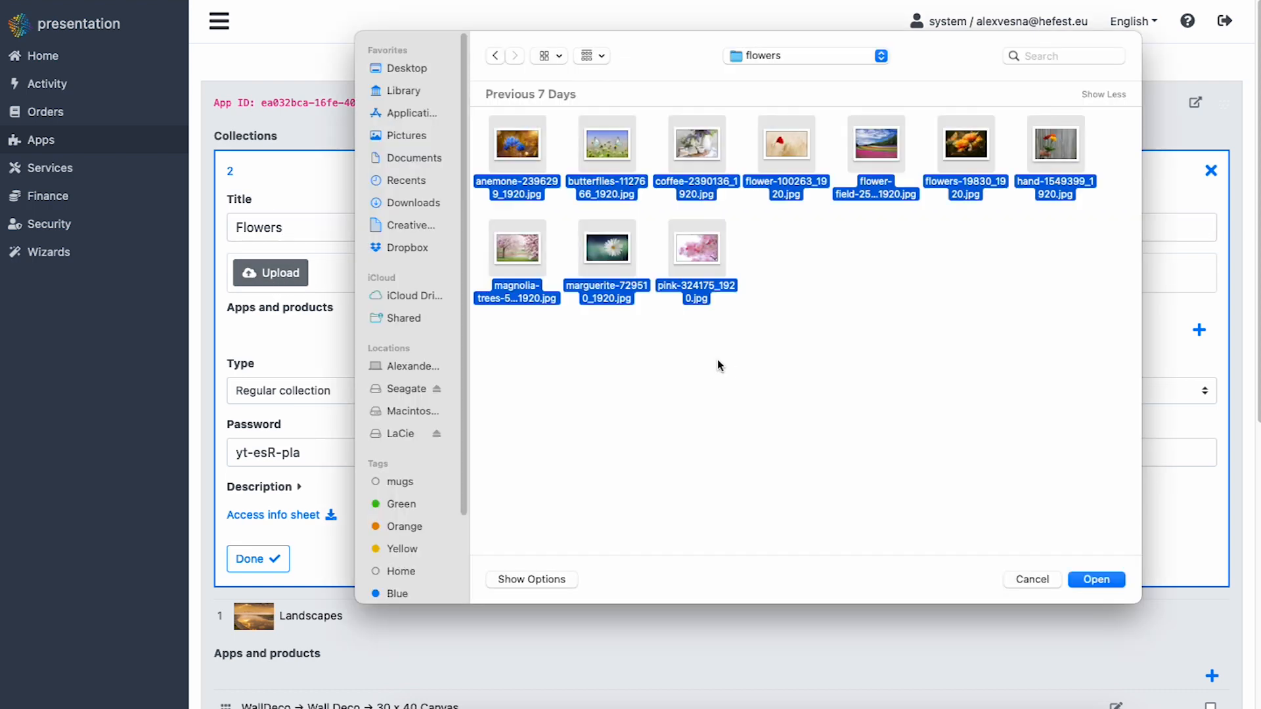
{"action": "left_click", "coordinate": [1096, 579]}
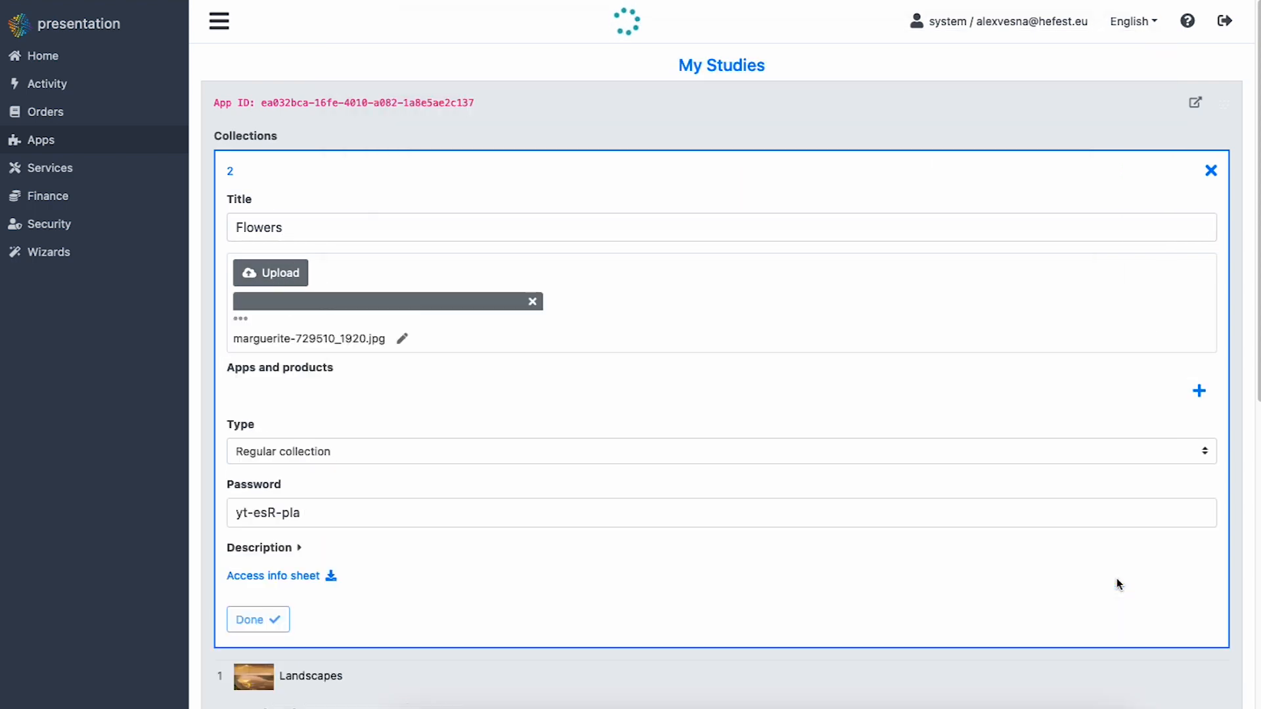
{"action": "scroll", "coordinate": [951, 526], "scroll_direction": "down", "scroll_amount": 7}
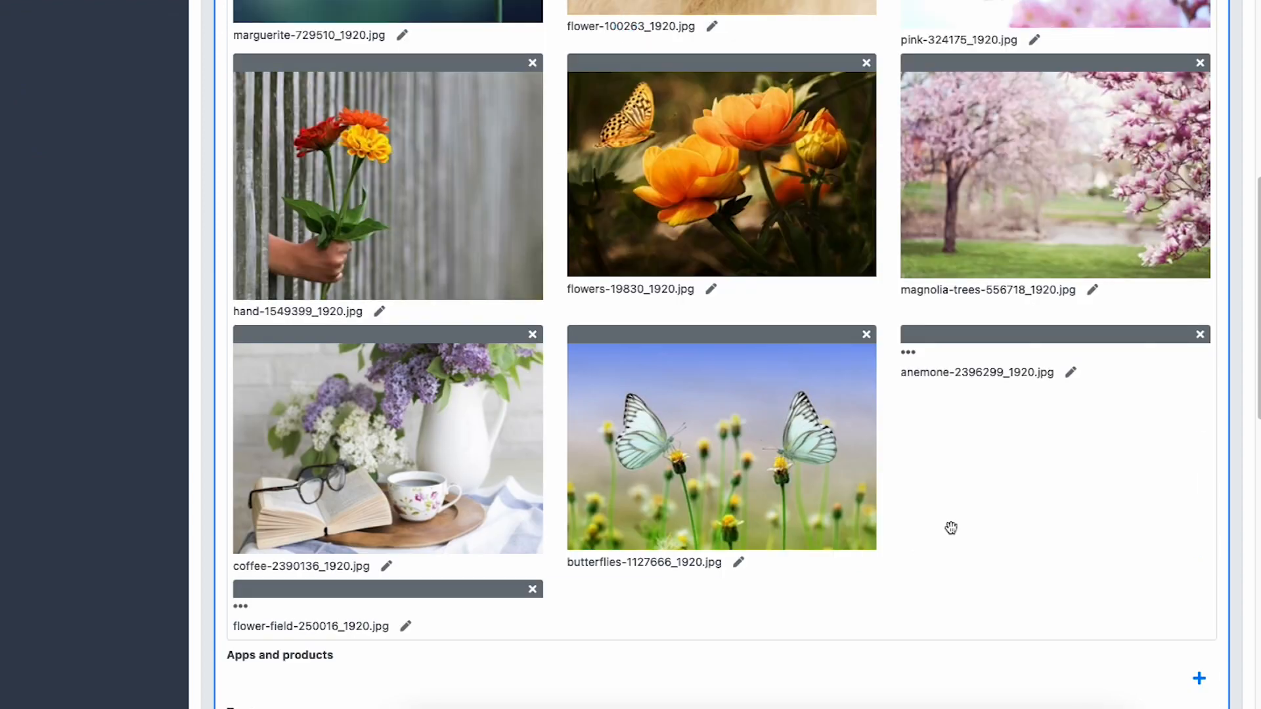
{"action": "scroll", "coordinate": [951, 527], "scroll_direction": "down", "scroll_amount": 5}
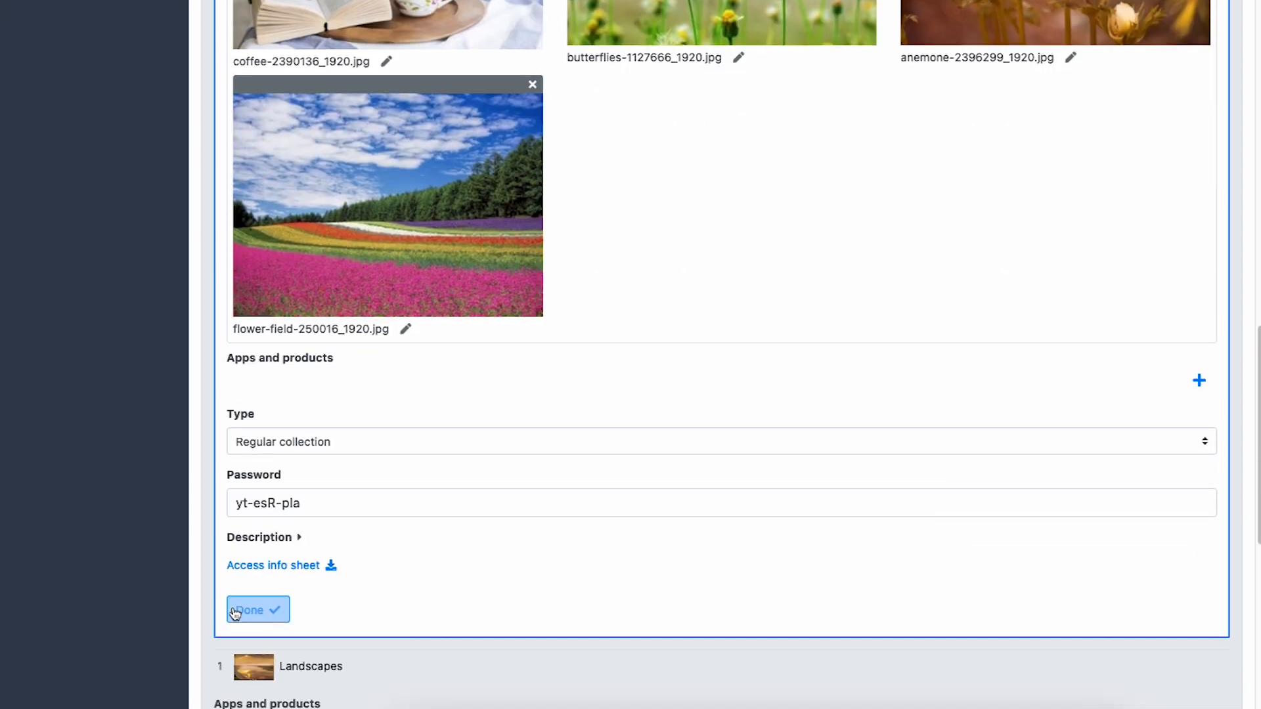
{"action": "left_click", "coordinate": [241, 611]}
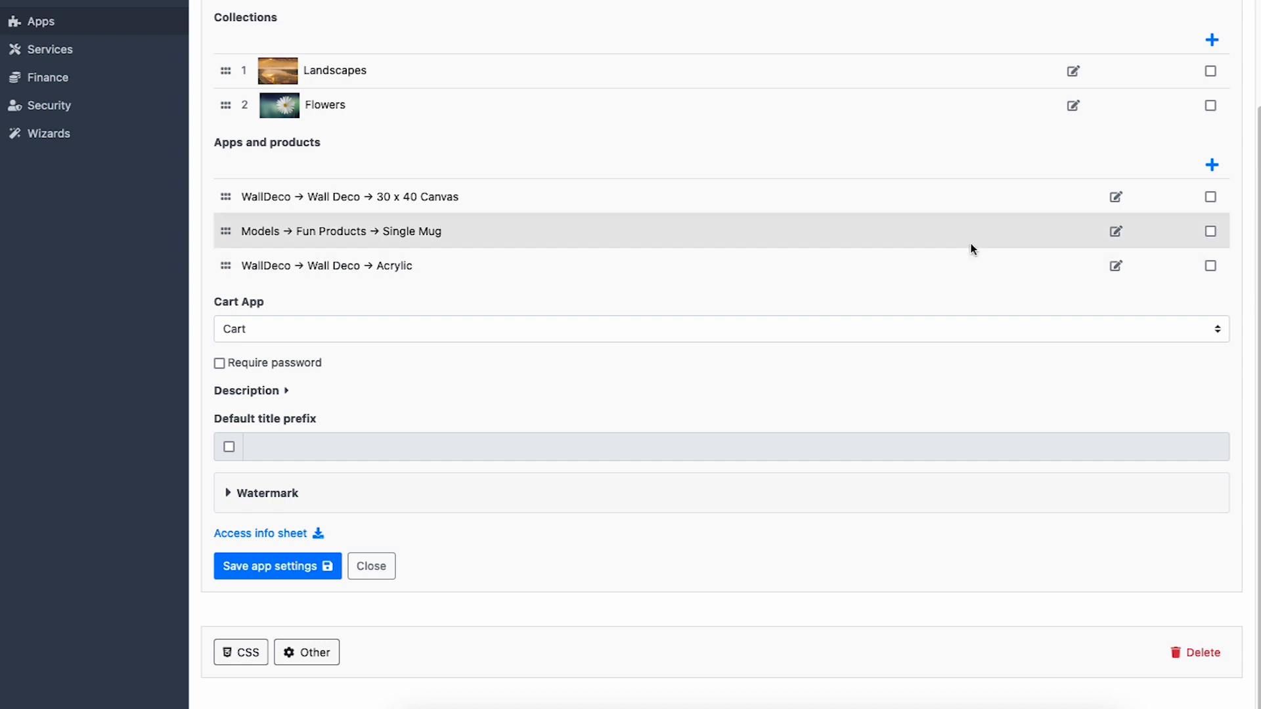
Step: Add a third collection to the app, title it "Abstract", and upload the abstract images to it
{"action": "scroll", "coordinate": [998, 229], "scroll_direction": "up", "scroll_amount": 2}
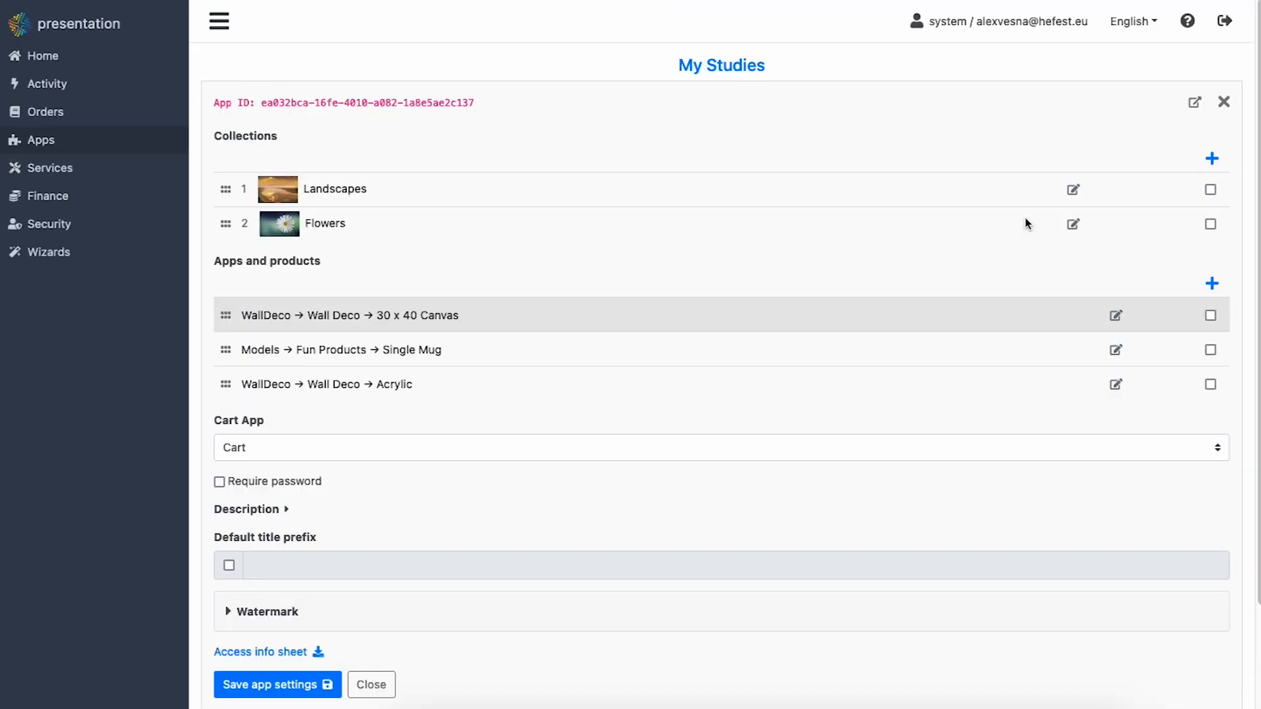
{"action": "left_click", "coordinate": [1213, 161]}
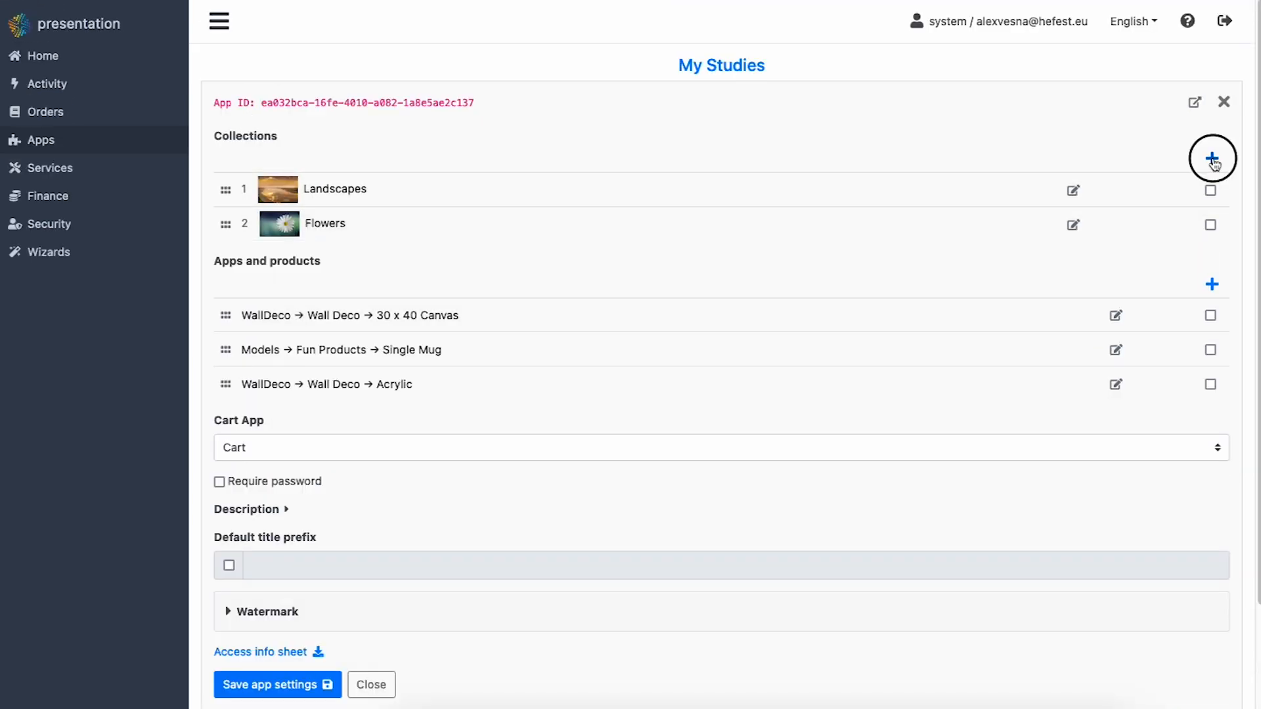
{"action": "type", "text": "Abstract"}
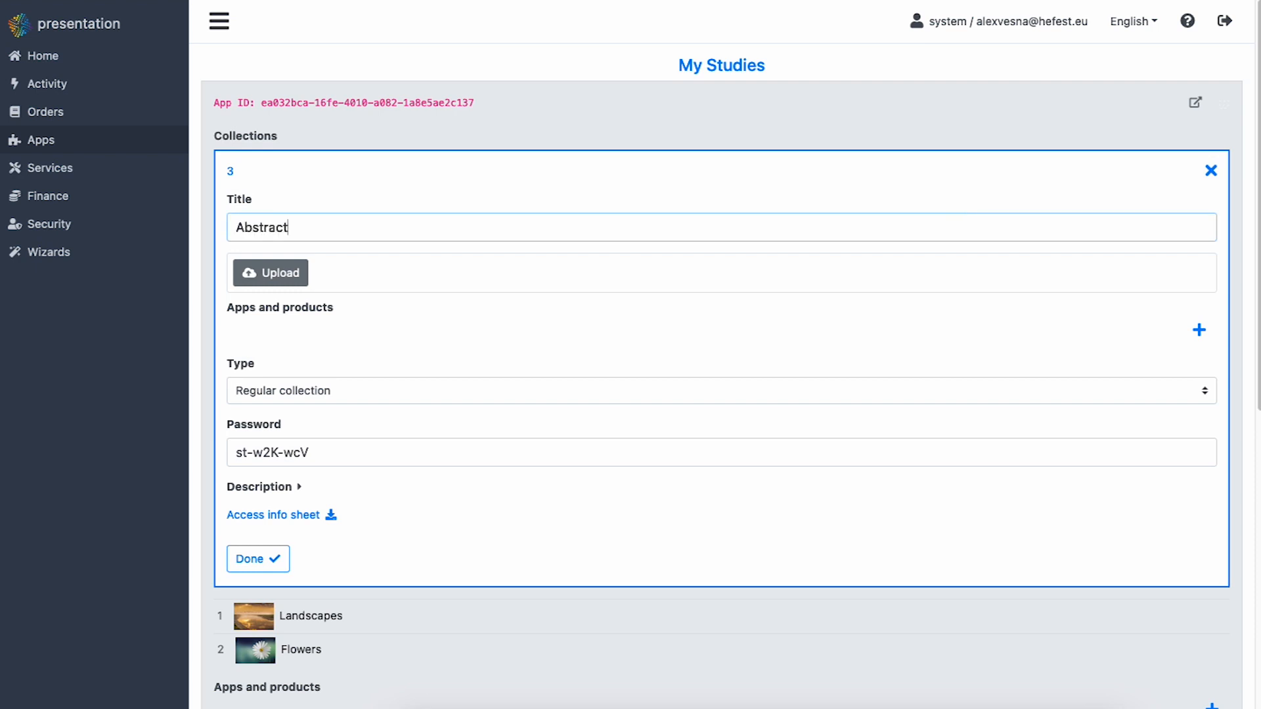
{"action": "left_click", "coordinate": [271, 273]}
{"action": "left_click", "coordinate": [1113, 578]}
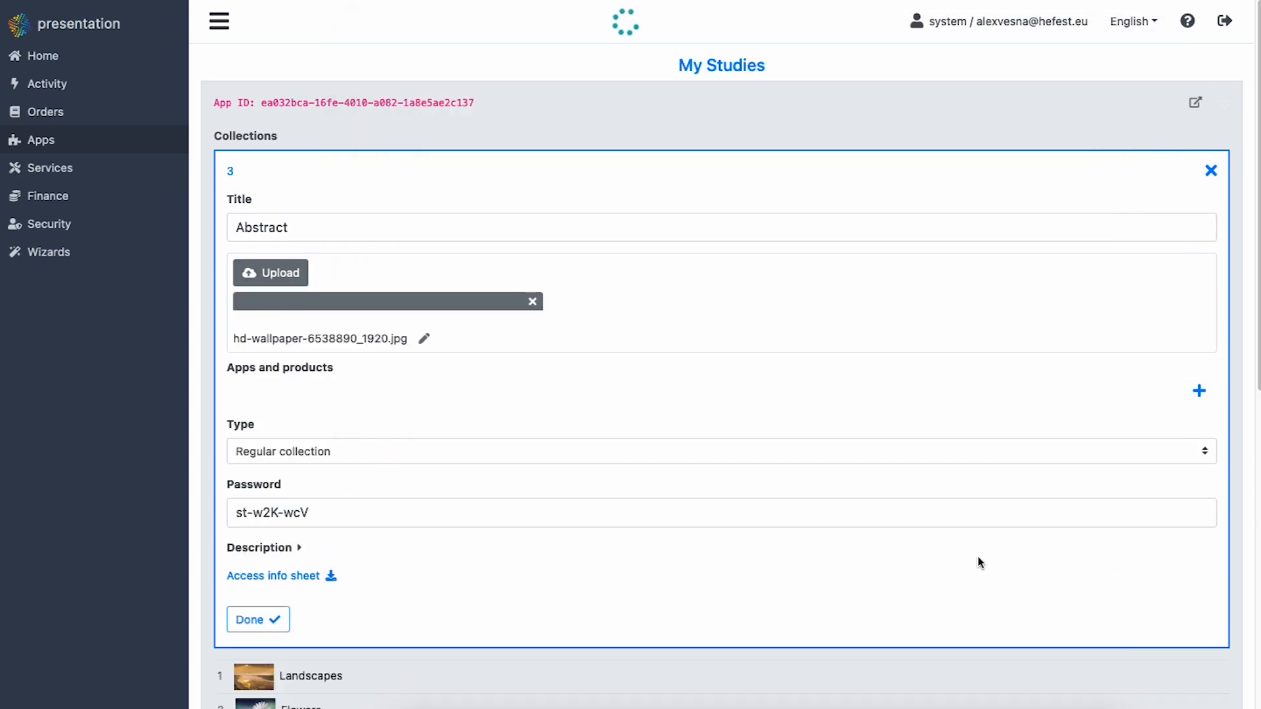
Step: Finish editing the Abstract collection and save the app settings
{"action": "scroll", "coordinate": [978, 560], "scroll_direction": "down", "scroll_amount": 1}
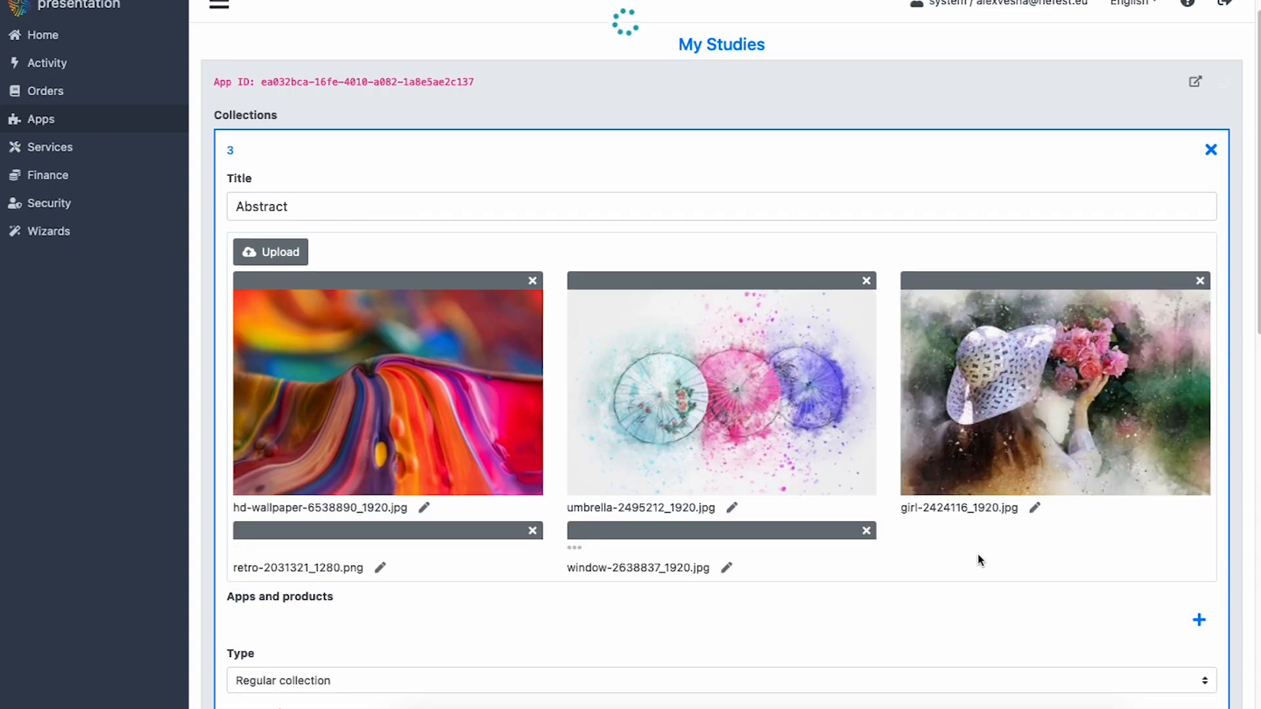
{"action": "scroll", "coordinate": [978, 561], "scroll_direction": "down", "scroll_amount": 10}
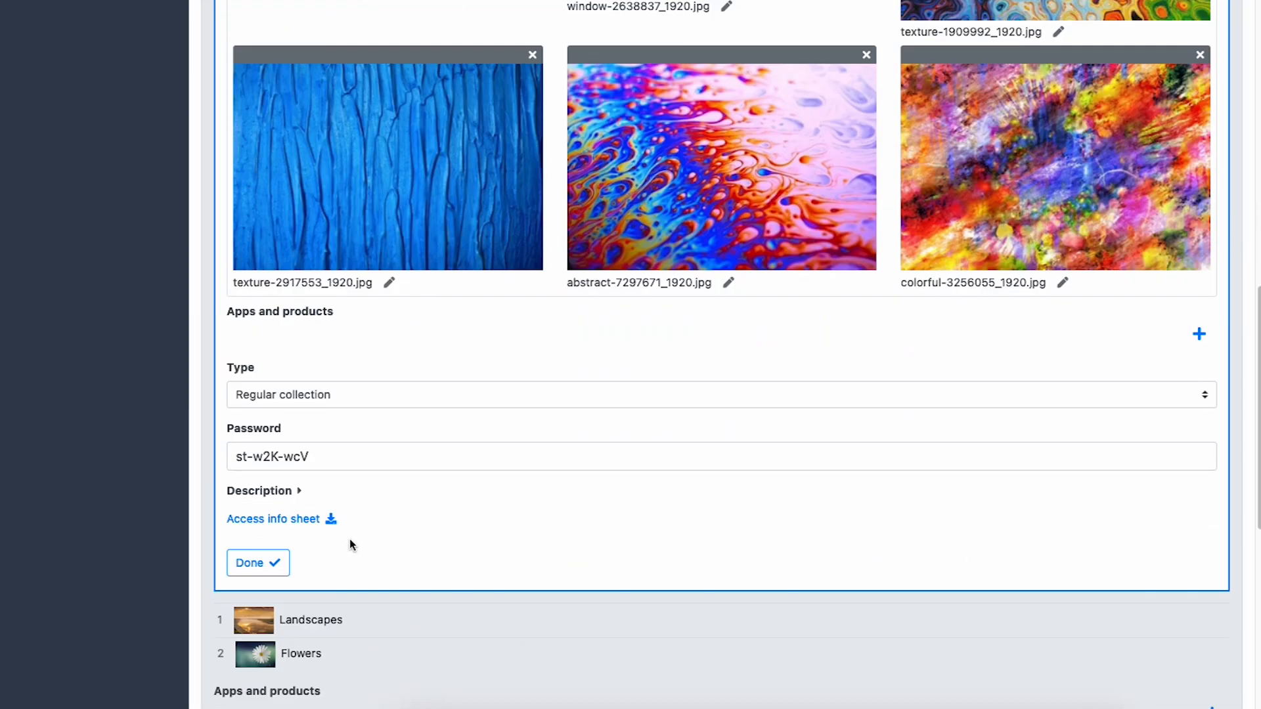
{"action": "left_click", "coordinate": [240, 562]}
{"action": "left_click", "coordinate": [244, 567]}
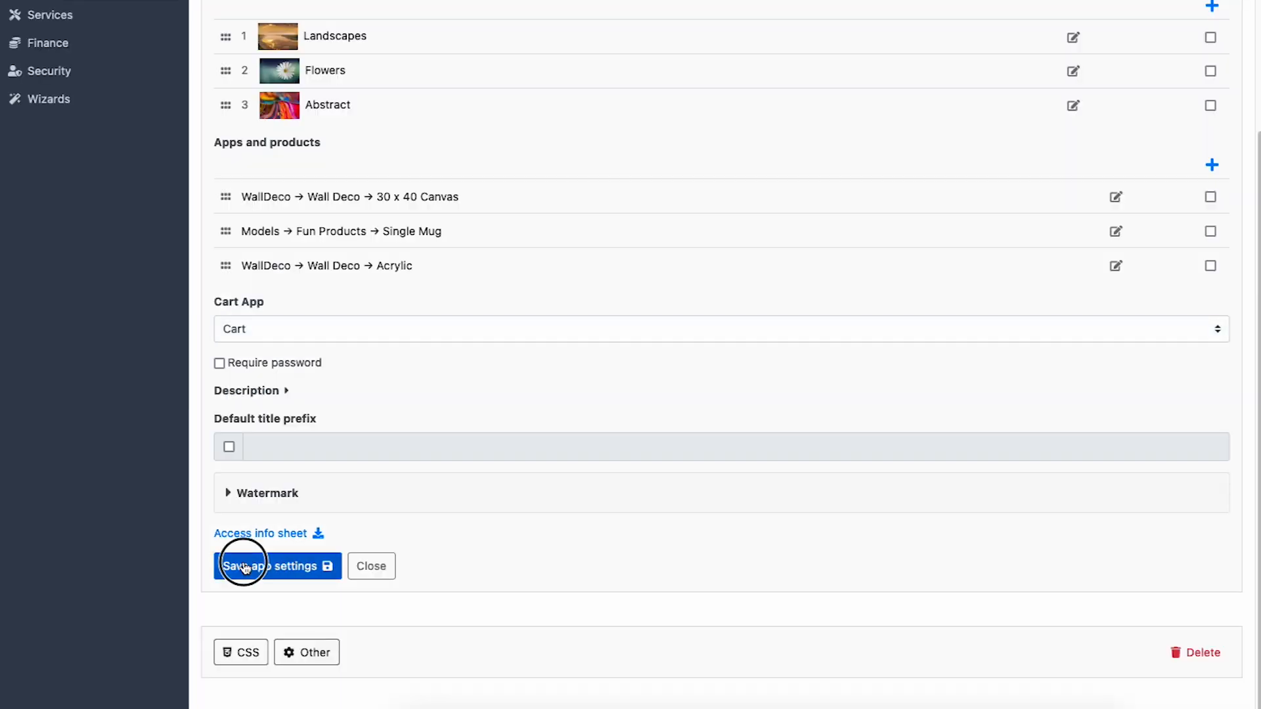
Step: Reopen the Abstract collection for editing and add a product entry of its own to it
{"action": "scroll", "coordinate": [719, 253], "scroll_direction": "up", "scroll_amount": 3}
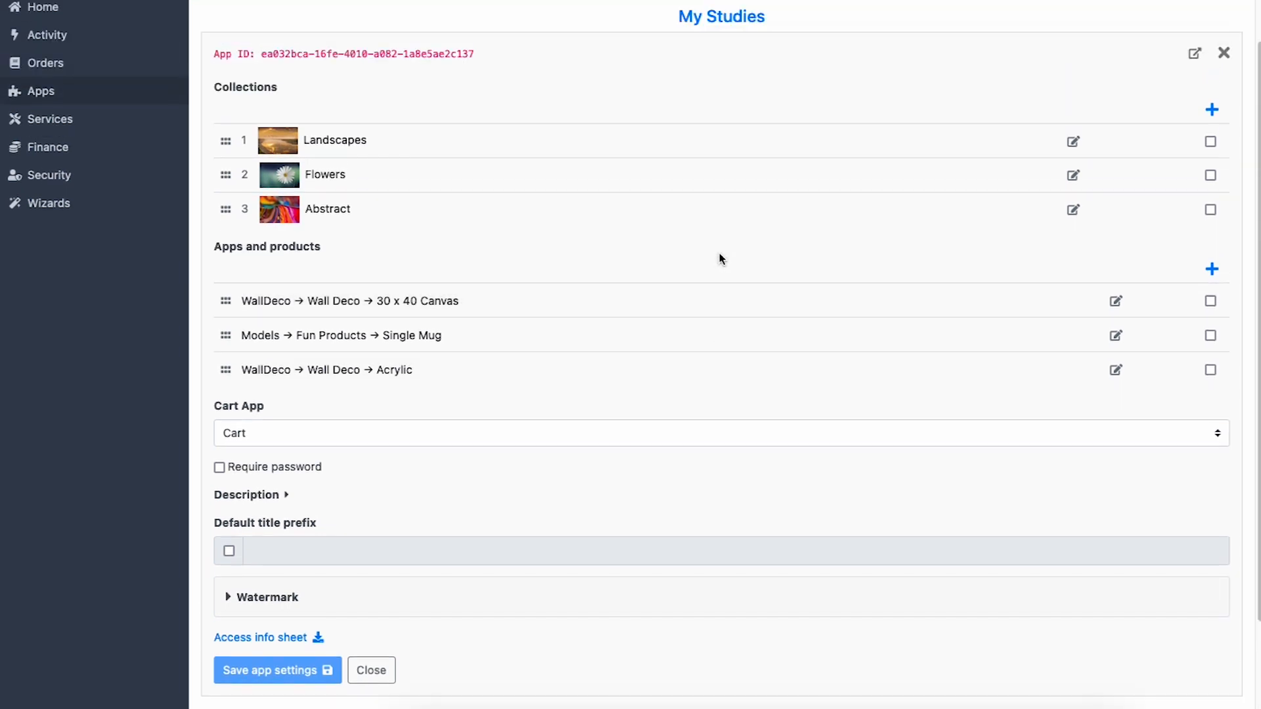
{"action": "scroll", "coordinate": [719, 253], "scroll_direction": "up", "scroll_amount": 1}
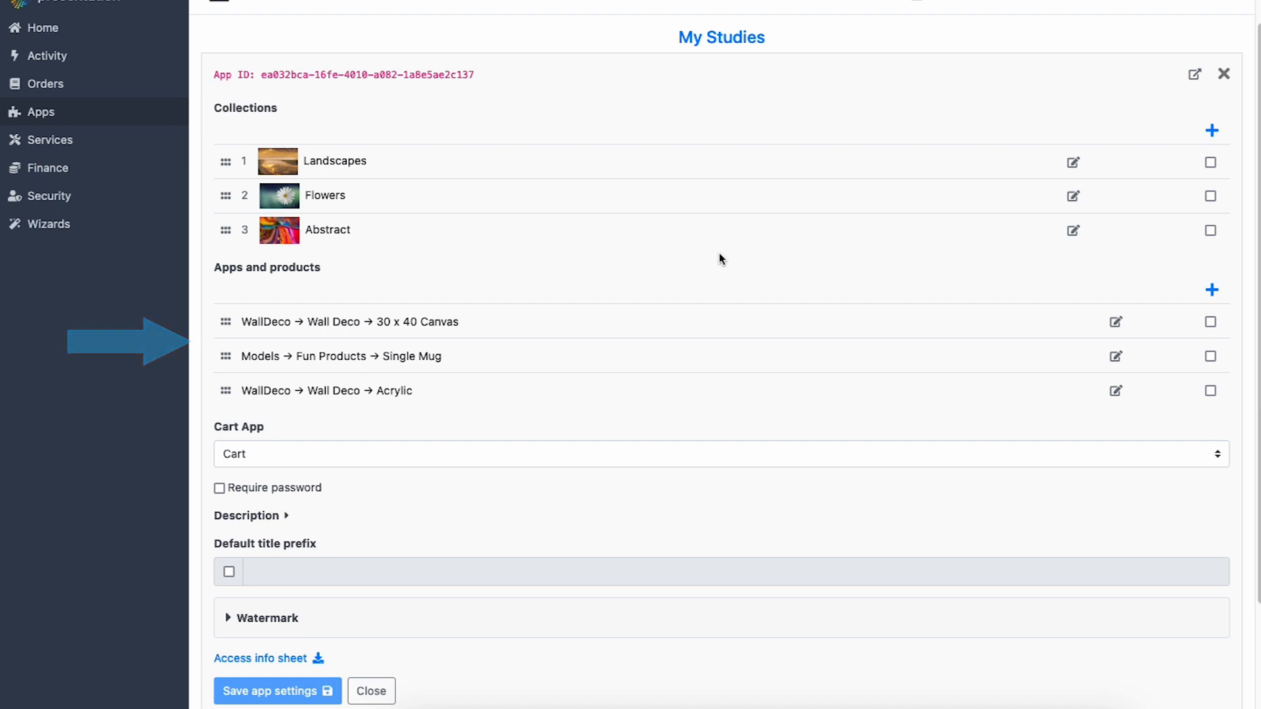
{"action": "left_click", "coordinate": [1081, 230]}
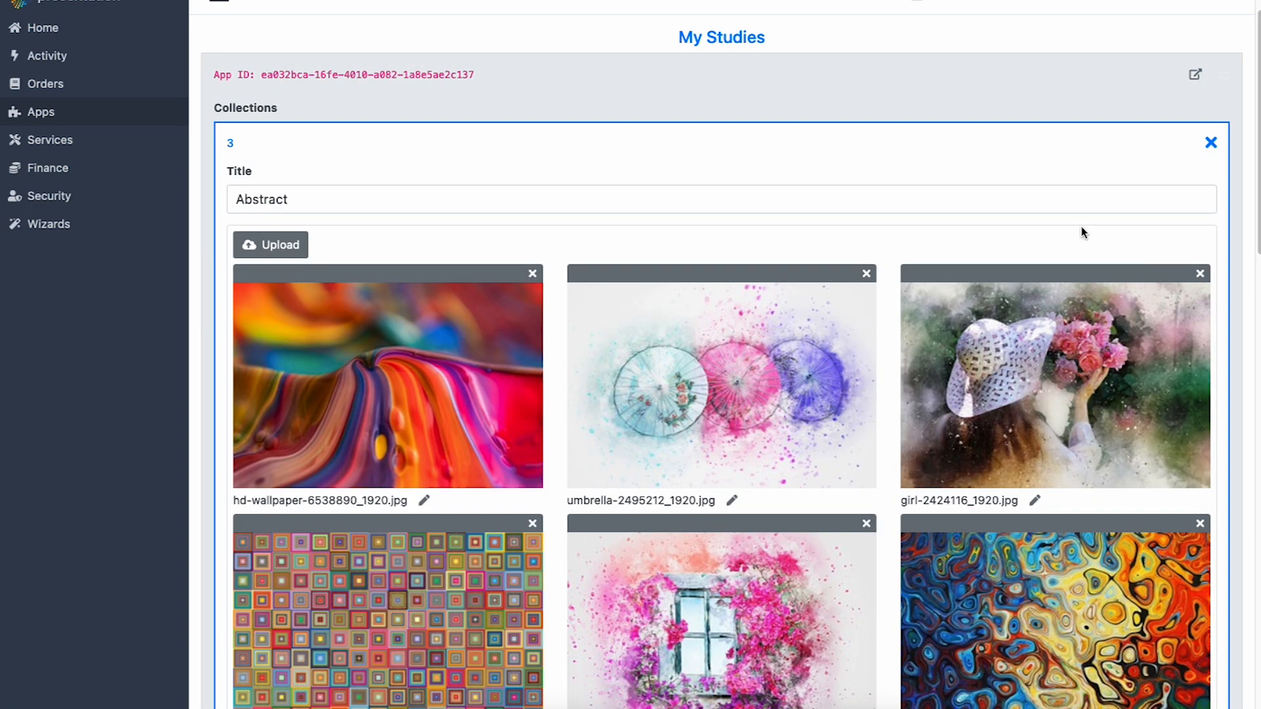
{"action": "scroll", "coordinate": [1083, 232], "scroll_direction": "down", "scroll_amount": 1}
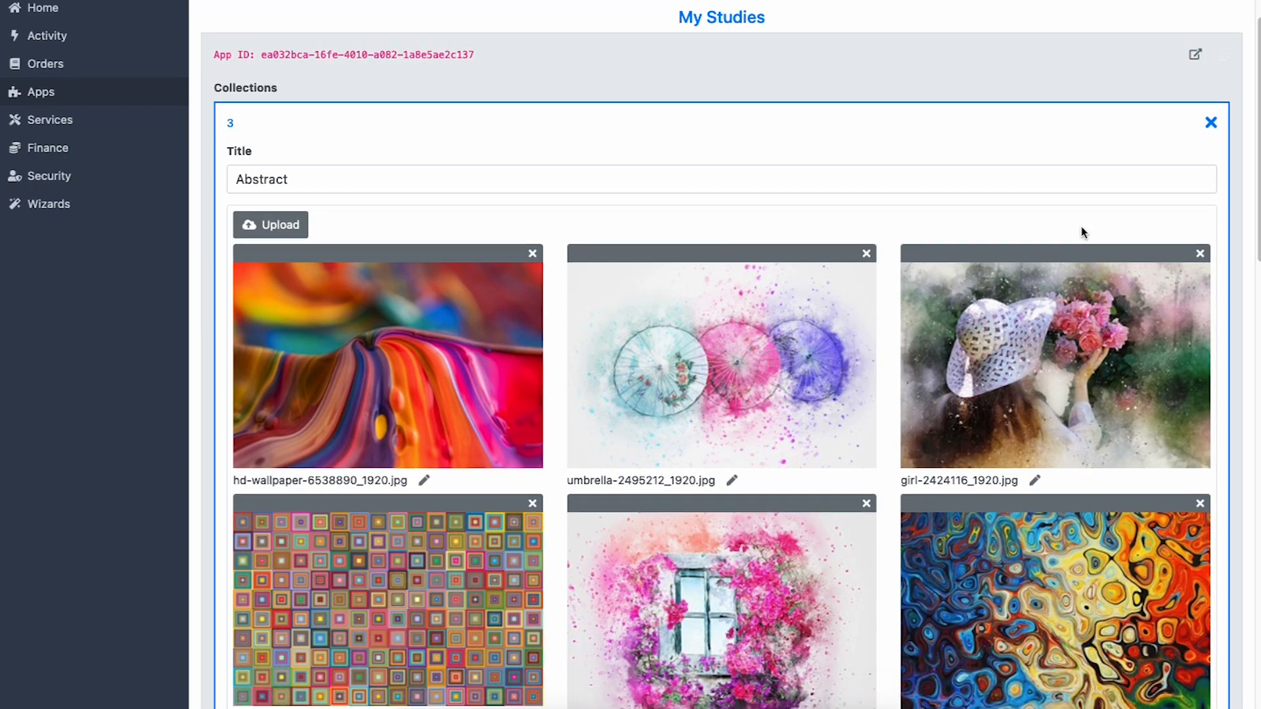
{"action": "scroll", "coordinate": [1082, 231], "scroll_direction": "down", "scroll_amount": 3}
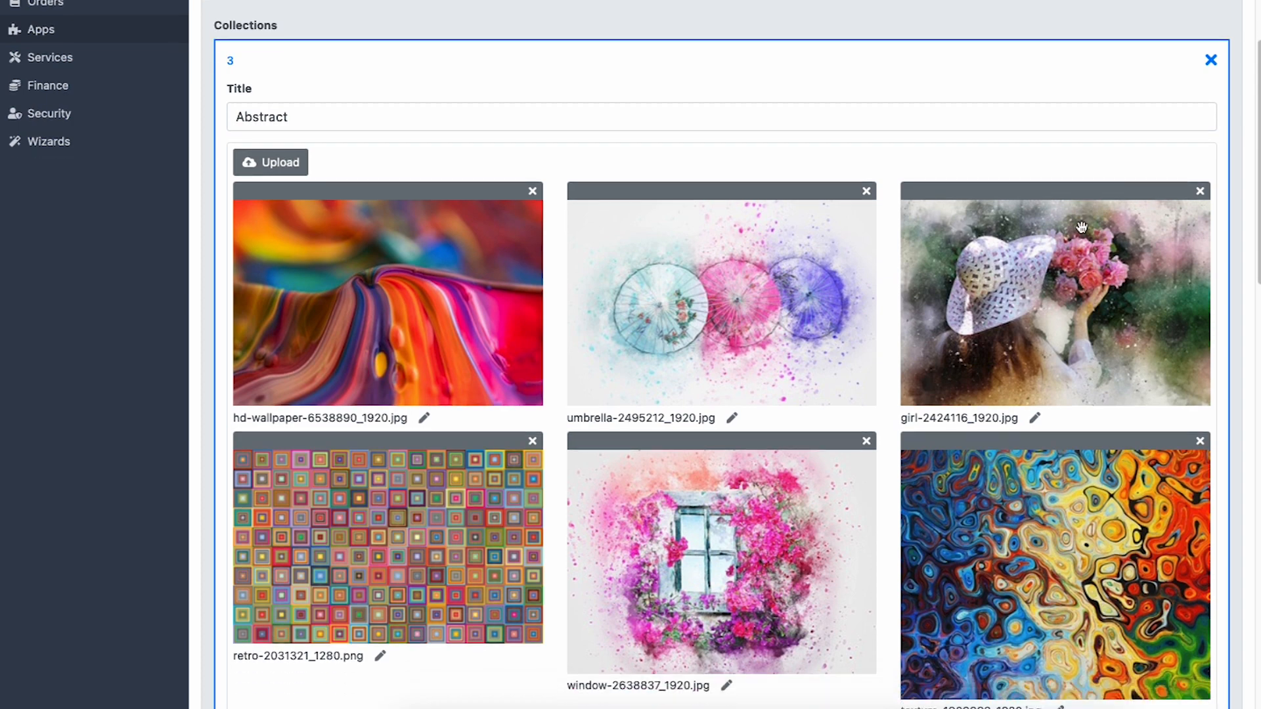
{"action": "scroll", "coordinate": [1081, 227], "scroll_direction": "down", "scroll_amount": 10}
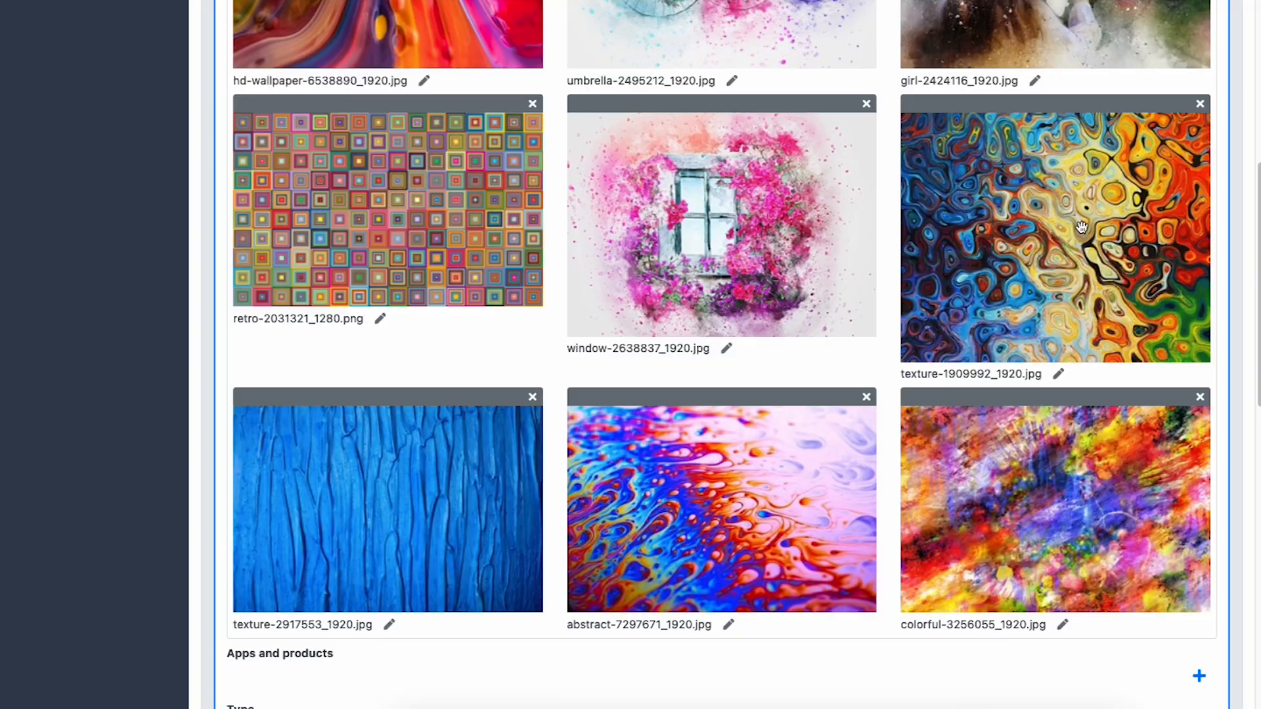
{"action": "scroll", "coordinate": [1081, 227], "scroll_direction": "down", "scroll_amount": 6}
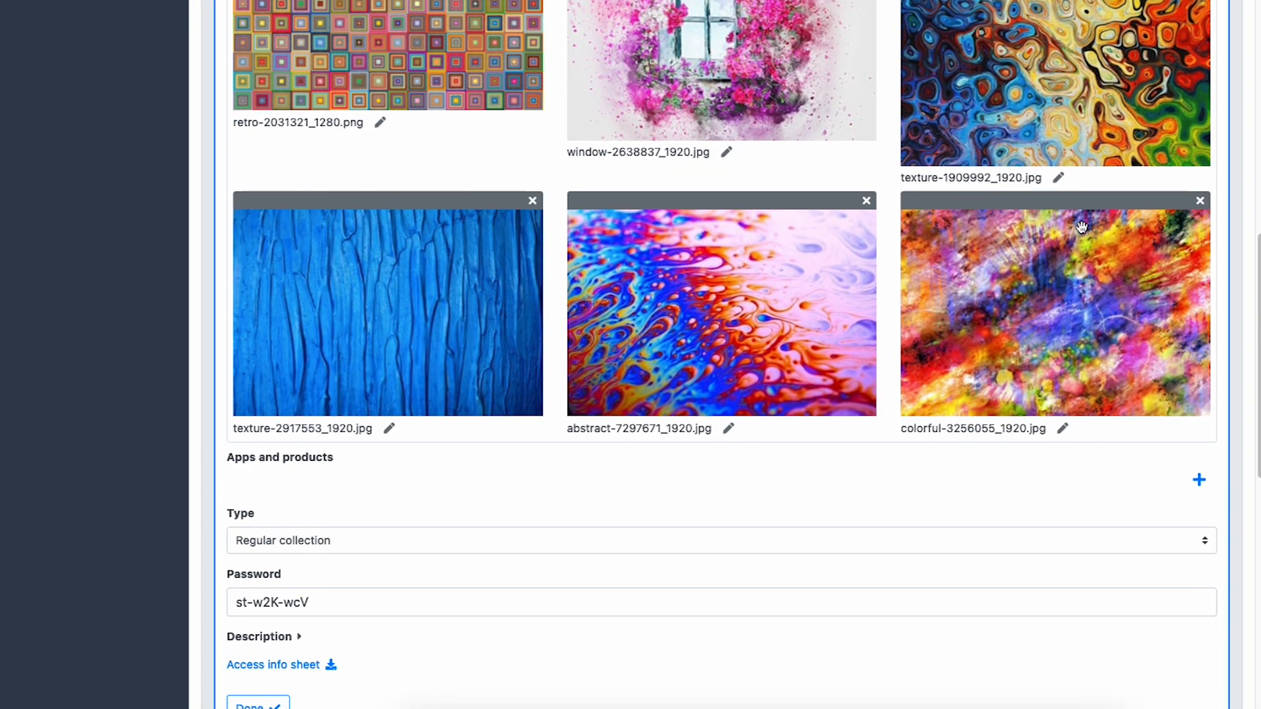
{"action": "scroll", "coordinate": [1082, 227], "scroll_direction": "down", "scroll_amount": 3}
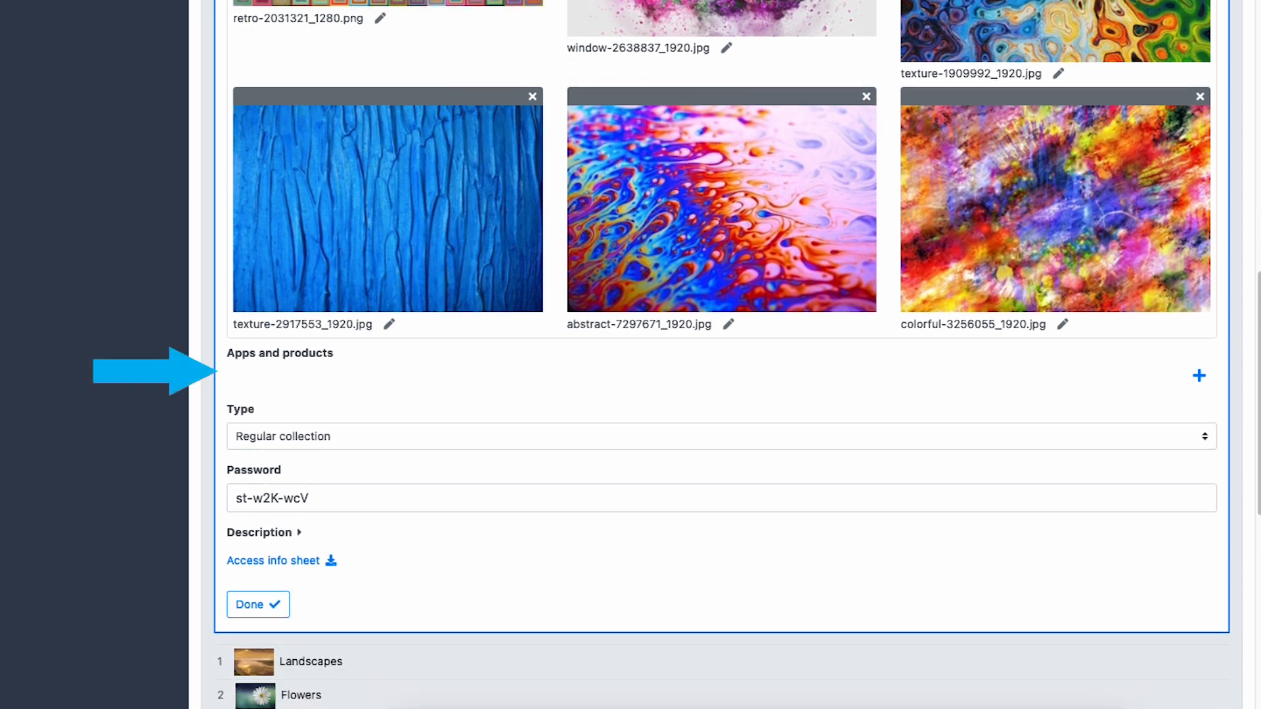
{"action": "left_click", "coordinate": [1202, 373]}
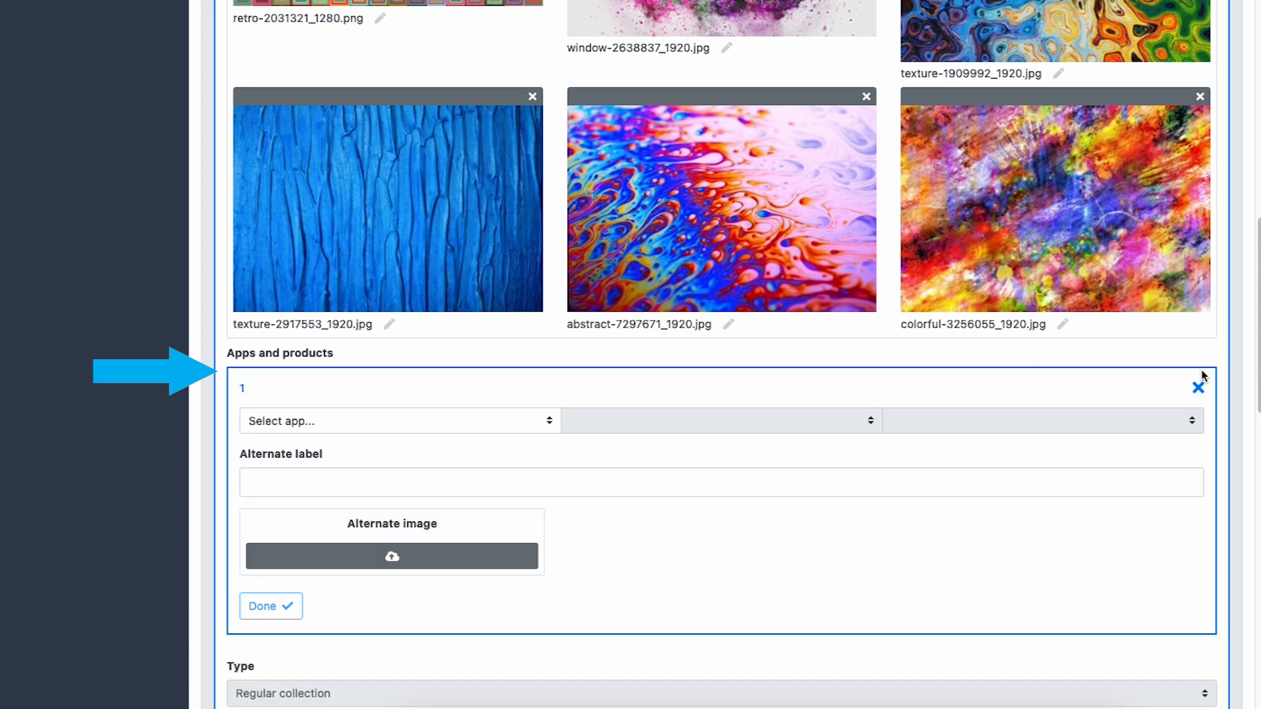
Step: Set the Abstract collection's product entry to the Models app, the Models service and the Mug product
{"action": "left_click", "coordinate": [555, 427]}
{"action": "left_click", "coordinate": [541, 452]}
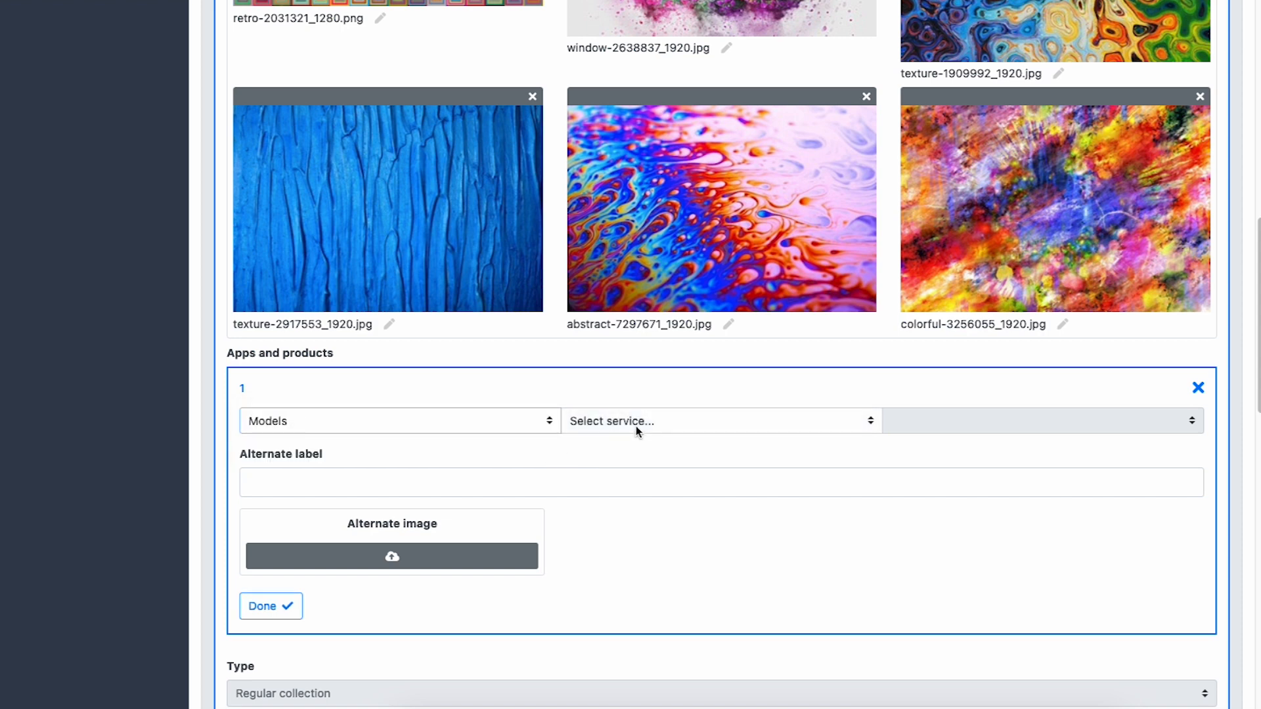
{"action": "left_click", "coordinate": [635, 425]}
{"action": "left_click", "coordinate": [876, 429]}
{"action": "left_click", "coordinate": [929, 425]}
{"action": "left_click", "coordinate": [928, 424]}
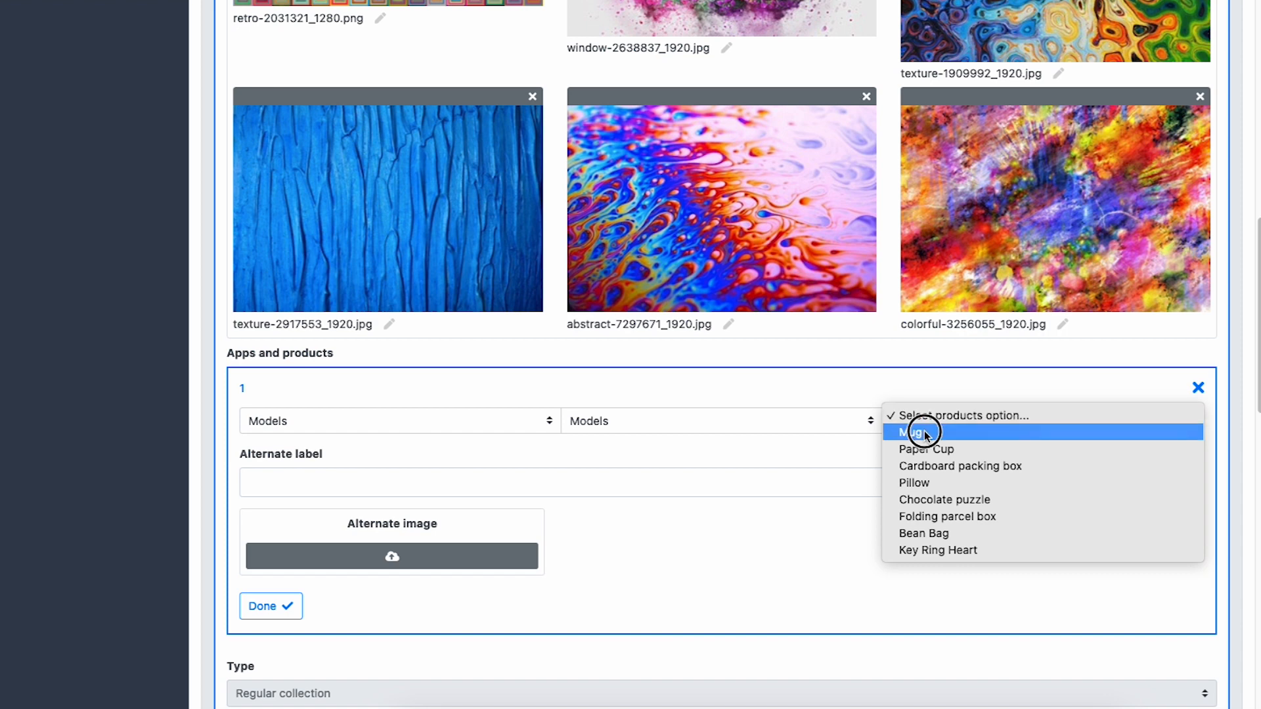
{"action": "left_click", "coordinate": [925, 433]}
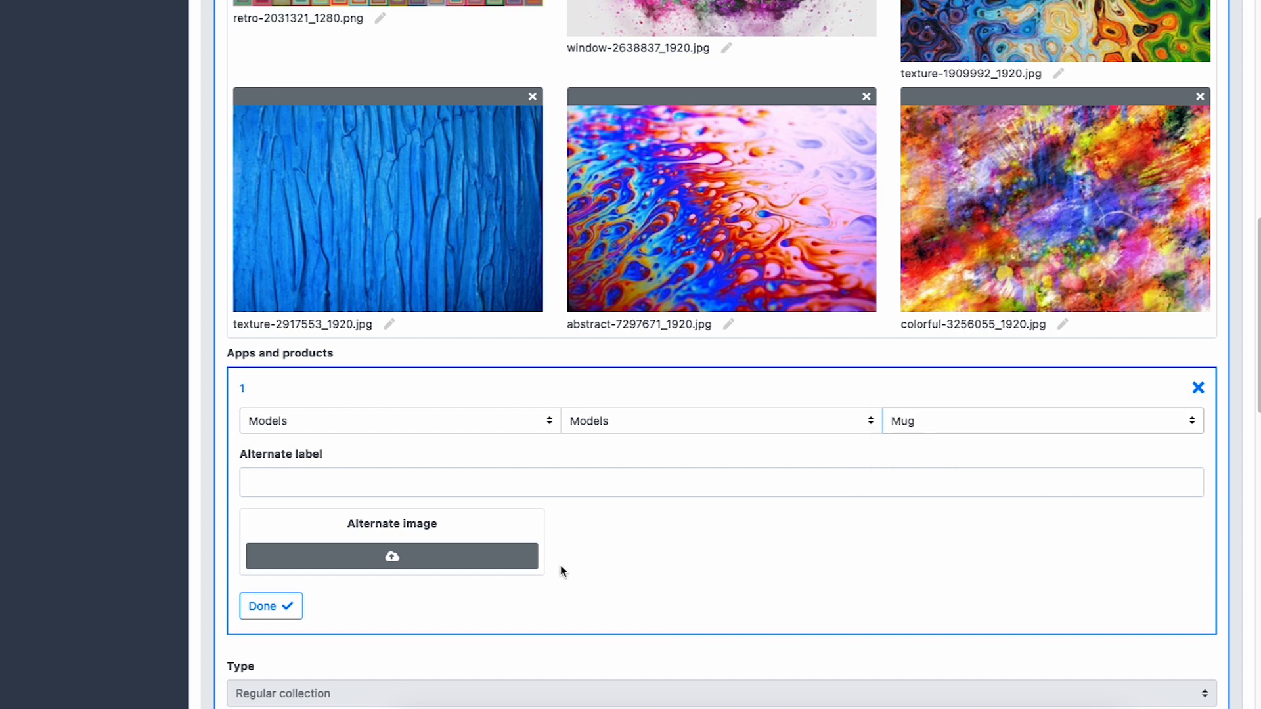
Step: Give the collection's mug product the alternate label "Special Mug" and upload an alternate image for it
{"action": "left_click", "coordinate": [510, 487]}
{"action": "type", "text": "Sp"}
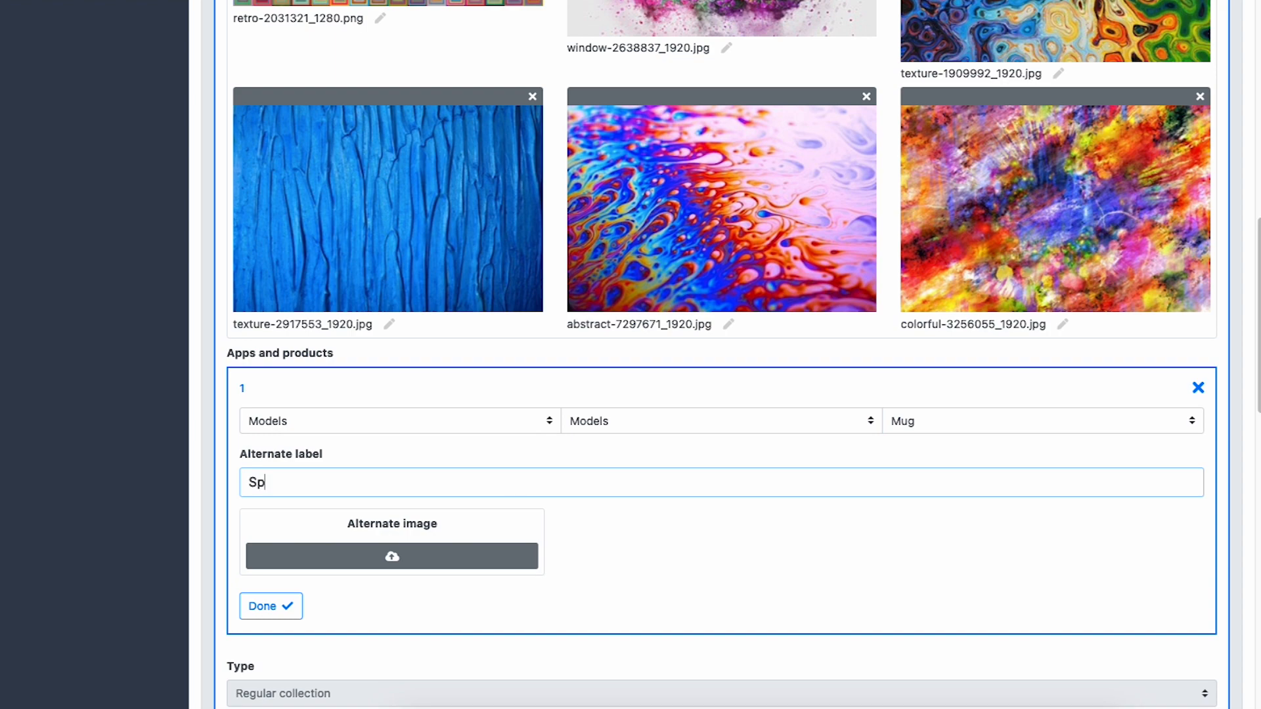
{"action": "type", "text": "ecial Mug"}
{"action": "left_click", "coordinate": [456, 555]}
{"action": "left_click", "coordinate": [627, 143]}
{"action": "left_click", "coordinate": [1104, 577]}
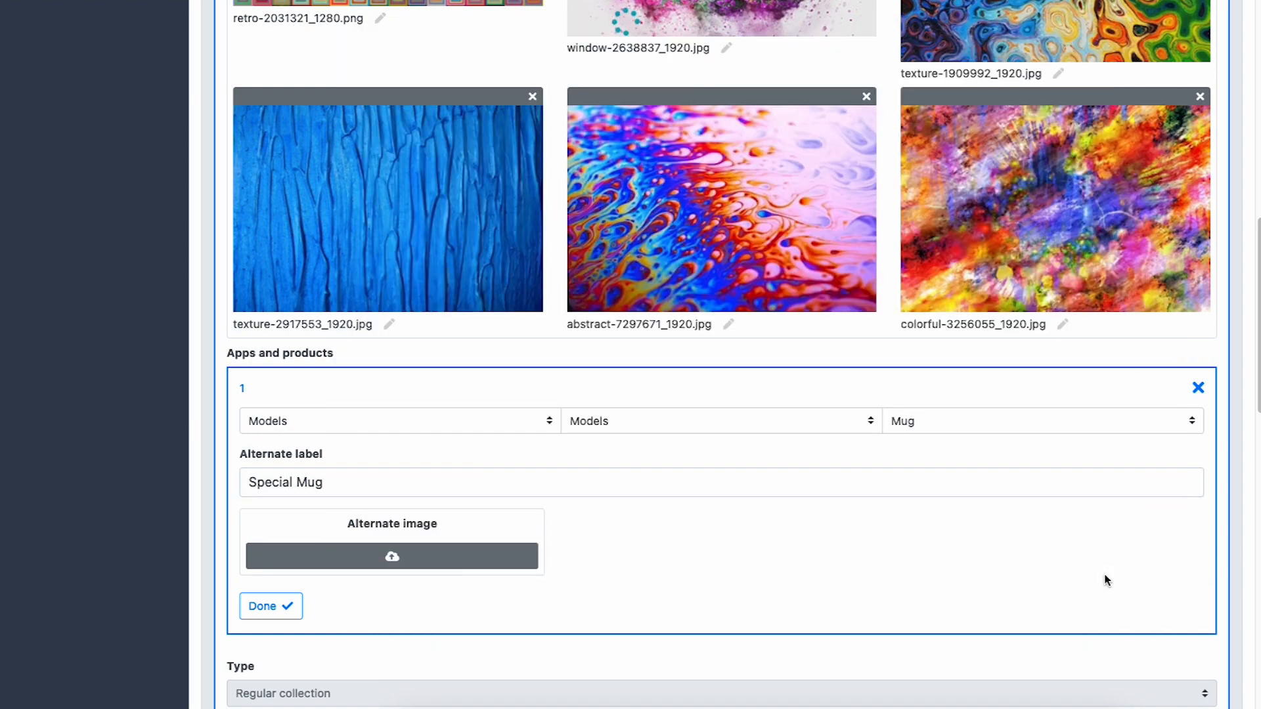
Step: Finish editing the mug product and the Abstract collection, save the app settings, and close the app's settings
{"action": "scroll", "coordinate": [1103, 578], "scroll_direction": "down", "scroll_amount": 5}
{"action": "left_click", "coordinate": [297, 569]}
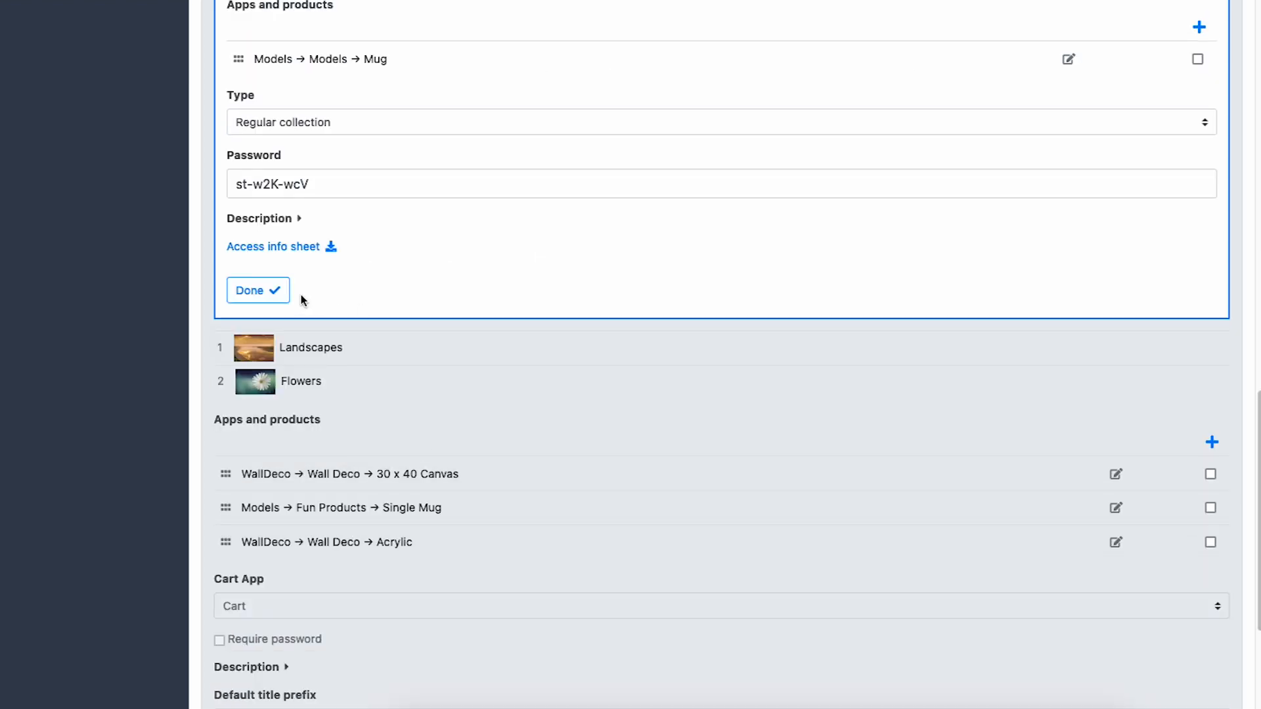
{"action": "left_click", "coordinate": [277, 294]}
{"action": "left_click", "coordinate": [270, 566]}
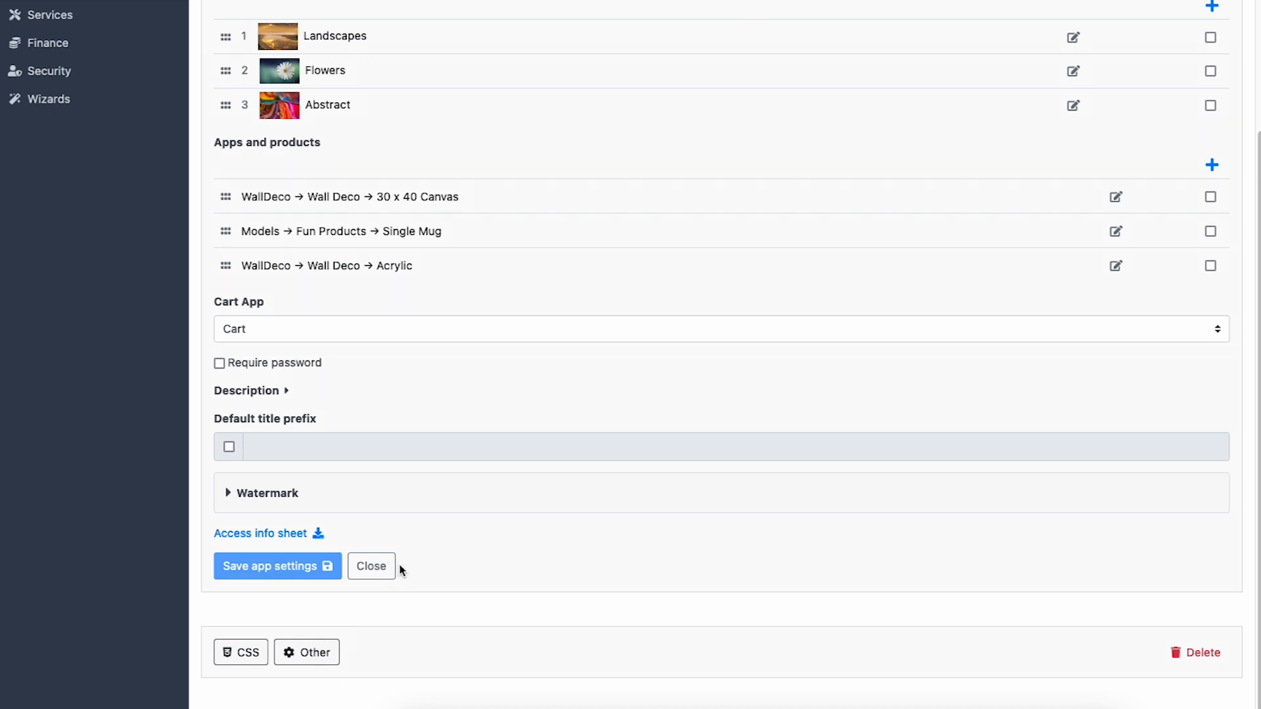
{"action": "left_click", "coordinate": [368, 560]}
{"action": "left_click", "coordinate": [368, 559]}
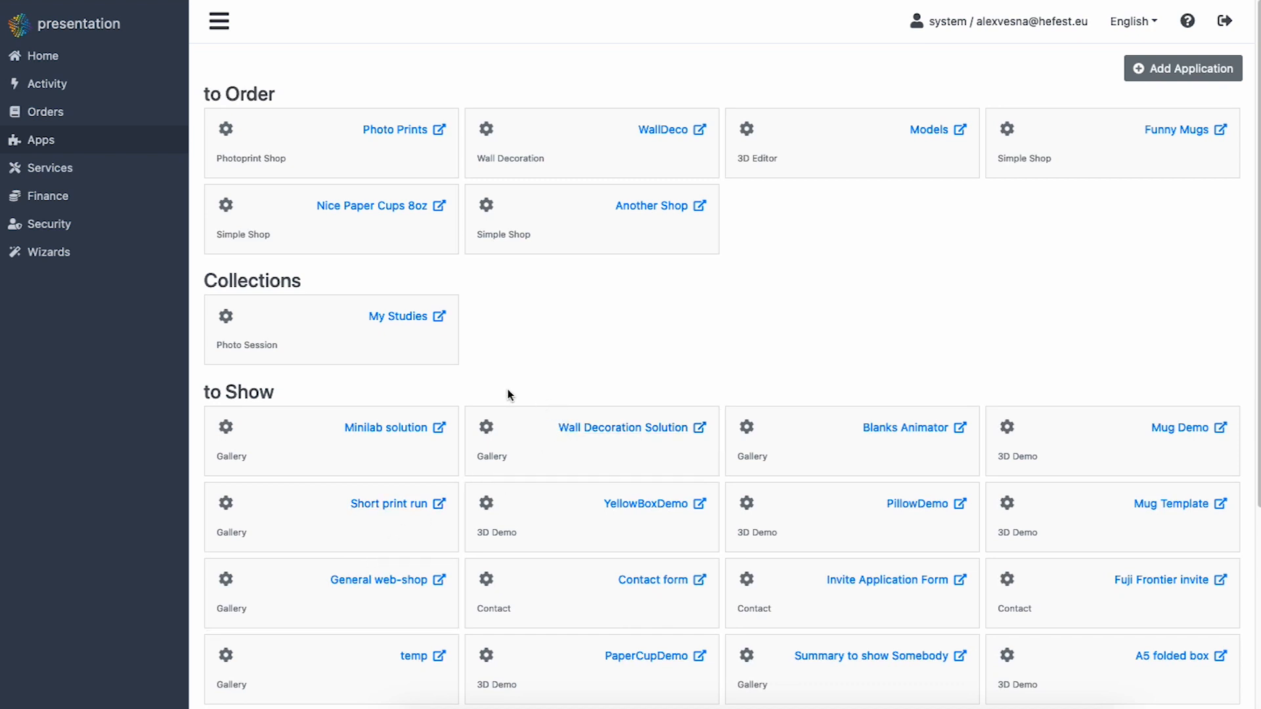
Step: Open the My Studies app, check the products offered for the aerial pond image in Landscapes, and return to the collections
{"action": "left_click", "coordinate": [379, 318]}
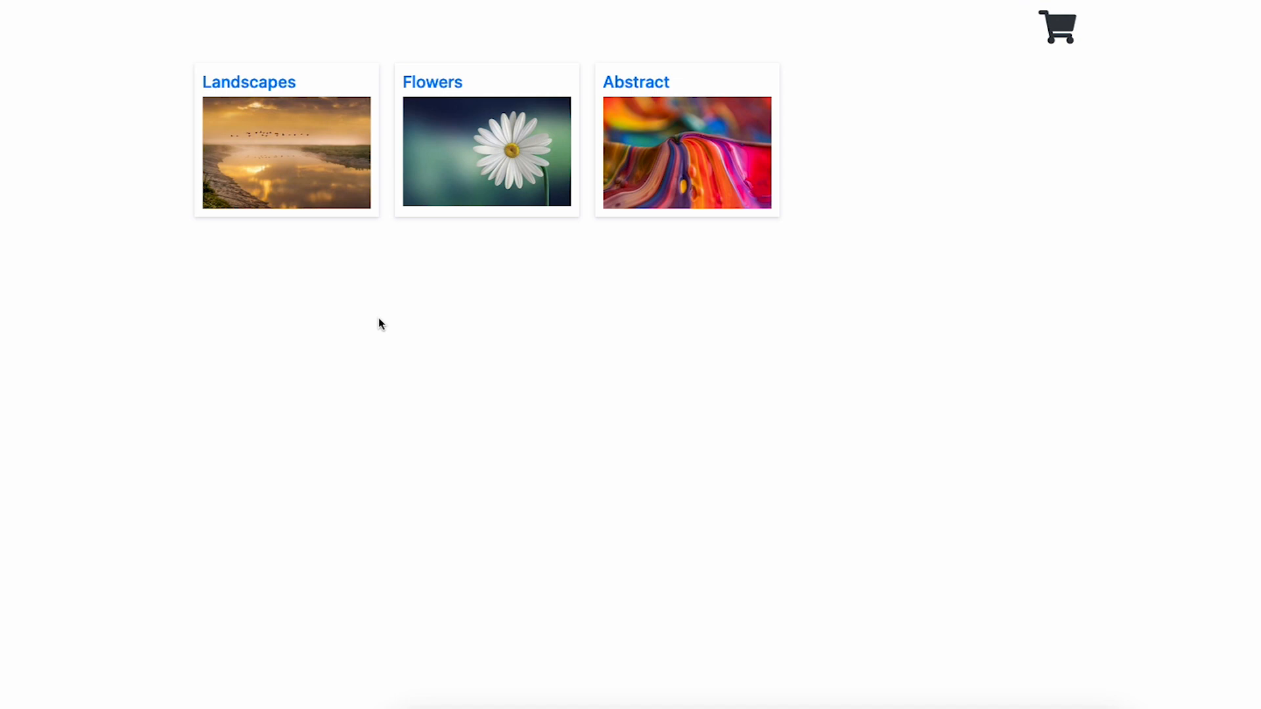
{"action": "left_click", "coordinate": [328, 172]}
{"action": "left_click", "coordinate": [510, 394]}
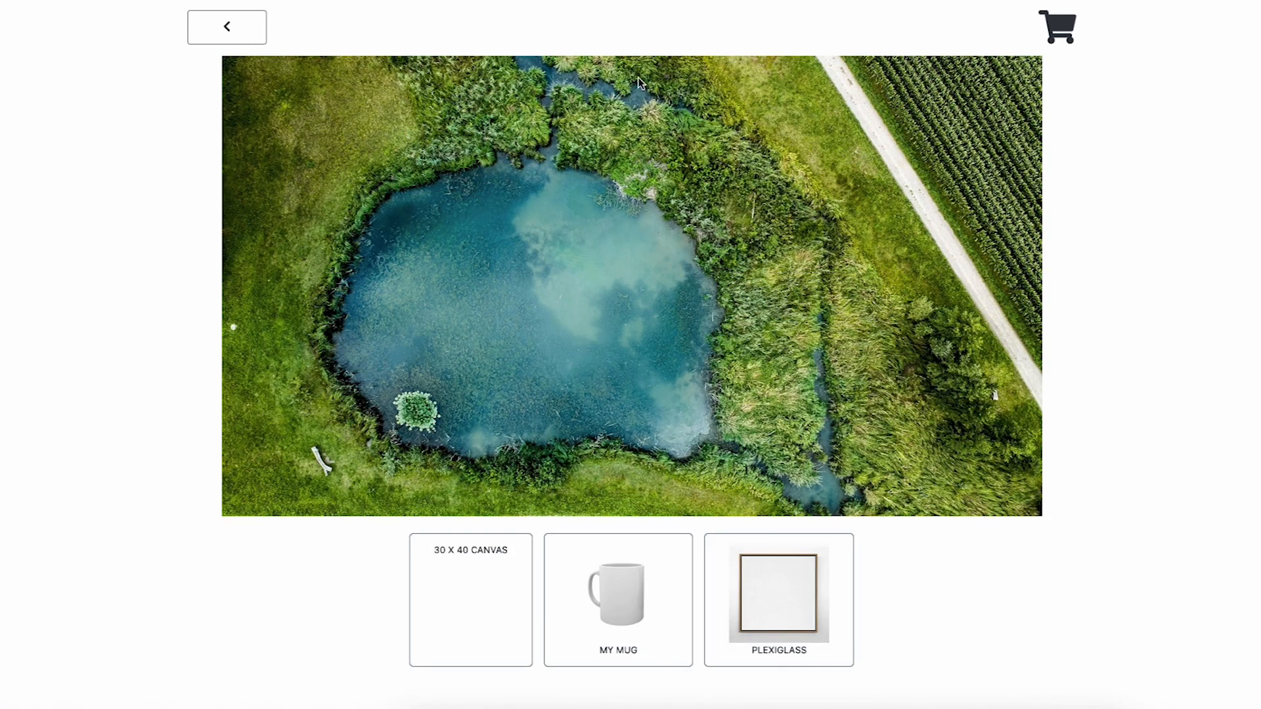
{"action": "left_click", "coordinate": [210, 31]}
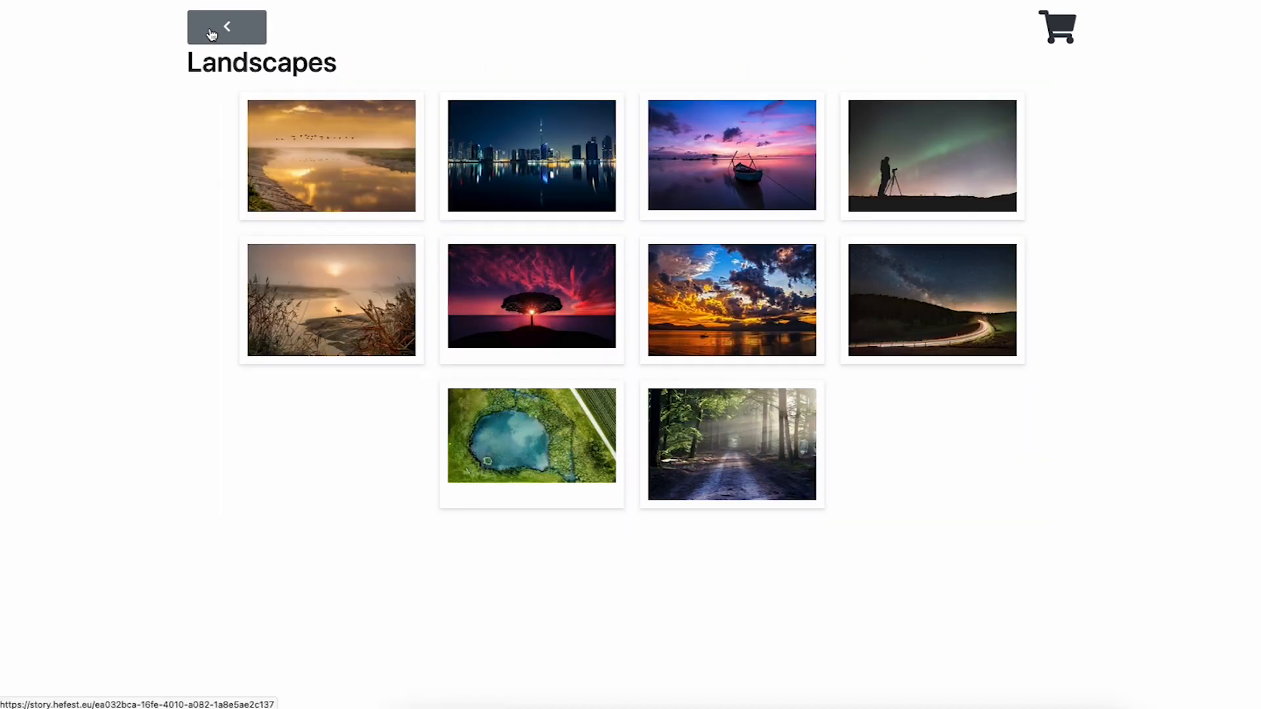
{"action": "left_click", "coordinate": [212, 33]}
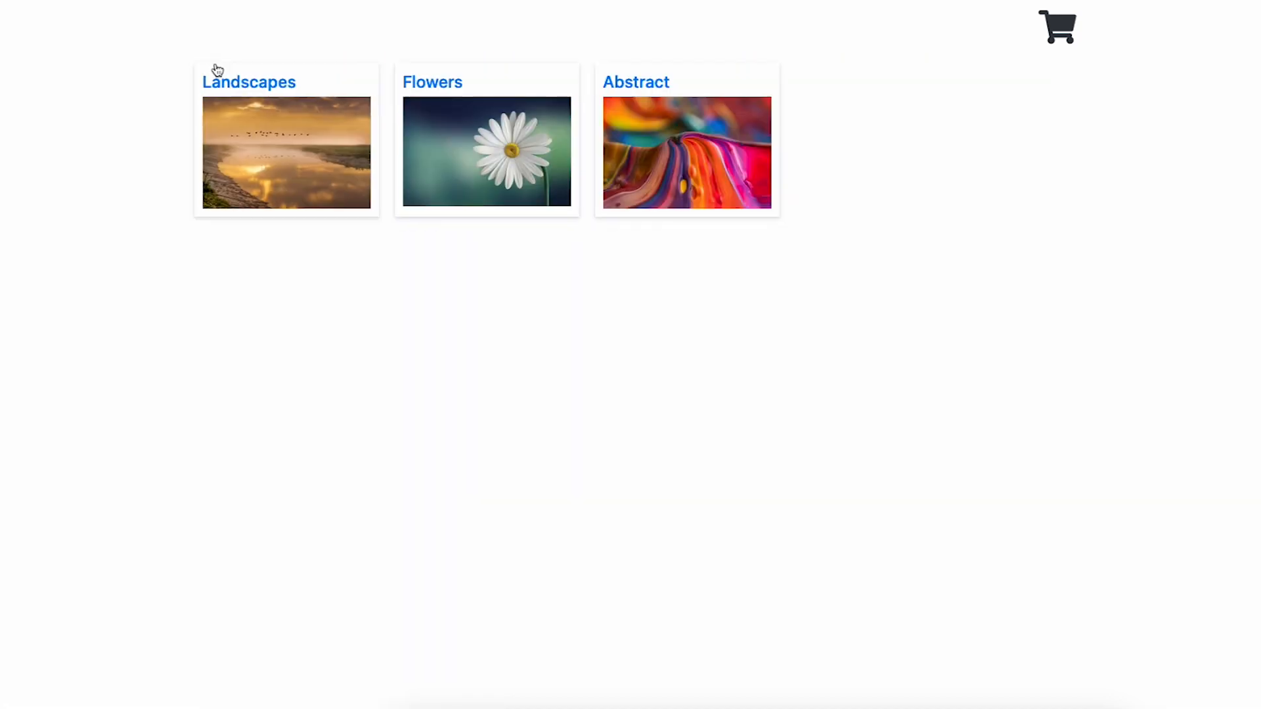
Step: Check the products offered for the two-butterflies image in the Flowers collection and return to the collections
{"action": "left_click", "coordinate": [508, 159]}
{"action": "left_click", "coordinate": [880, 333]}
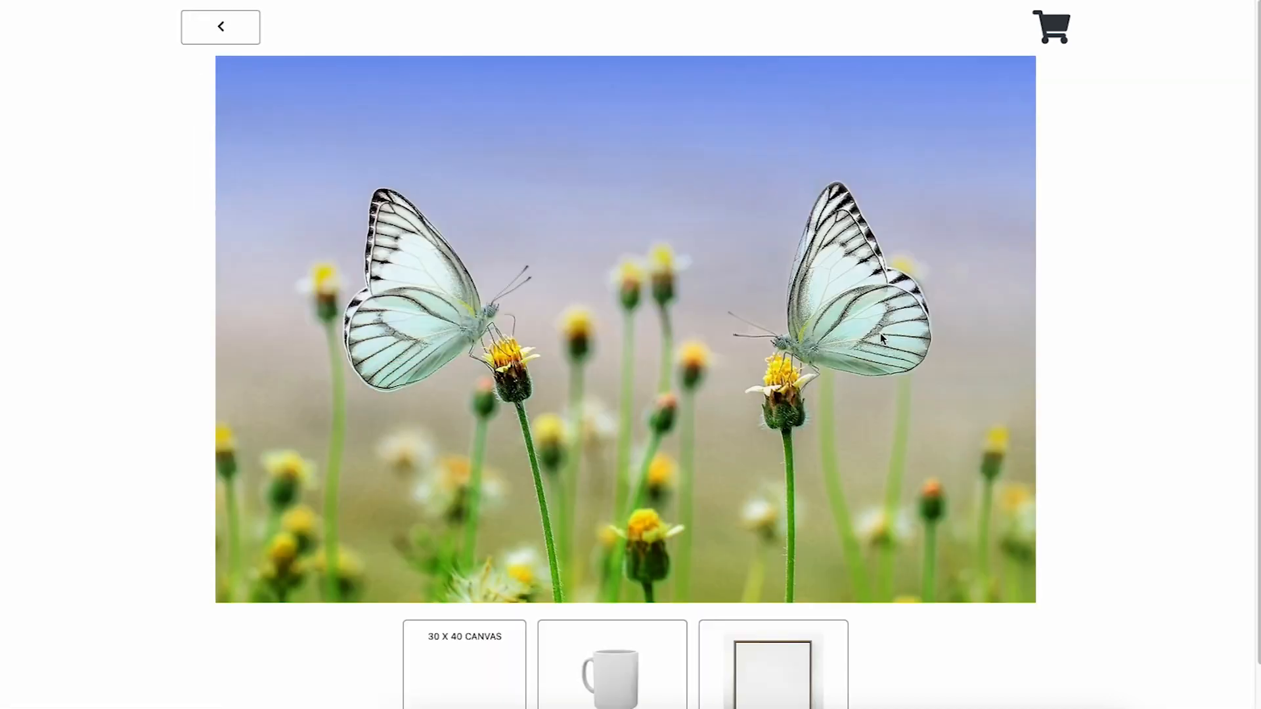
{"action": "scroll", "coordinate": [880, 334], "scroll_direction": "down", "scroll_amount": 1}
{"action": "scroll", "coordinate": [880, 334], "scroll_direction": "up", "scroll_amount": 1}
{"action": "left_click", "coordinate": [220, 26]}
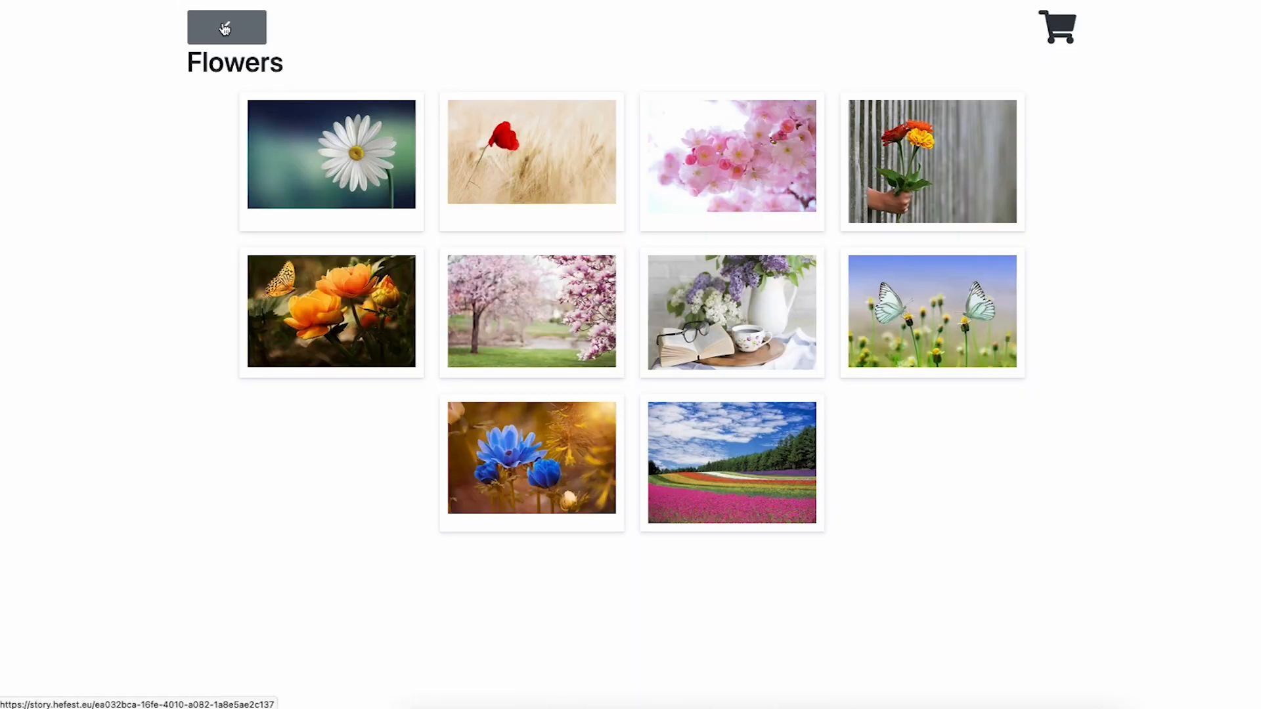
{"action": "left_click", "coordinate": [225, 29]}
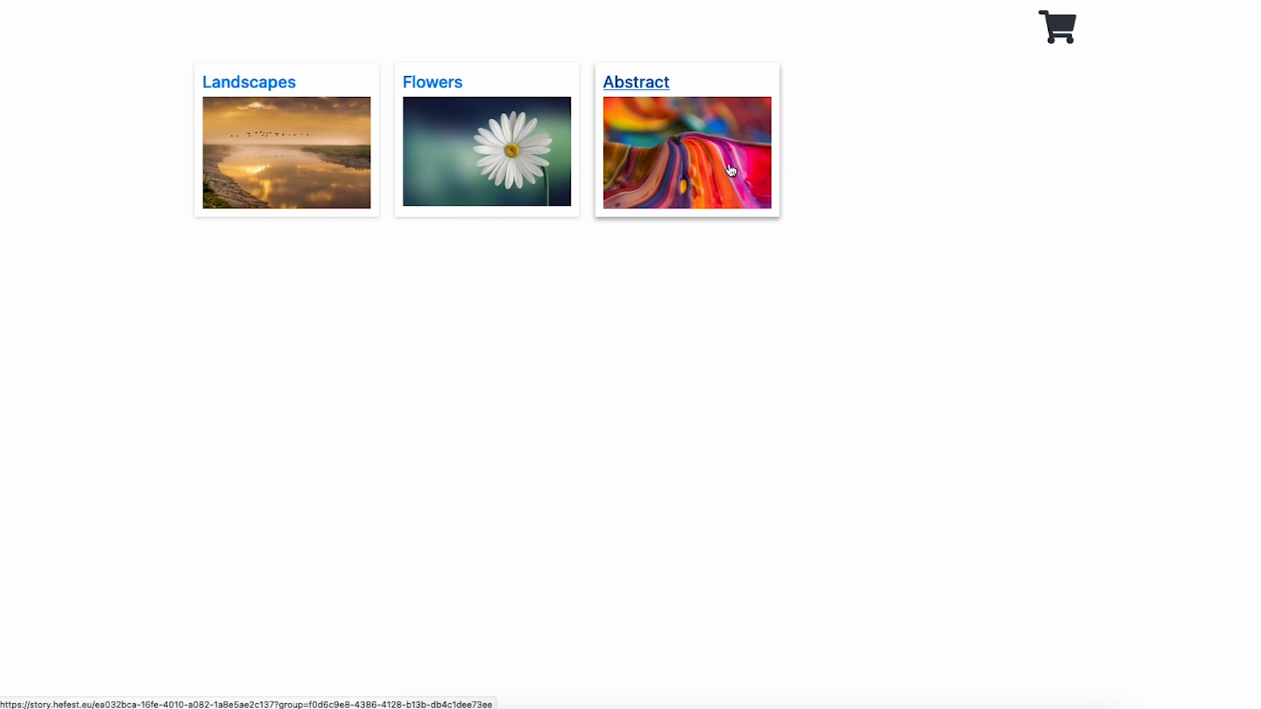
Step: Open the umbrella image in the Abstract collection, preview it on its mug product, and leave the preview
{"action": "left_click", "coordinate": [706, 163]}
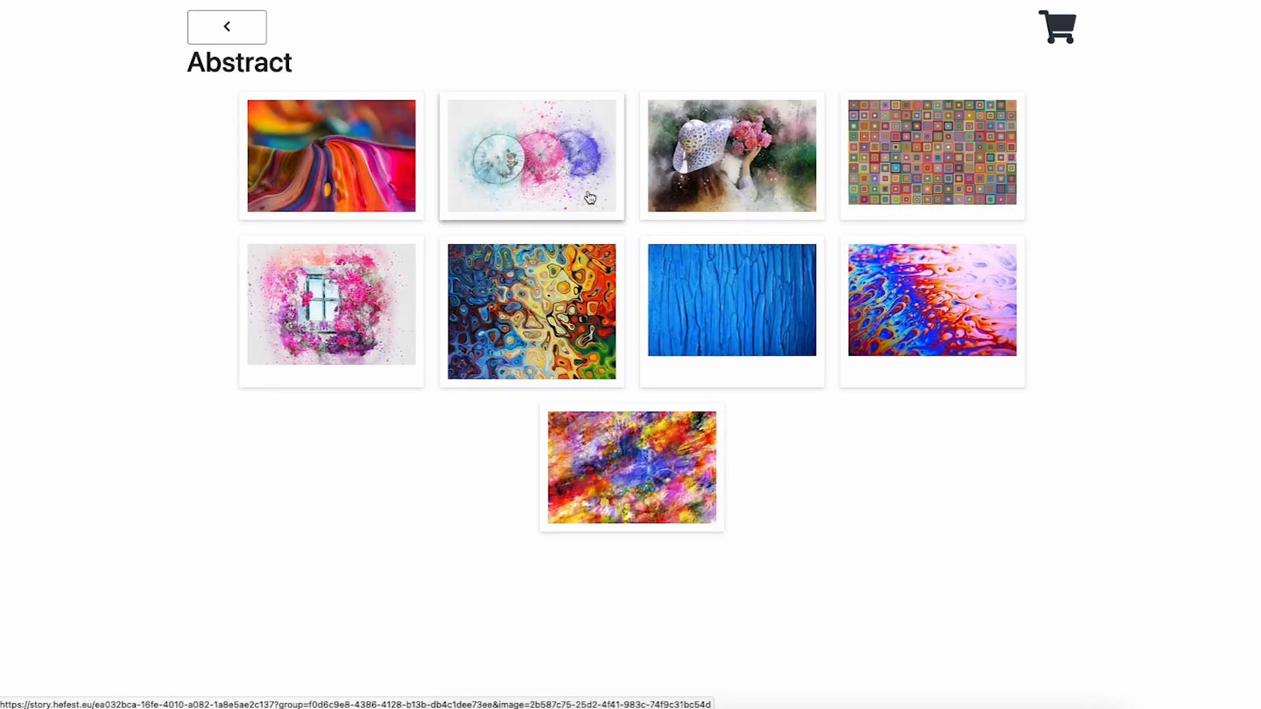
{"action": "left_click", "coordinate": [577, 172]}
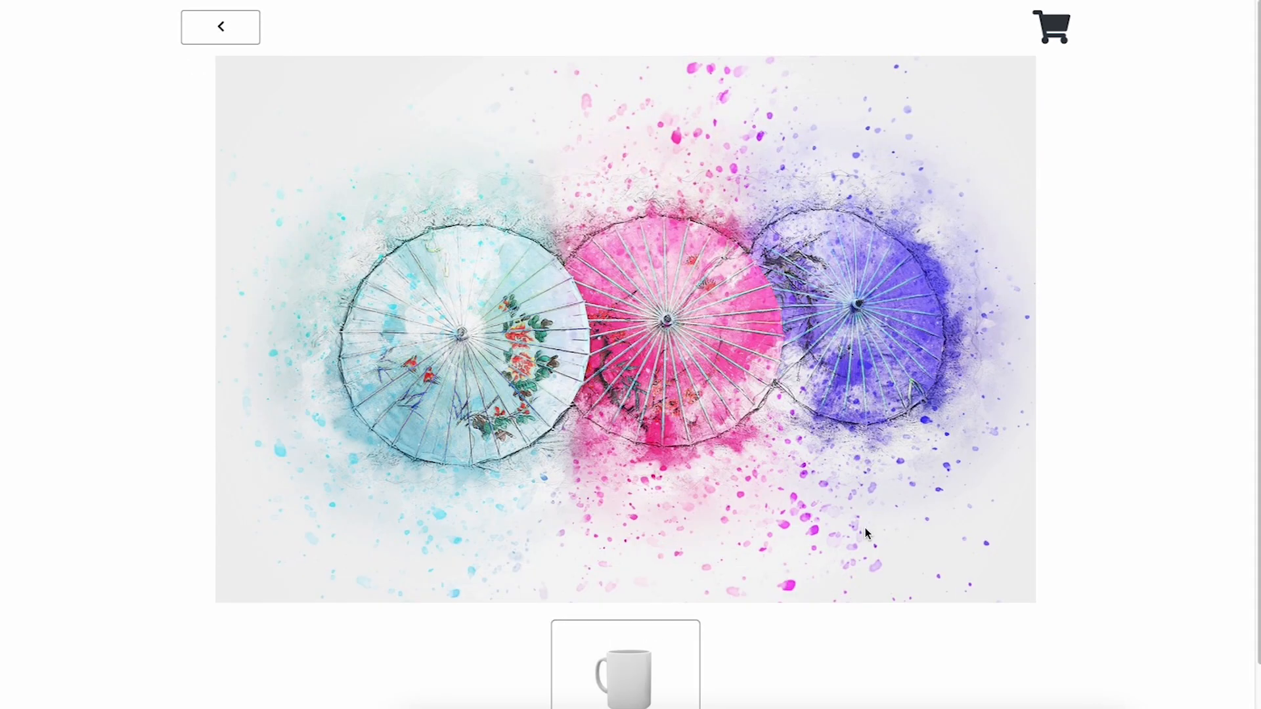
{"action": "scroll", "coordinate": [867, 532], "scroll_direction": "down", "scroll_amount": 1}
{"action": "left_click", "coordinate": [631, 653]}
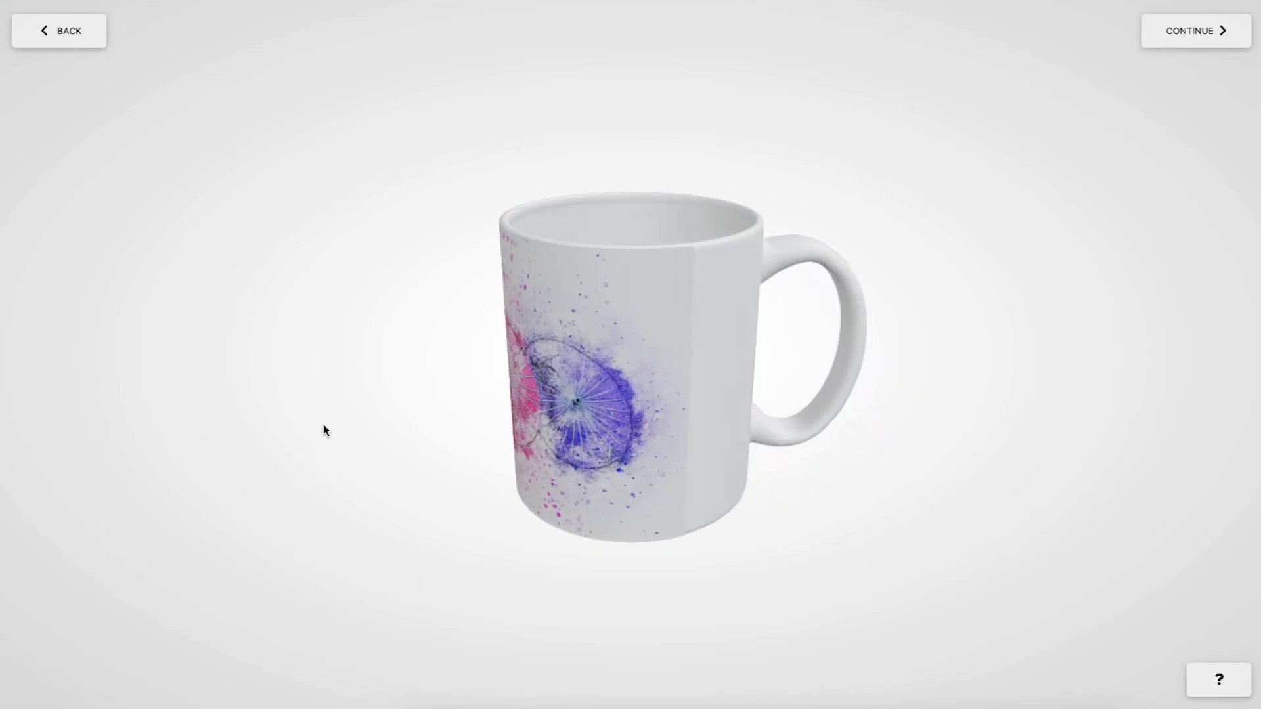
{"action": "left_click", "coordinate": [63, 34]}
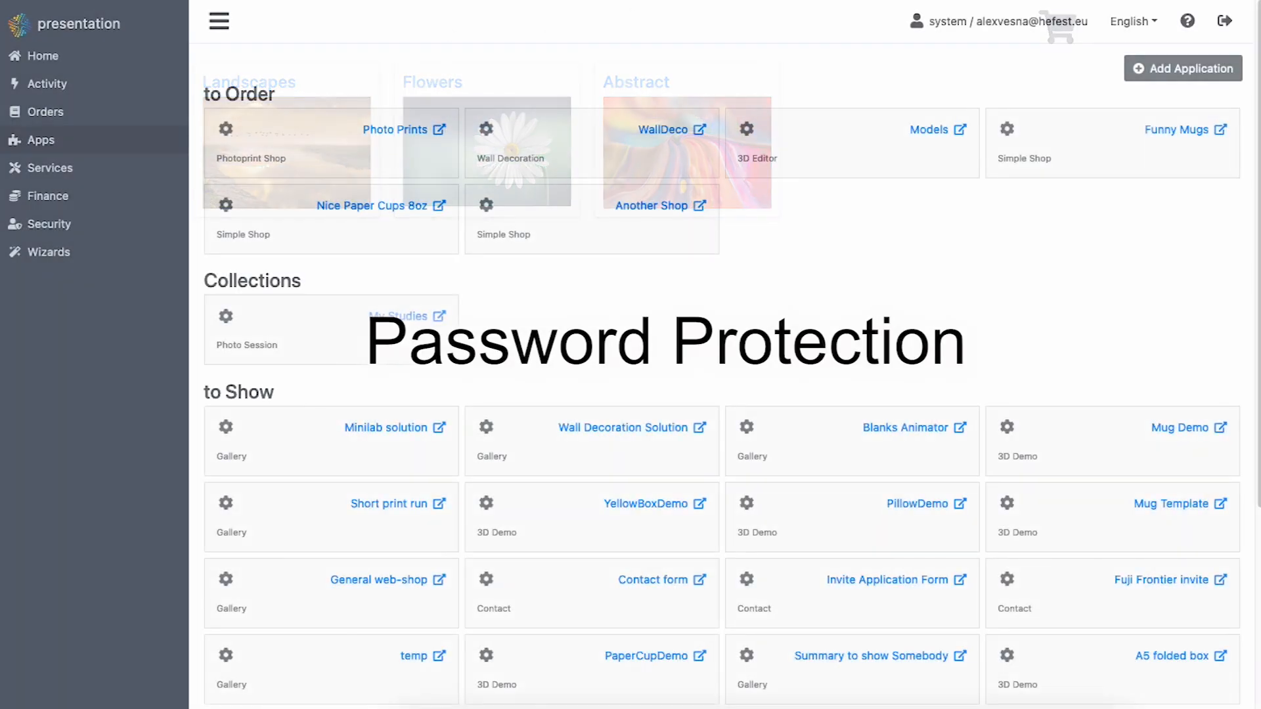
Step: Open the My Studies app's settings, require a password for access, and enter the root password
{"action": "left_click", "coordinate": [225, 317]}
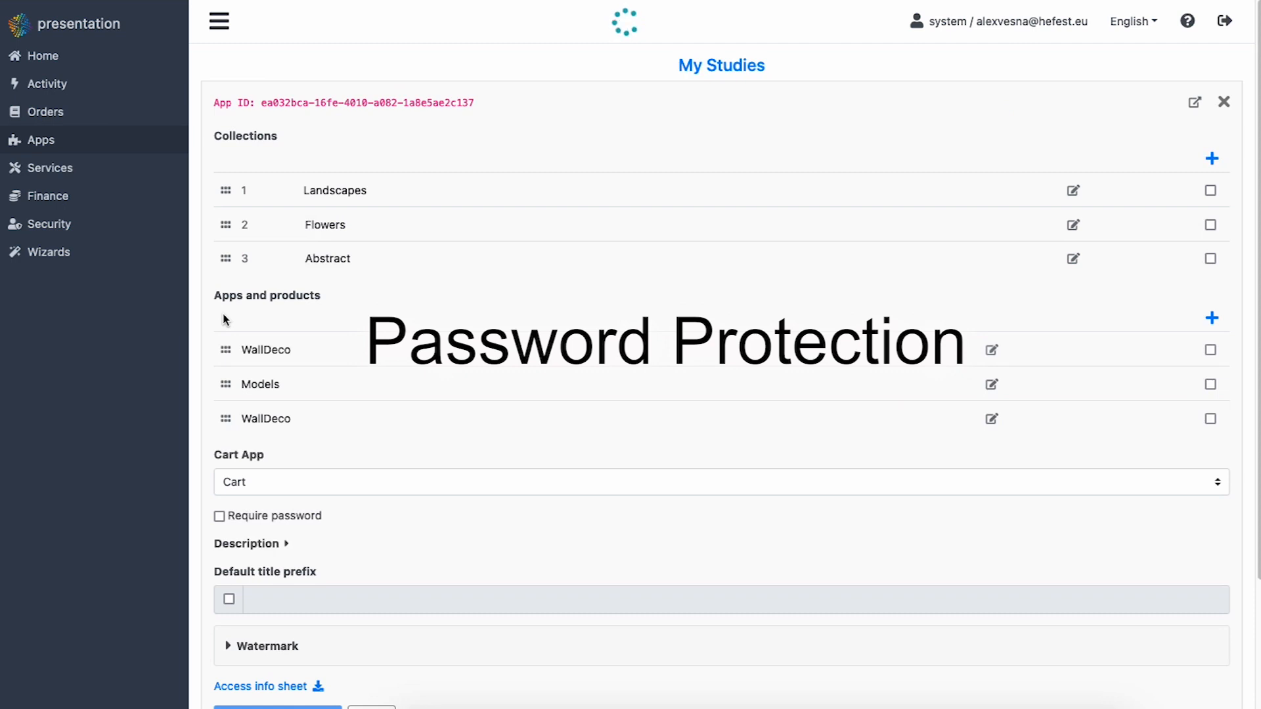
{"action": "scroll", "coordinate": [528, 336], "scroll_direction": "down", "scroll_amount": 1}
{"action": "scroll", "coordinate": [528, 336], "scroll_direction": "down", "scroll_amount": 3}
{"action": "left_click", "coordinate": [218, 392]}
{"action": "left_click", "coordinate": [238, 450]}
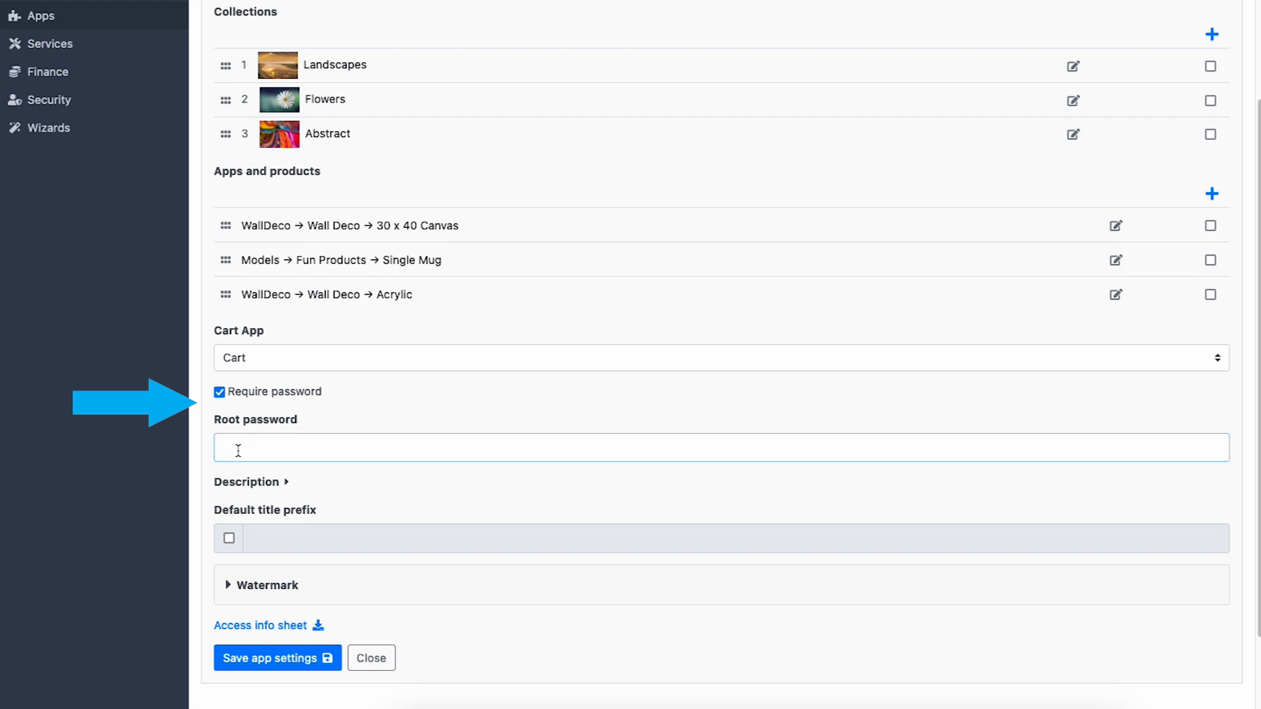
{"action": "type", "text": "your"}
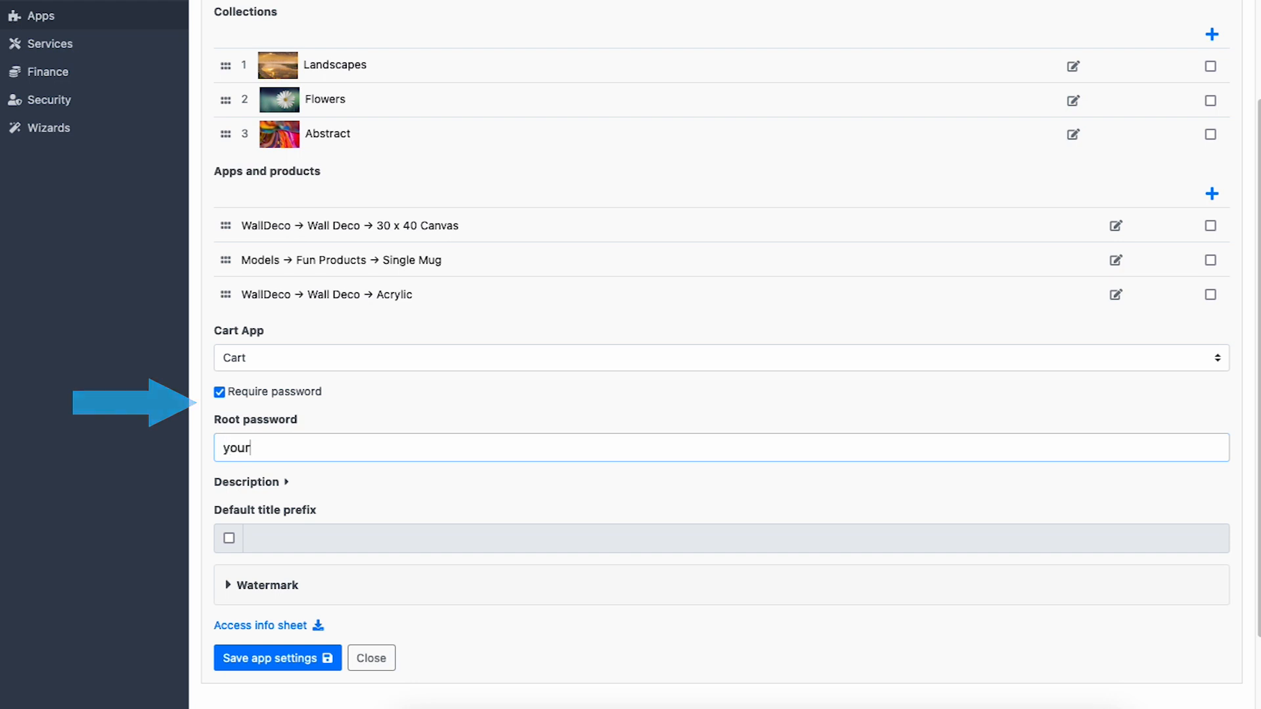
{"action": "type", "text": "password"}
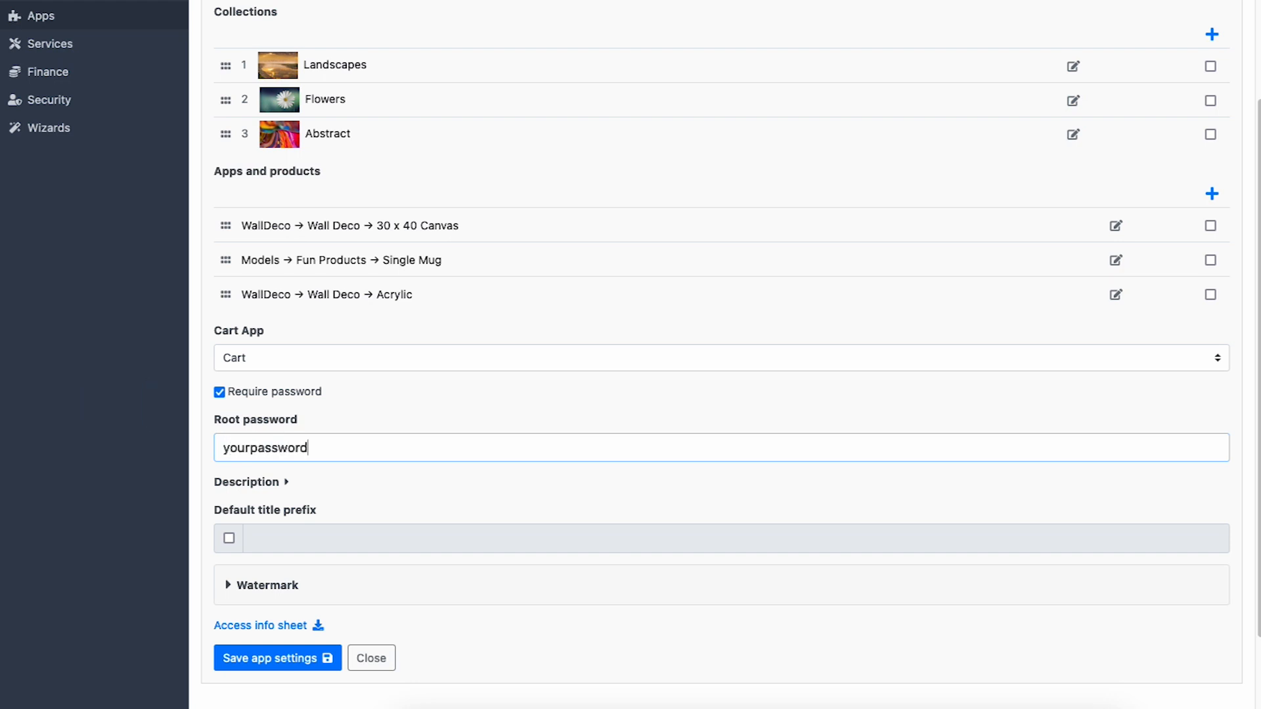
Step: Examine the access password of the Abstract collection and finish editing the collection
{"action": "left_click", "coordinate": [1073, 134]}
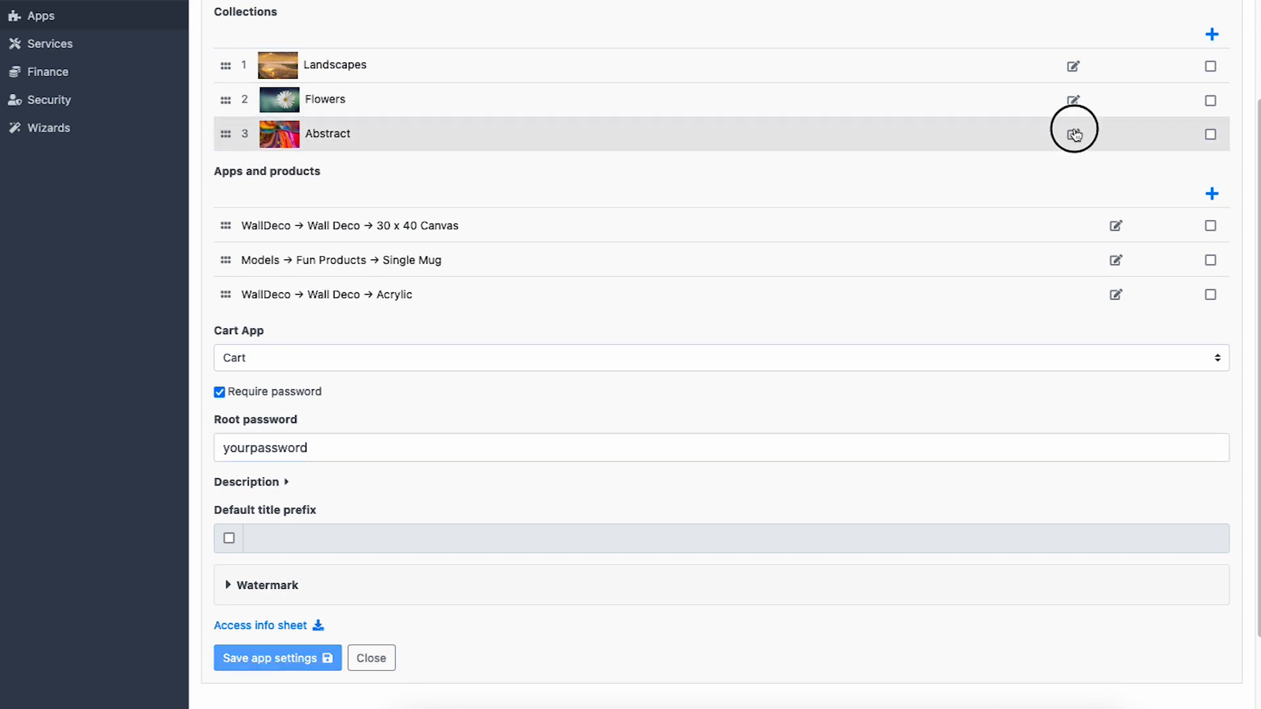
{"action": "scroll", "coordinate": [847, 250], "scroll_direction": "down", "scroll_amount": 12}
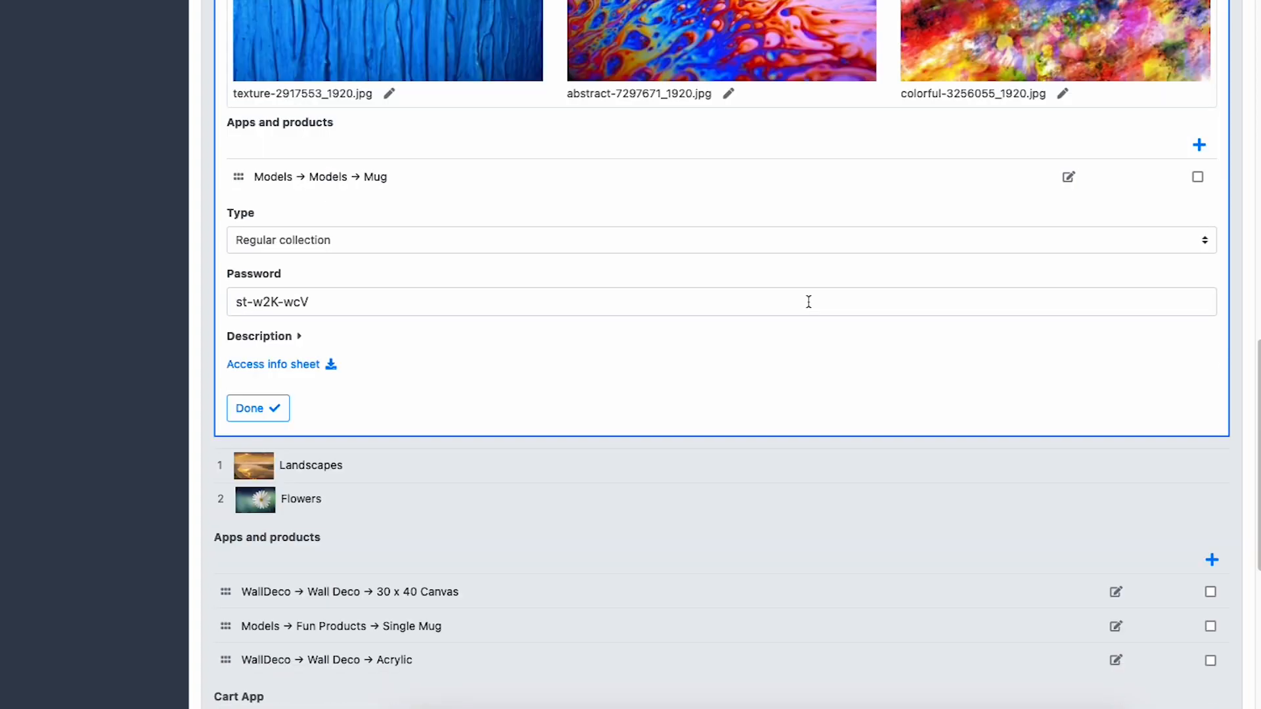
{"action": "left_click_drag", "start_coordinate": [387, 304], "coordinate": [205, 304]}
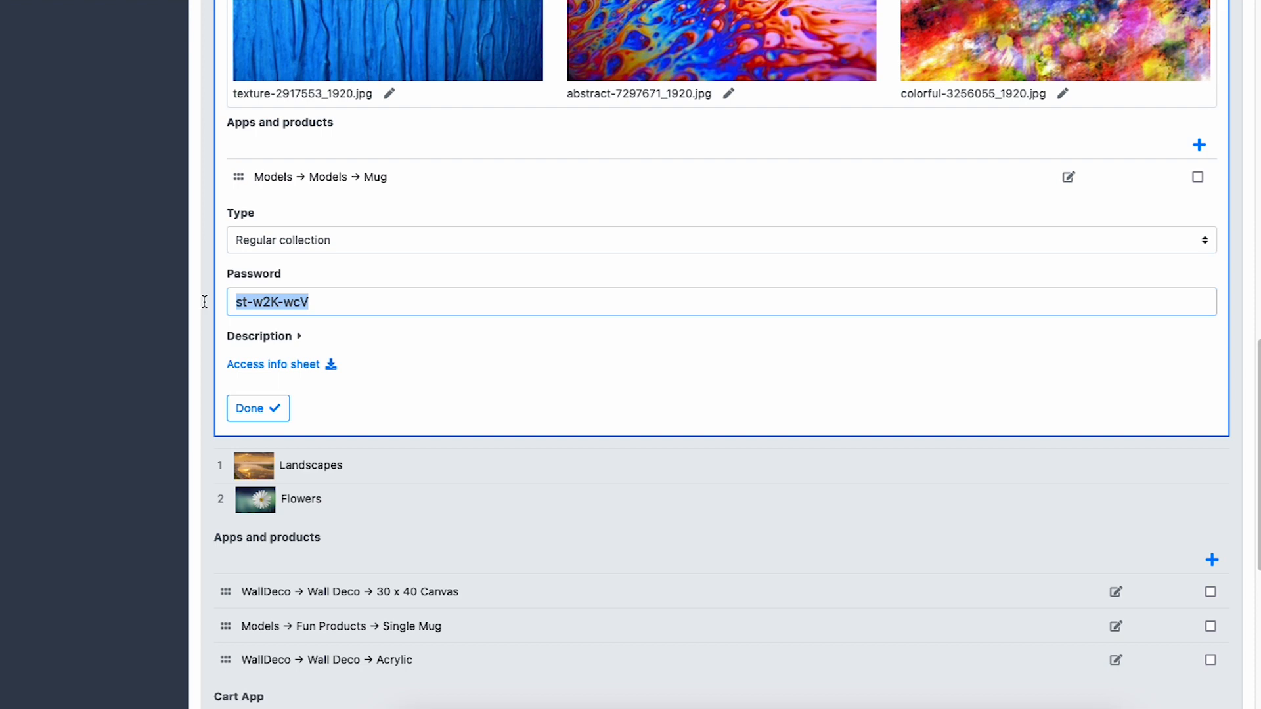
{"action": "left_click", "coordinate": [276, 408]}
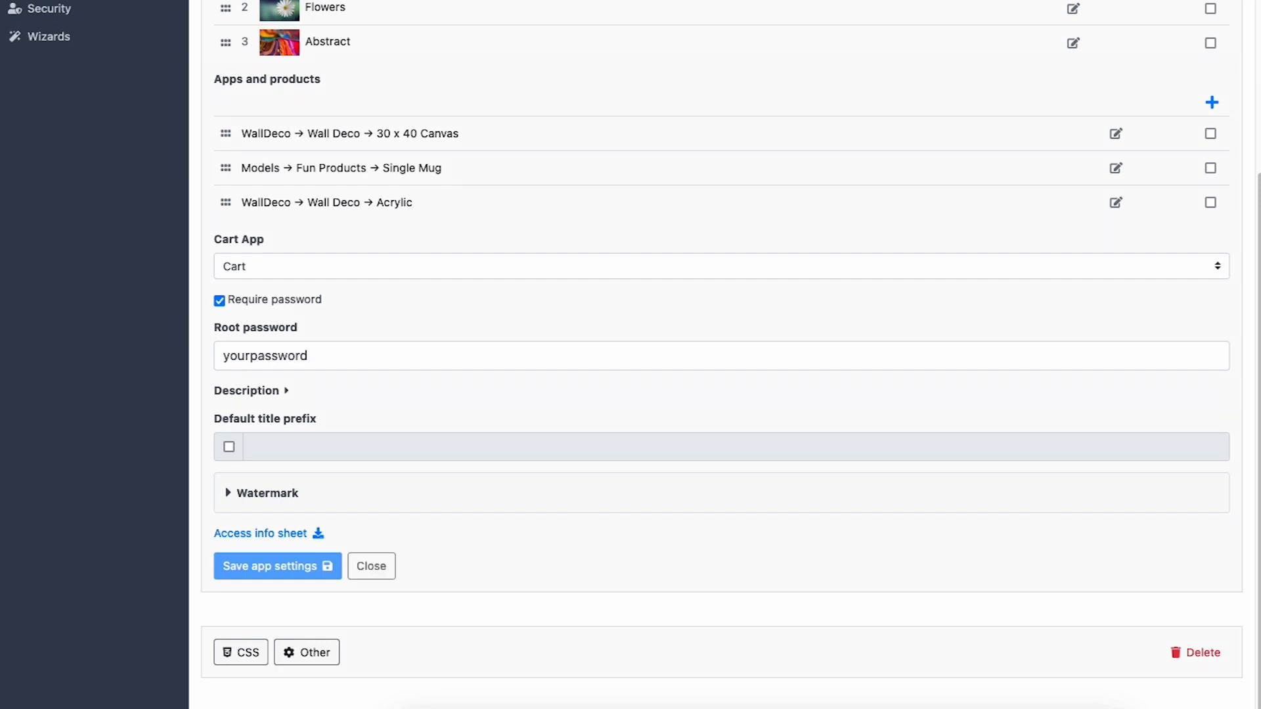
Step: Open the published My Studies app and log in with the access password
{"action": "scroll", "coordinate": [672, 409], "scroll_direction": "up", "scroll_amount": 4}
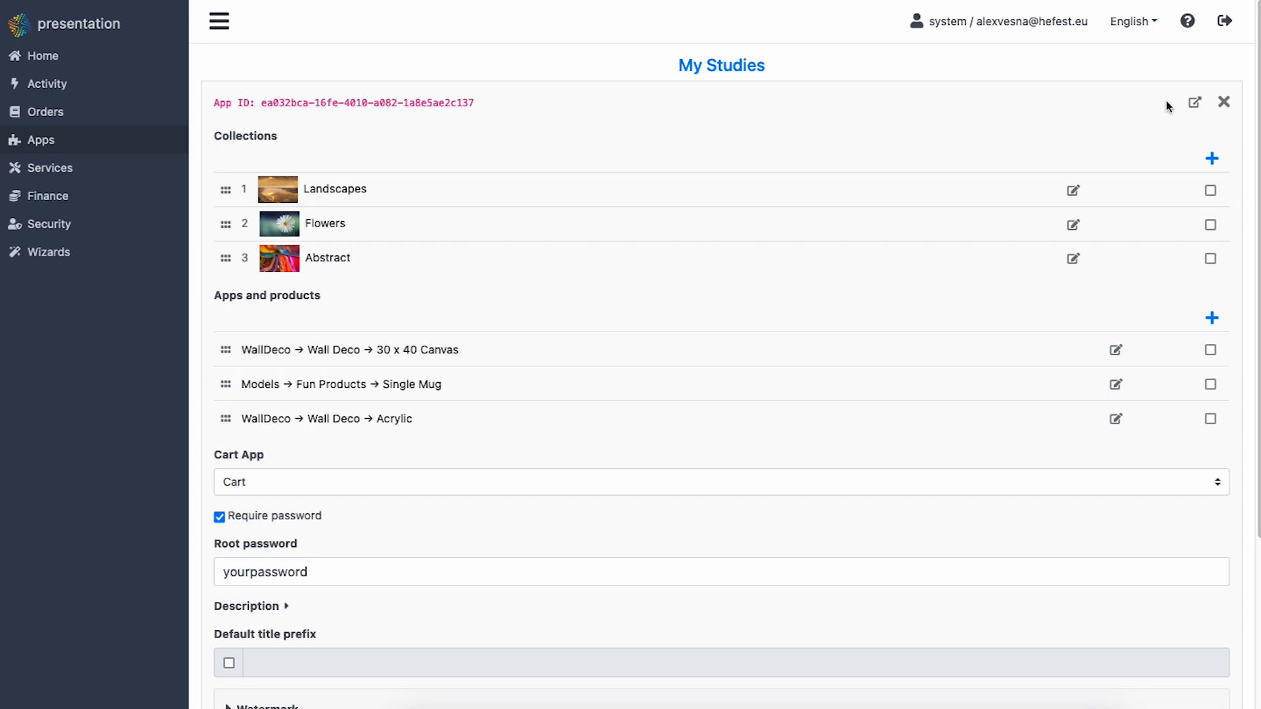
{"action": "left_click", "coordinate": [1196, 104]}
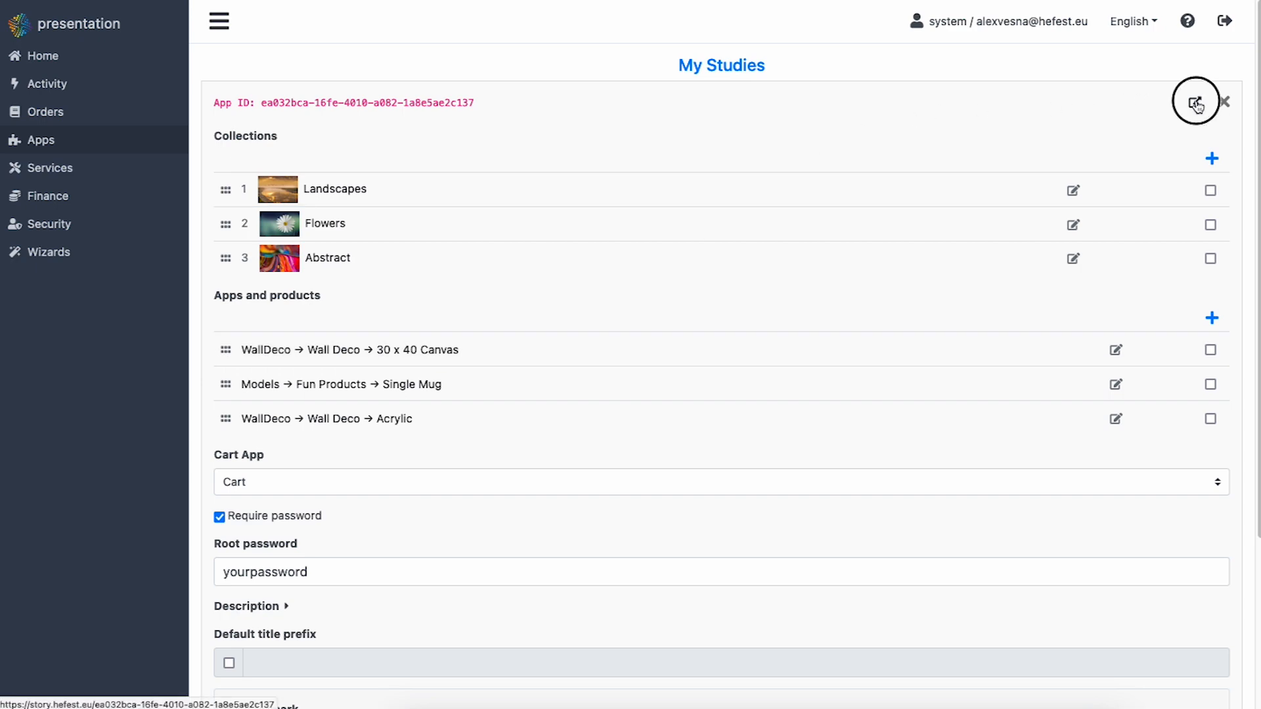
{"action": "left_click", "coordinate": [748, 61]}
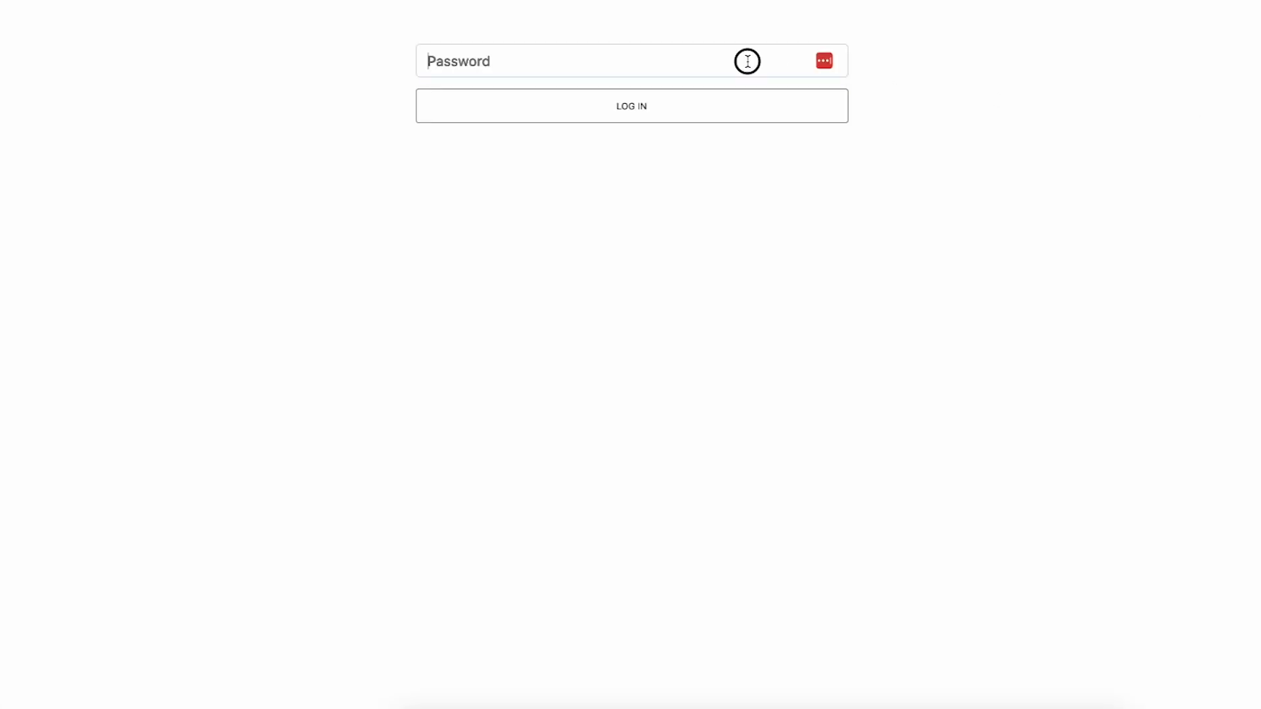
{"action": "type", "text": "•••••••••"}
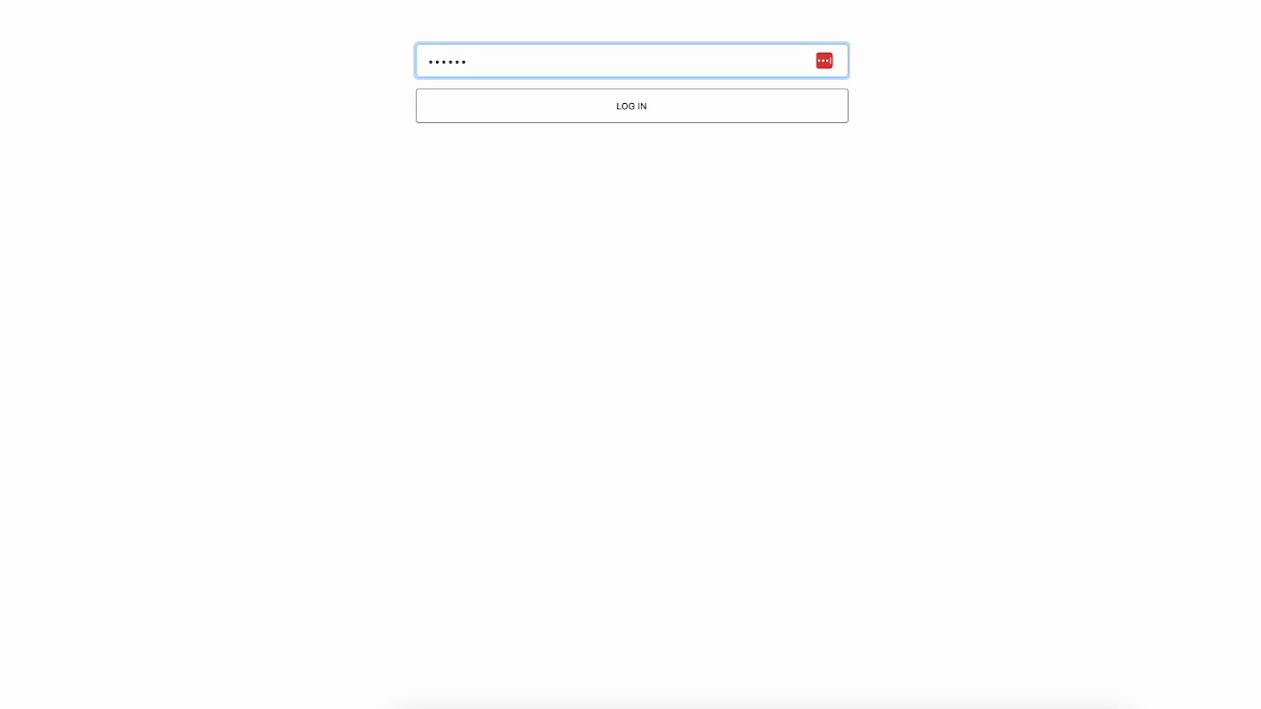
{"action": "type", "text": "•••"}
{"action": "key", "text": "Return"}
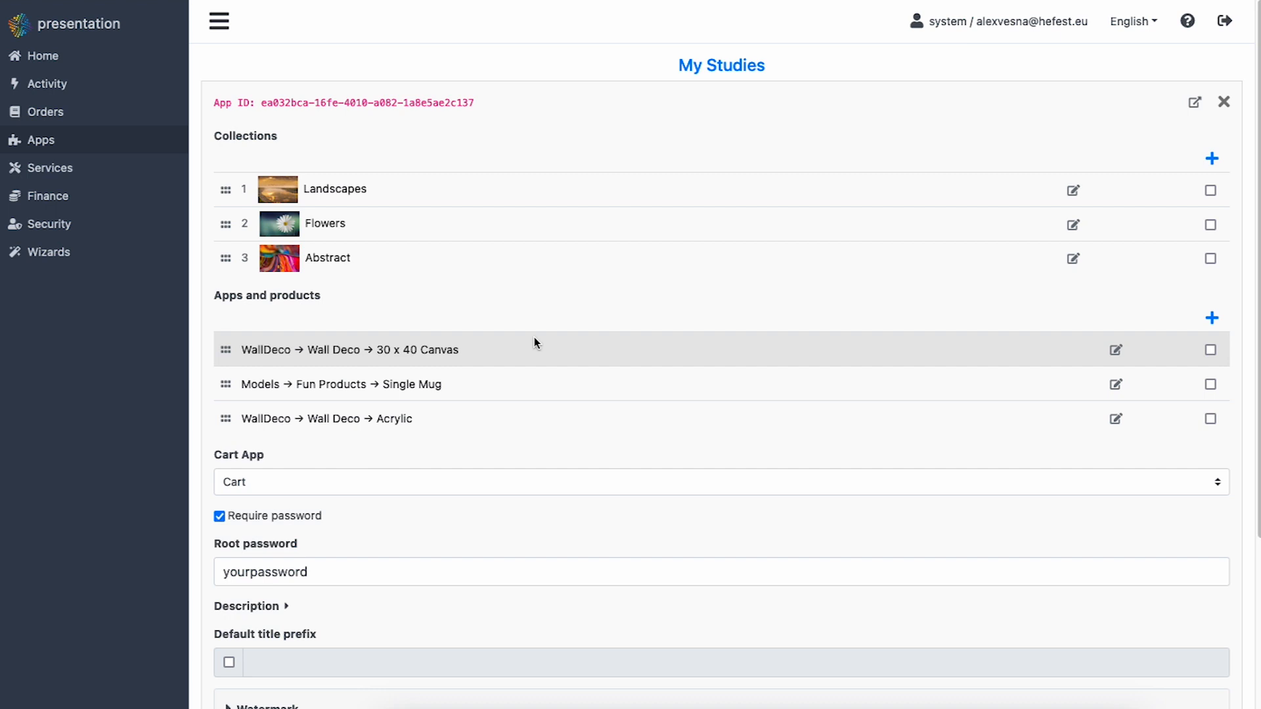
Step: In the My Studies app's settings, upload the DRAFT image as the watermark
{"action": "scroll", "coordinate": [533, 337], "scroll_direction": "down", "scroll_amount": 2}
{"action": "scroll", "coordinate": [534, 337], "scroll_direction": "down", "scroll_amount": 4}
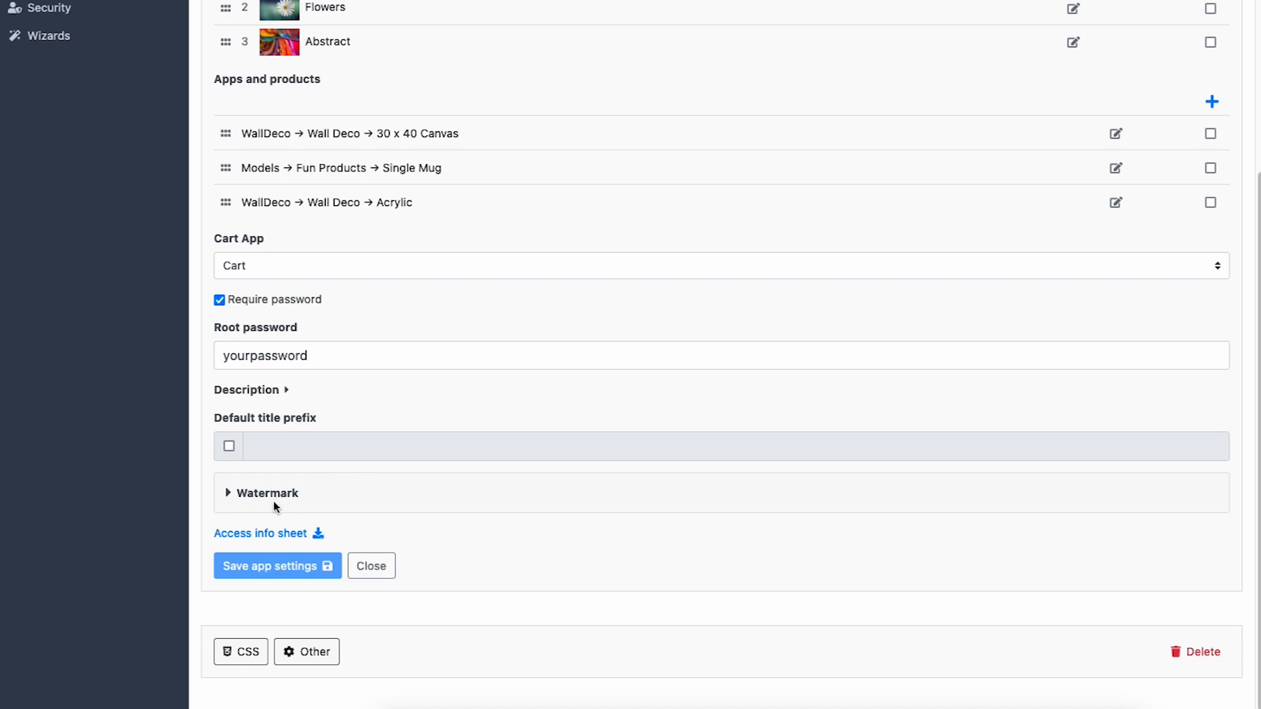
{"action": "left_click", "coordinate": [254, 493]}
{"action": "scroll", "coordinate": [479, 460], "scroll_direction": "down", "scroll_amount": 2}
{"action": "scroll", "coordinate": [480, 460], "scroll_direction": "down", "scroll_amount": 2}
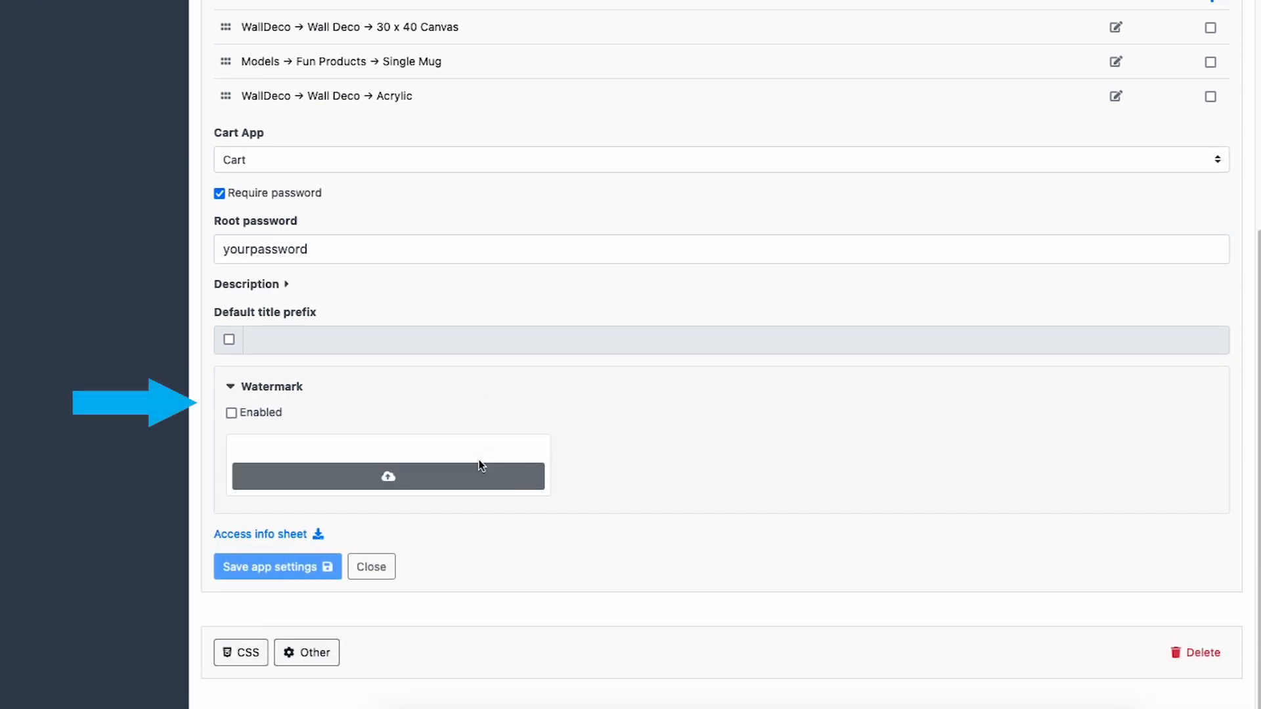
{"action": "left_click", "coordinate": [401, 485]}
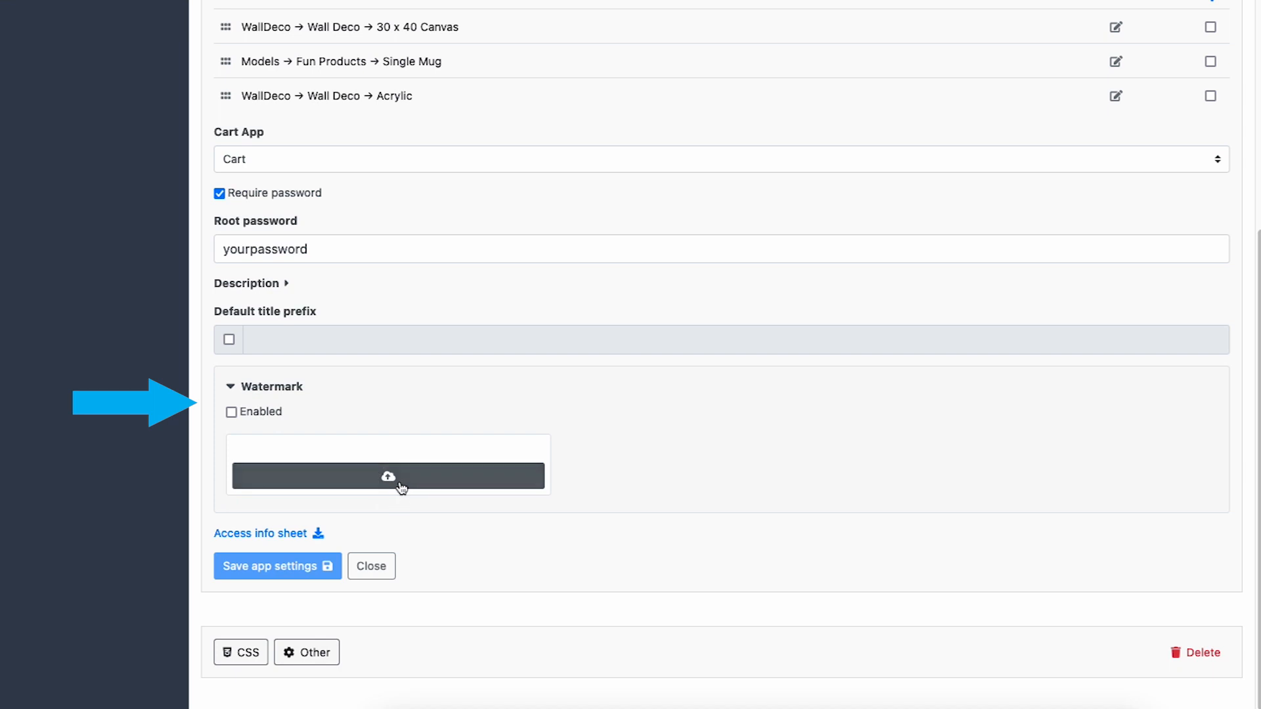
{"action": "left_click", "coordinate": [592, 136]}
{"action": "left_click", "coordinate": [1095, 584]}
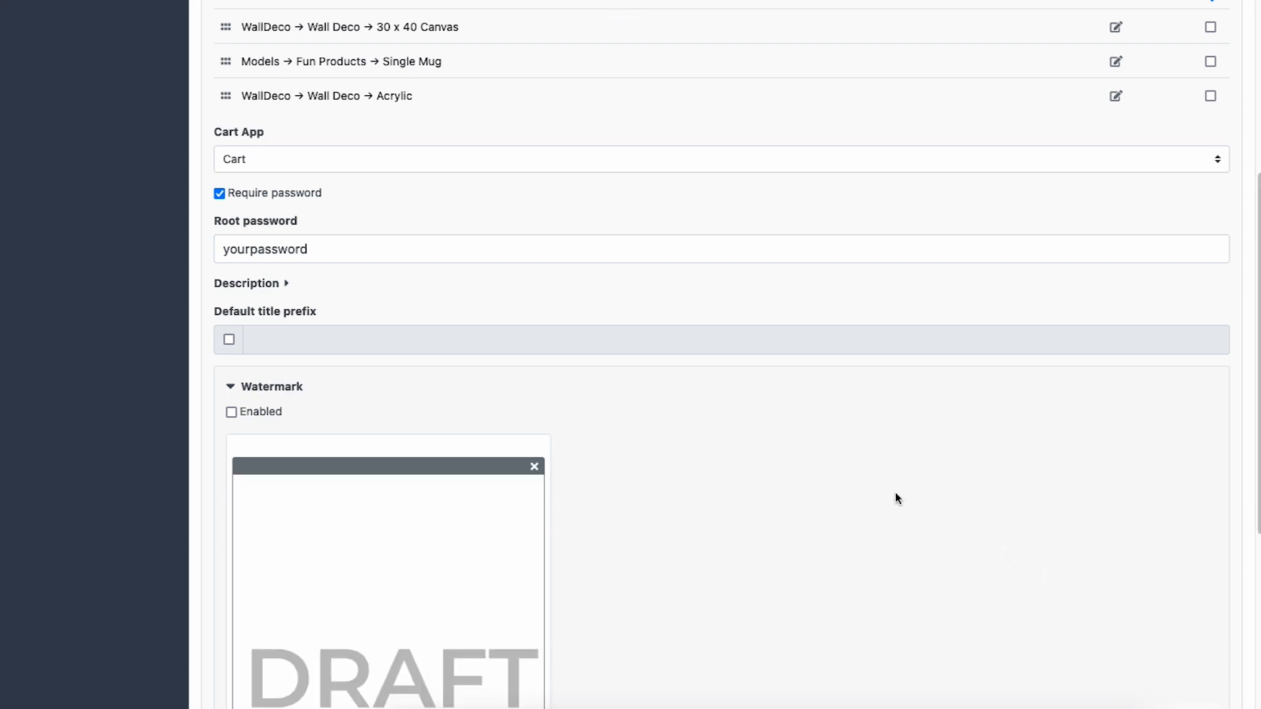
Step: Enable the watermark and save the app settings
{"action": "scroll", "coordinate": [896, 498], "scroll_direction": "down", "scroll_amount": 5}
{"action": "scroll", "coordinate": [896, 499], "scroll_direction": "down", "scroll_amount": 2}
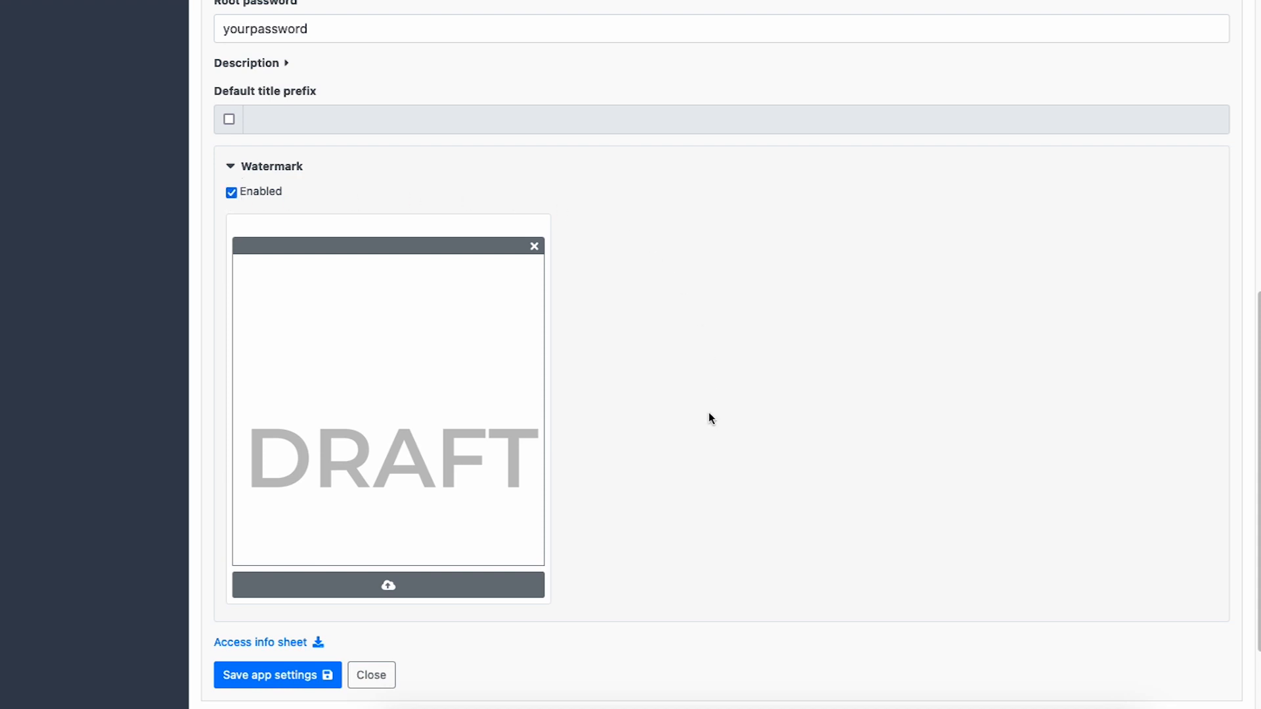
{"action": "scroll", "coordinate": [709, 405], "scroll_direction": "down", "scroll_amount": 2}
{"action": "left_click", "coordinate": [296, 638]}
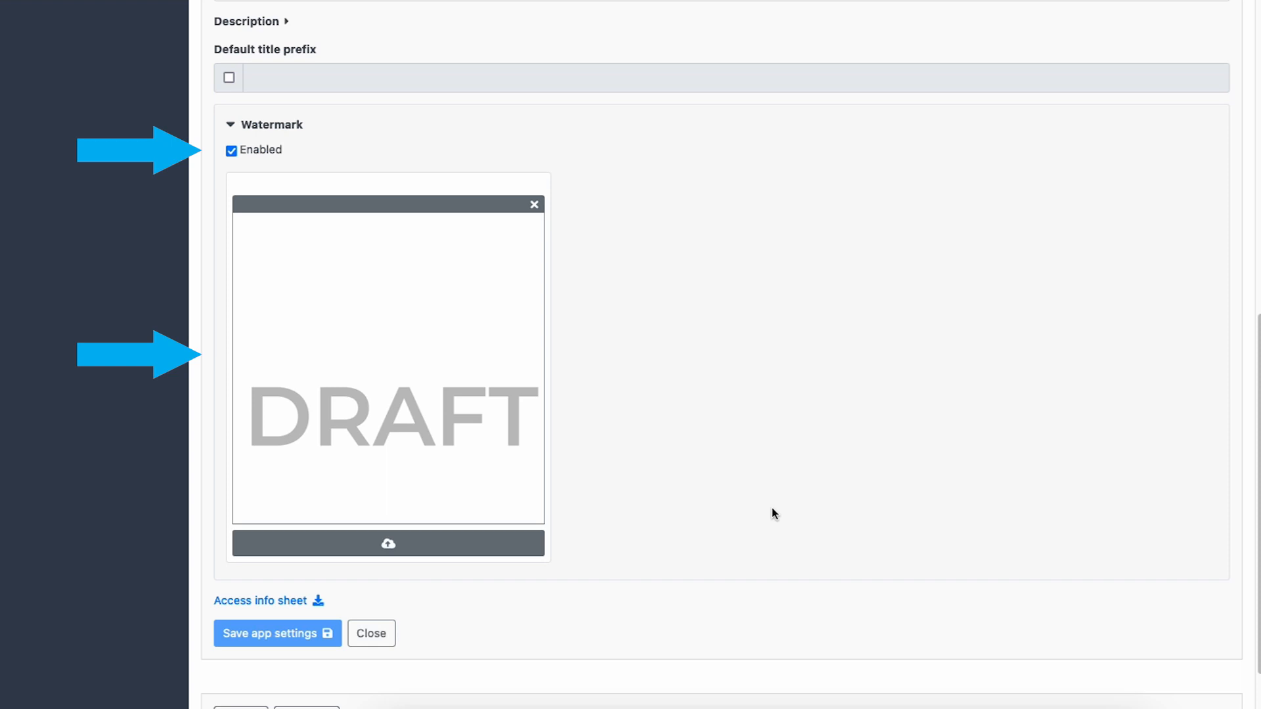
Step: Upload umbrella-2495212_1920.jpg from the abstract folder to the Abstract collection
{"action": "scroll", "coordinate": [773, 509], "scroll_direction": "up", "scroll_amount": 3}
{"action": "scroll", "coordinate": [772, 512], "scroll_direction": "up", "scroll_amount": 5}
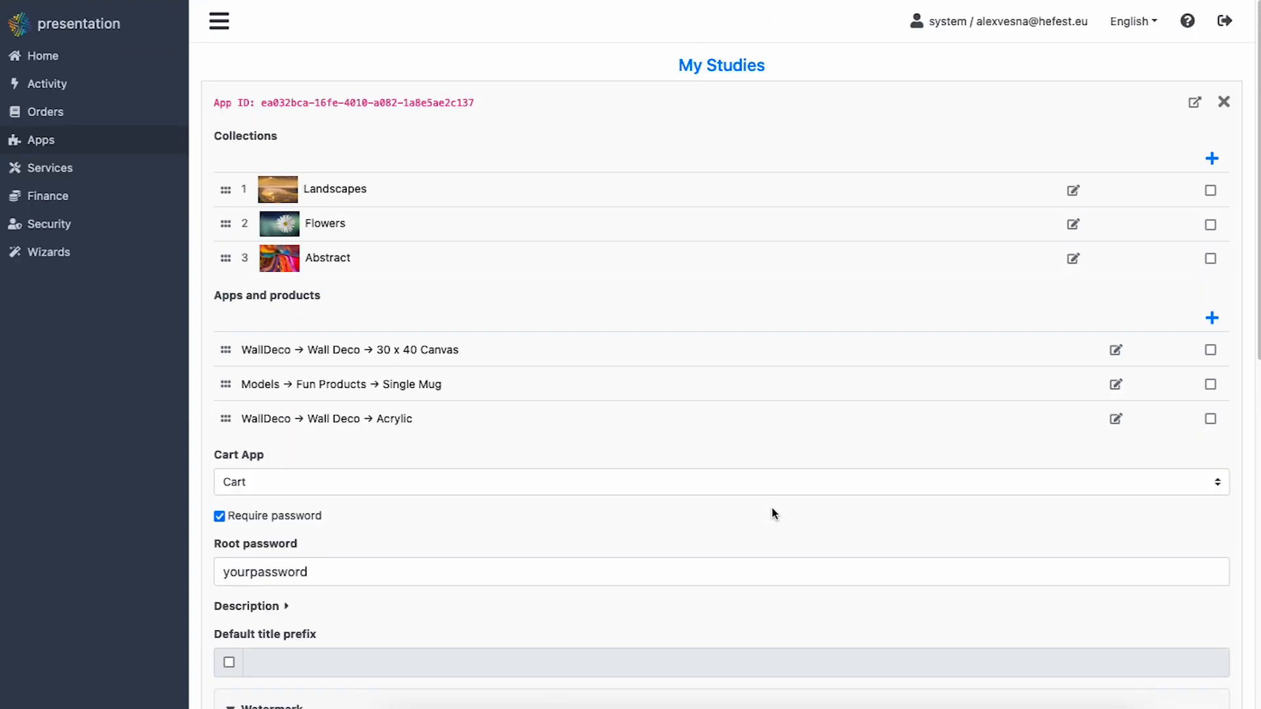
{"action": "left_click", "coordinate": [1073, 260]}
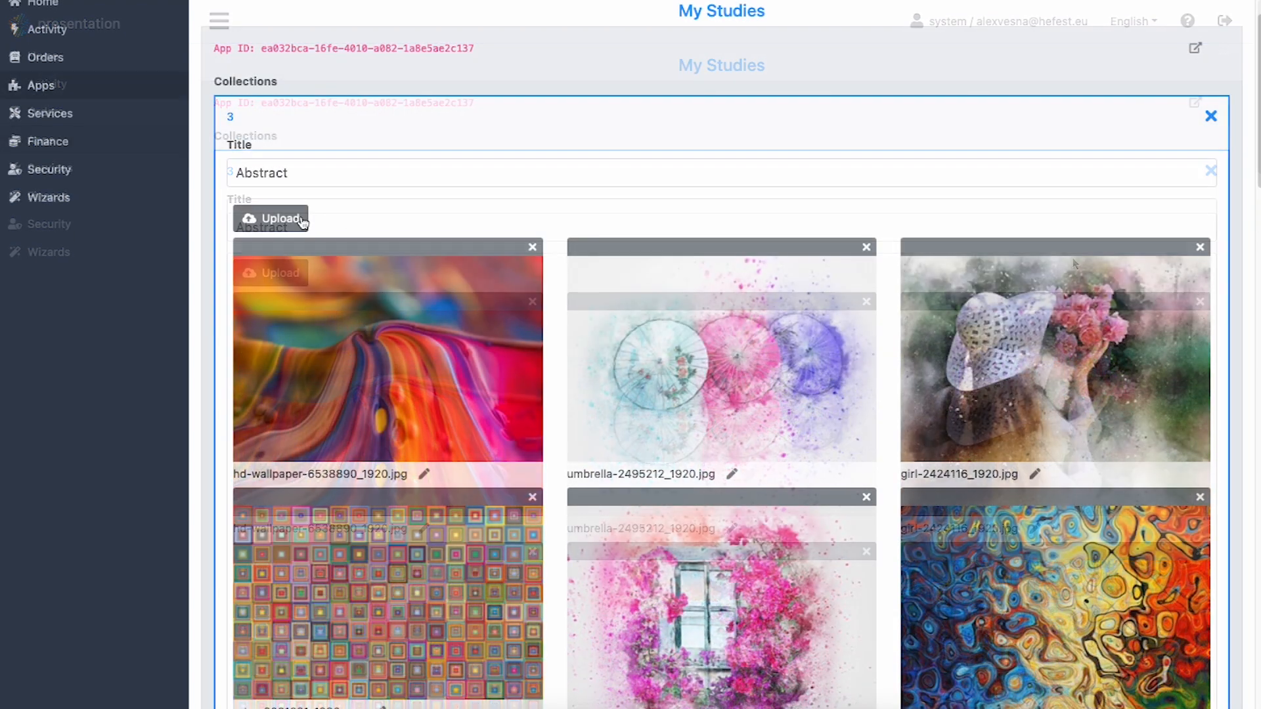
{"action": "left_click", "coordinate": [302, 220]}
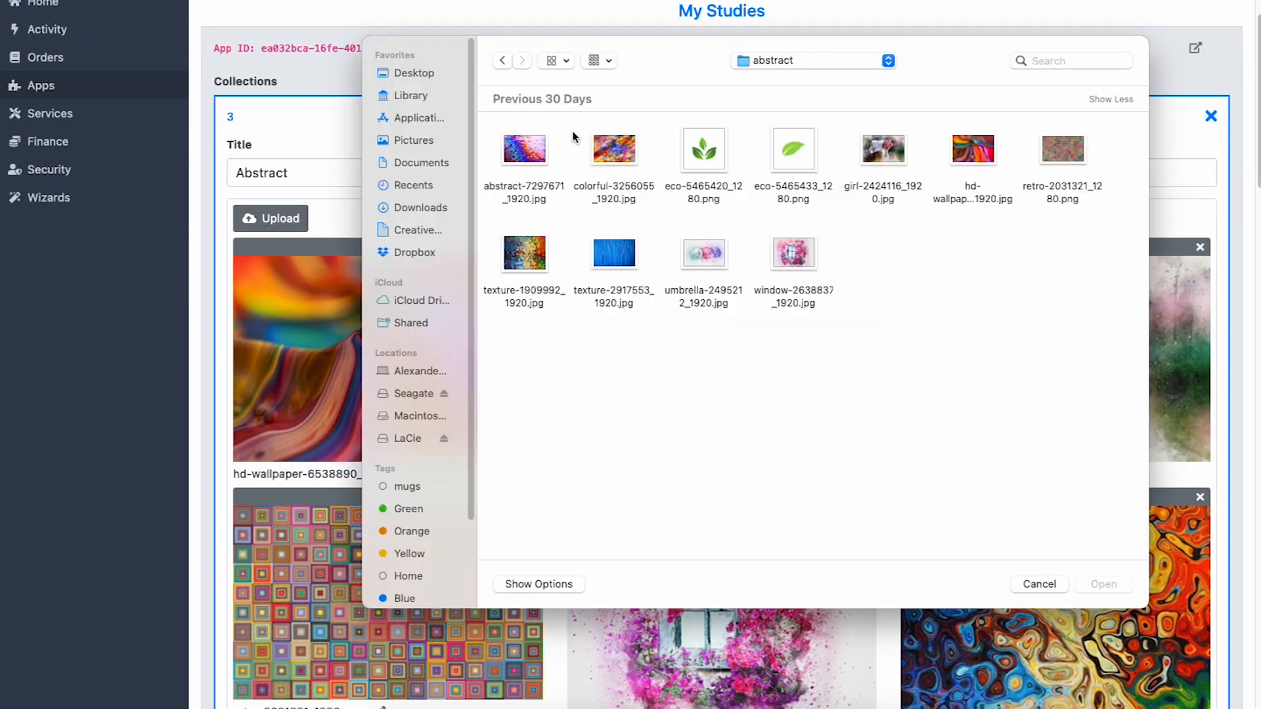
{"action": "left_click", "coordinate": [699, 256]}
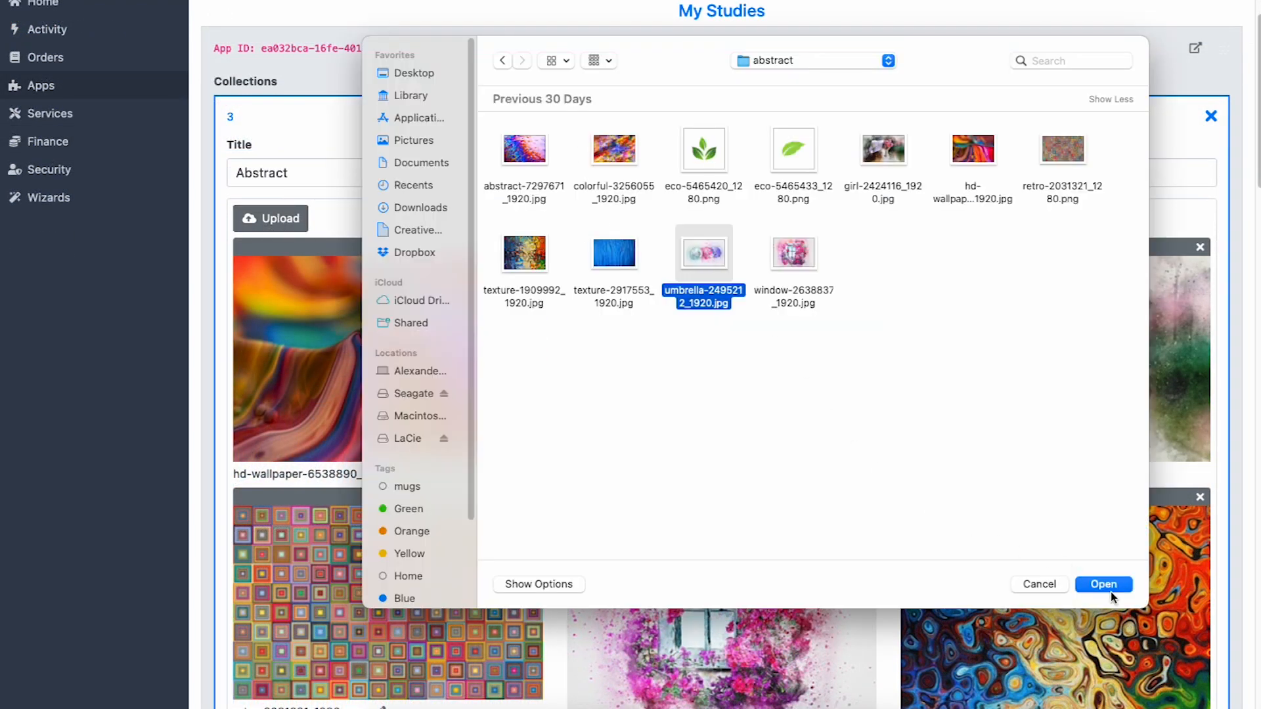
{"action": "left_click", "coordinate": [1108, 588]}
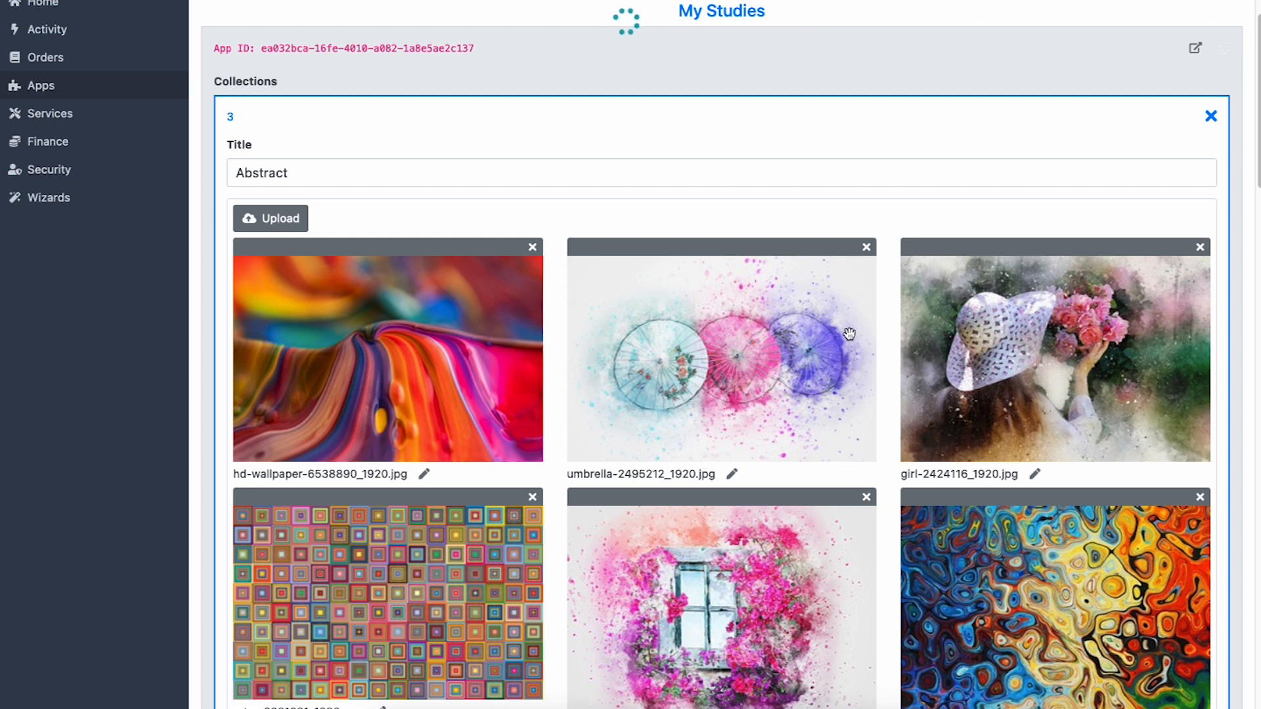
Step: Finish editing the Abstract collection and save the app settings
{"action": "scroll", "coordinate": [849, 333], "scroll_direction": "down", "scroll_amount": 3}
{"action": "scroll", "coordinate": [848, 333], "scroll_direction": "down", "scroll_amount": 15}
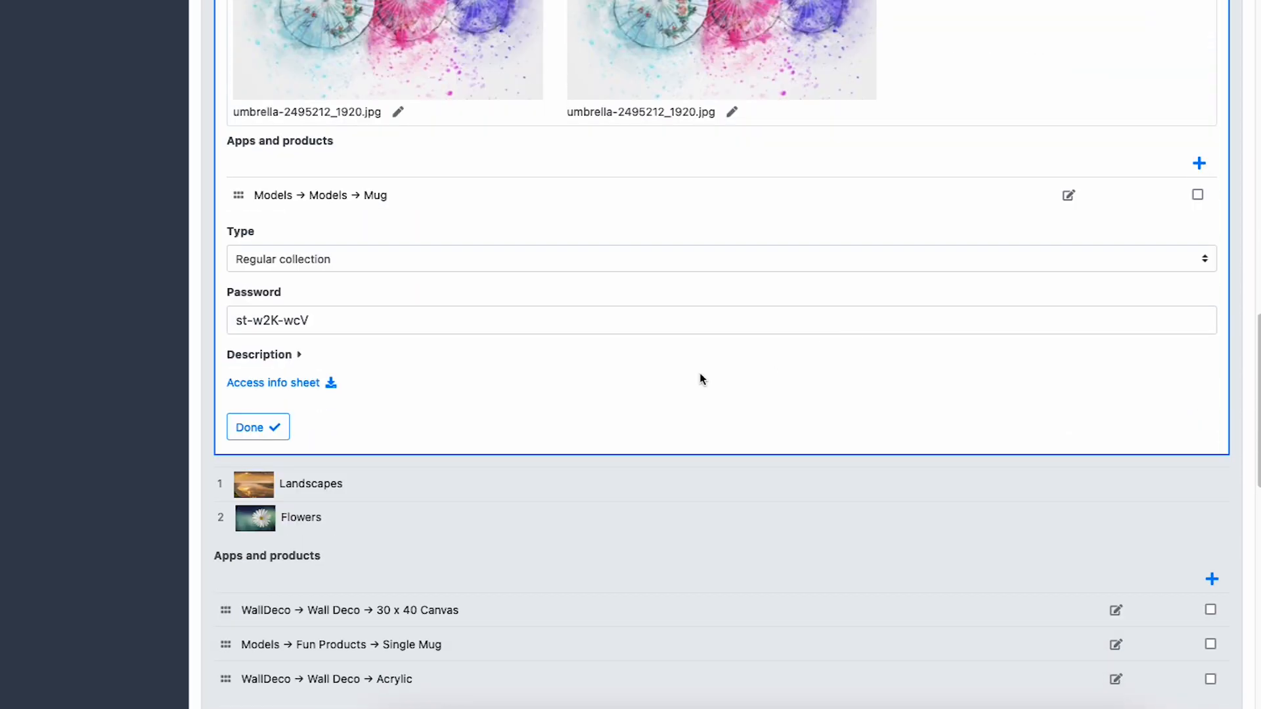
{"action": "left_click", "coordinate": [275, 426]}
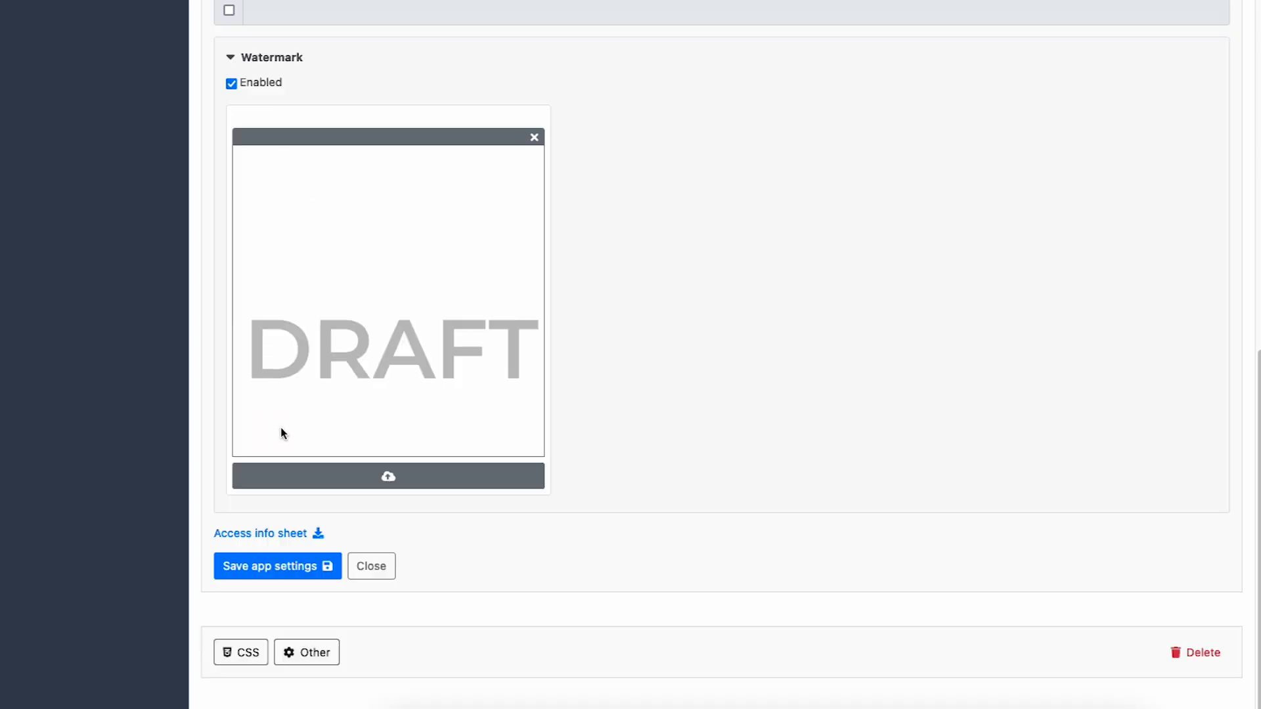
{"action": "left_click", "coordinate": [284, 566]}
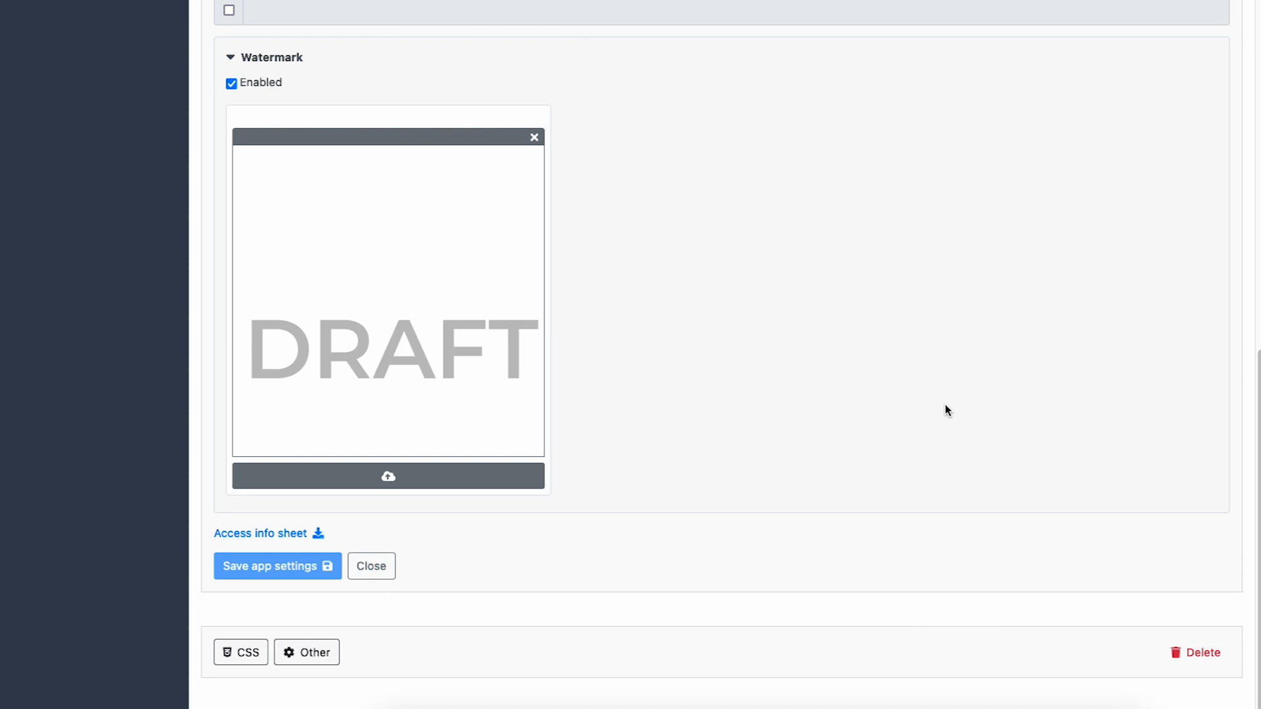
Step: Open the published app, check the last umbrella image in the Abstract collection, and reopen that collection from the overview
{"action": "scroll", "coordinate": [945, 410], "scroll_direction": "up", "scroll_amount": 15}
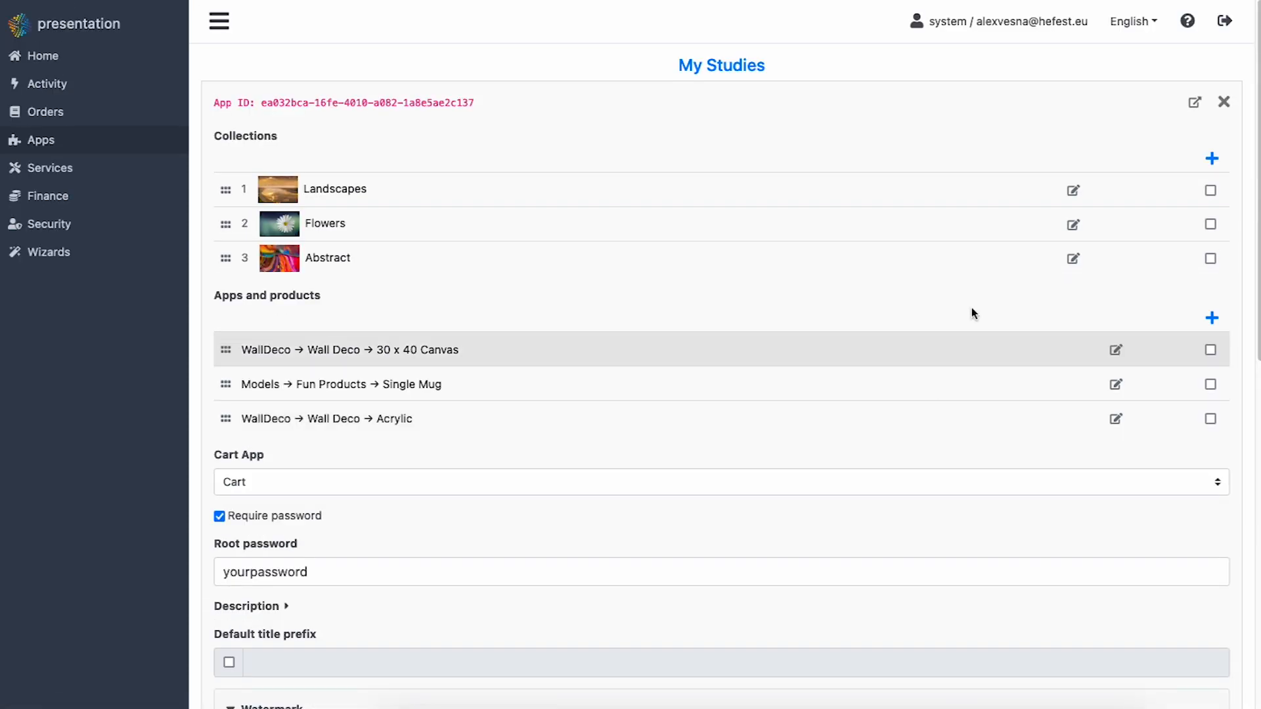
{"action": "left_click", "coordinate": [1194, 103]}
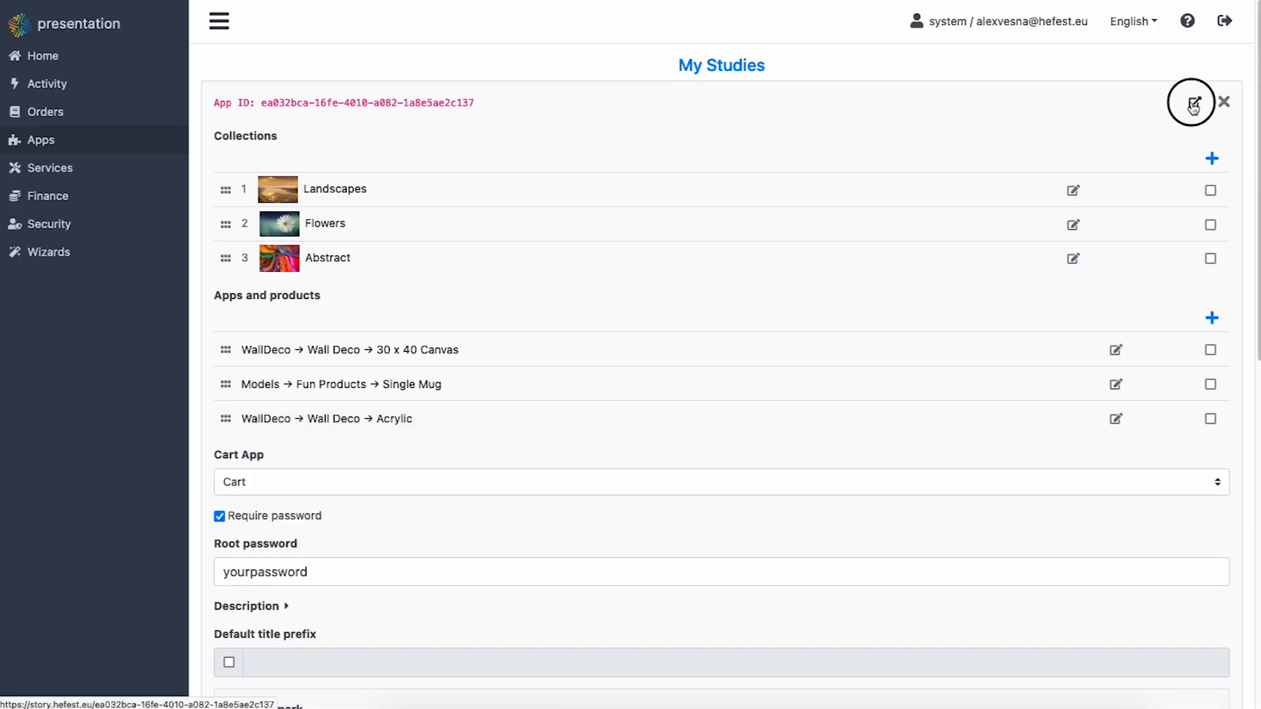
{"action": "left_click", "coordinate": [680, 139]}
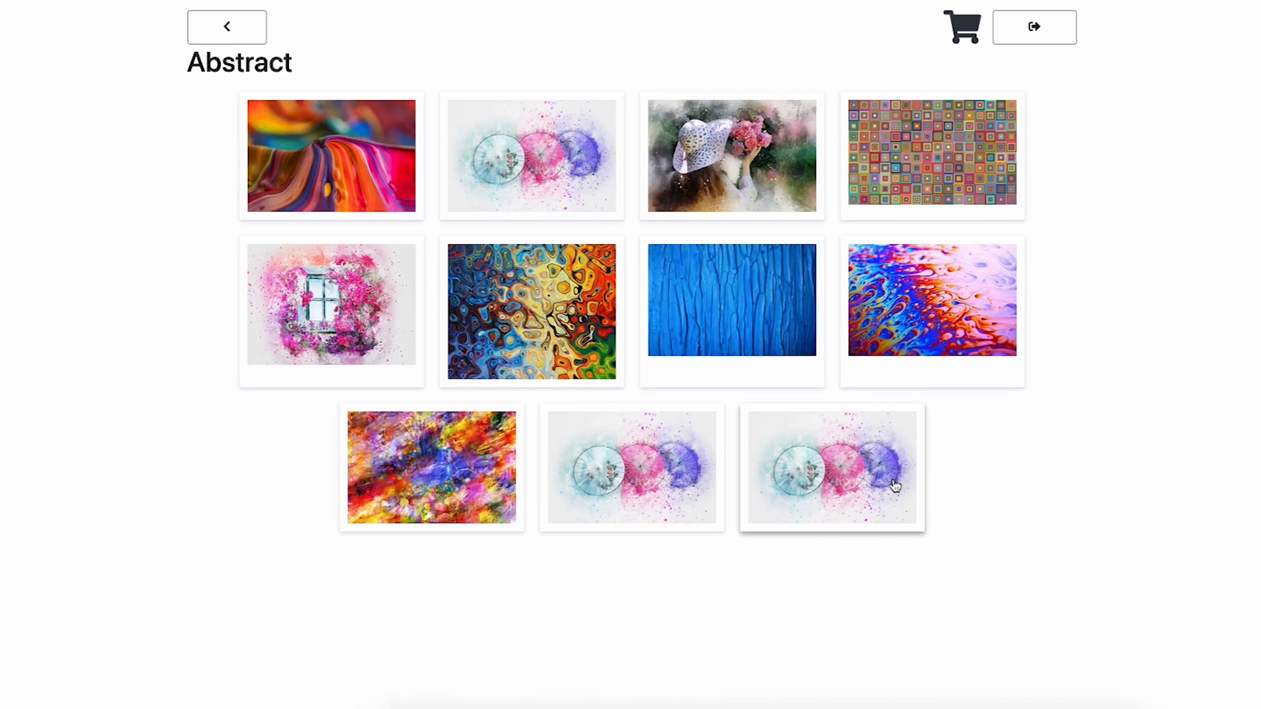
{"action": "left_click", "coordinate": [838, 466]}
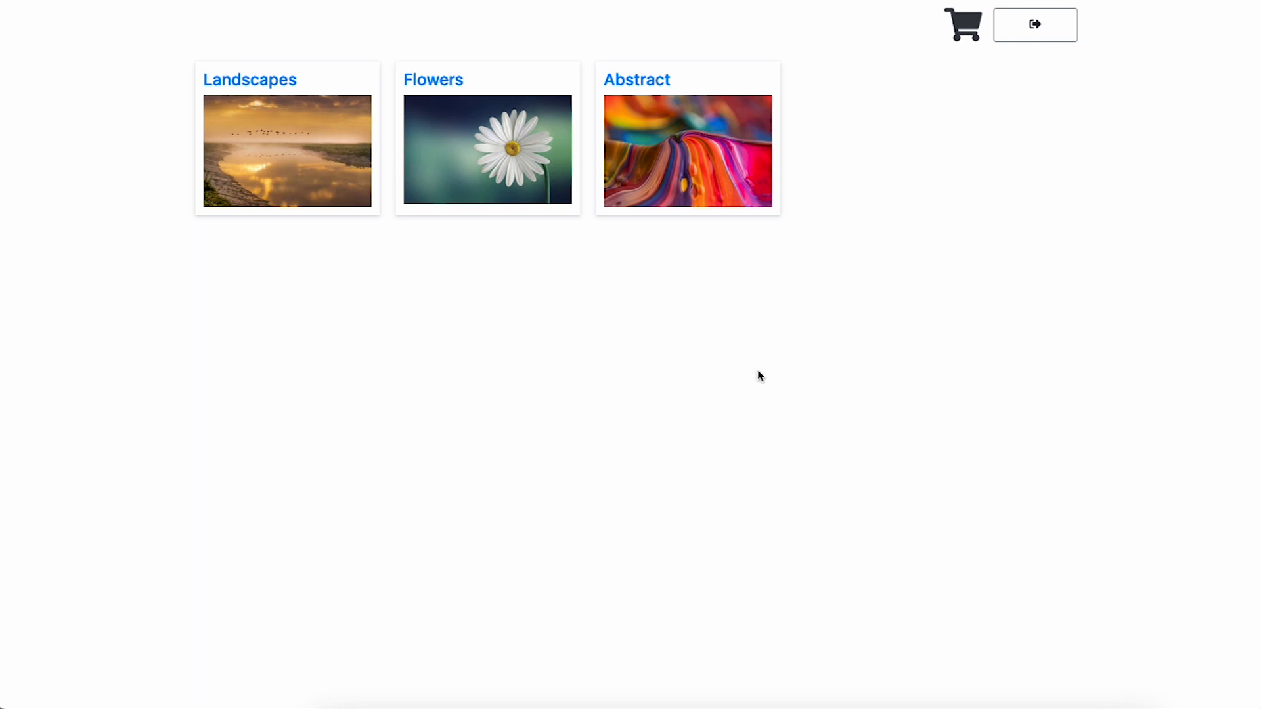
{"action": "left_click", "coordinate": [709, 165]}
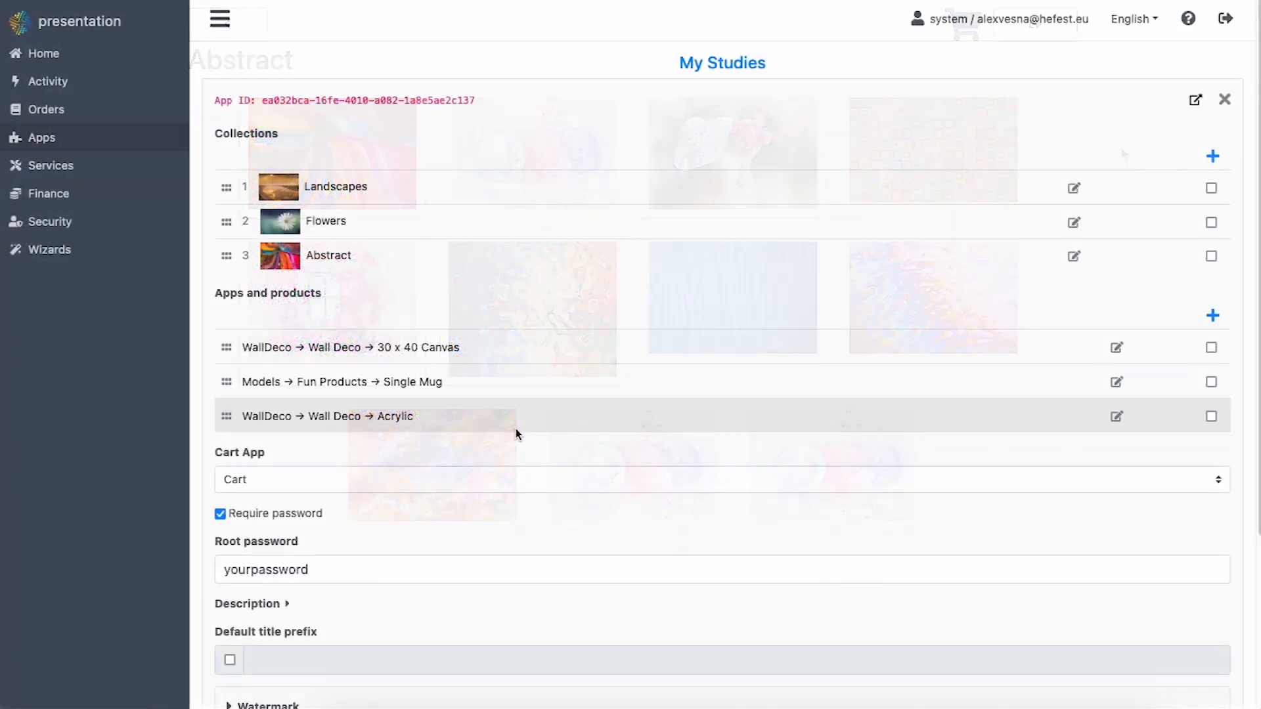
Step: Enter <h1 style="color: Blue;">Application description</h1> as the My Studies app's HTML description
{"action": "scroll", "coordinate": [516, 434], "scroll_direction": "down", "scroll_amount": 3}
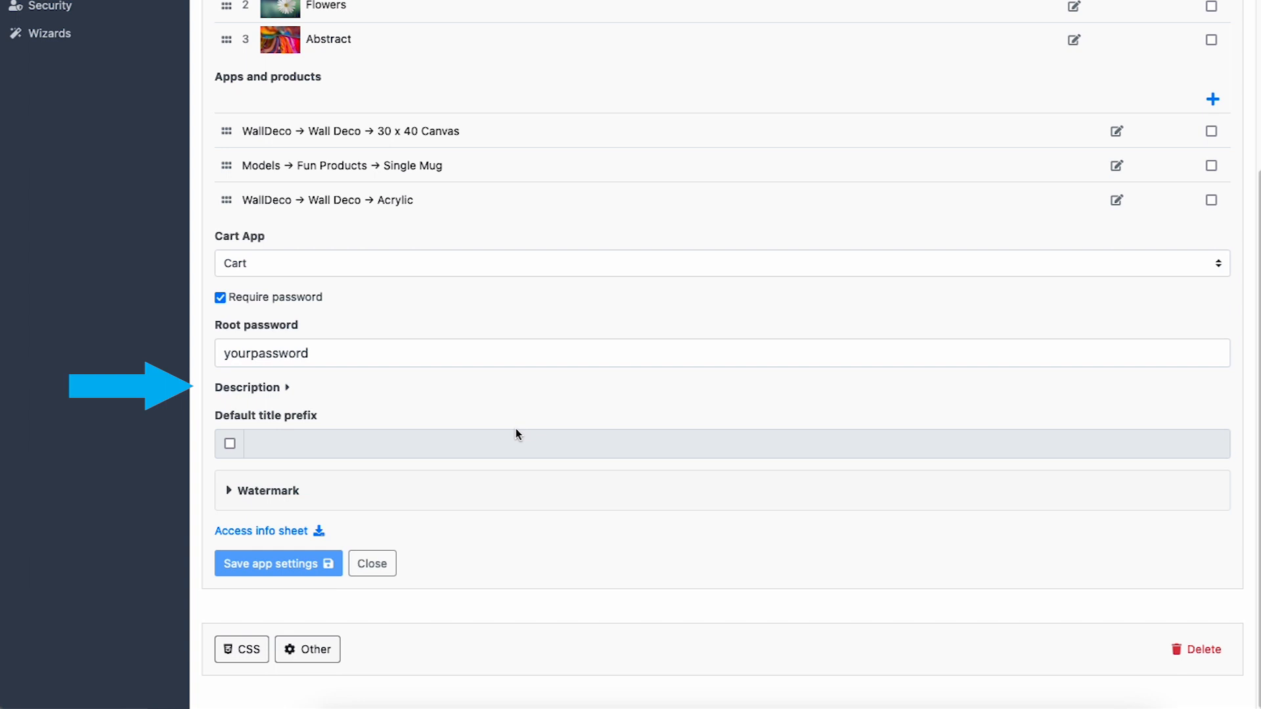
{"action": "left_click", "coordinate": [289, 392]}
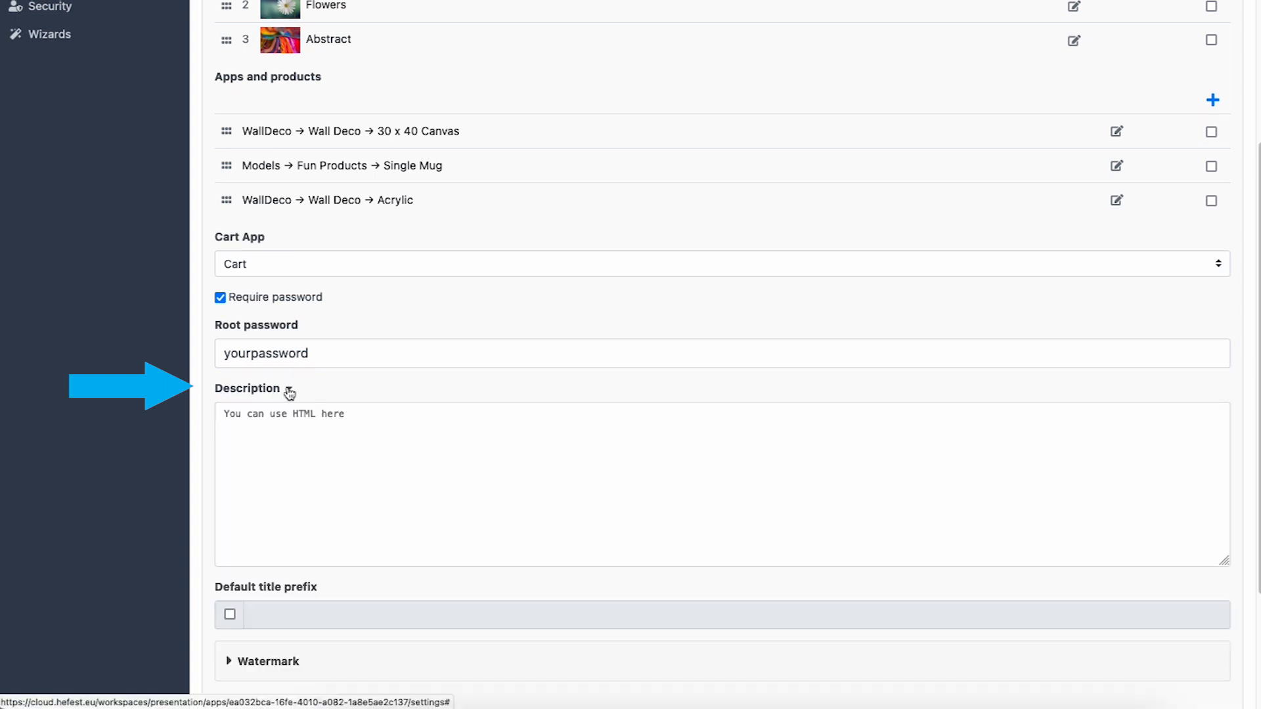
{"action": "left_click", "coordinate": [275, 421]}
{"action": "type", "text": "<h1"}
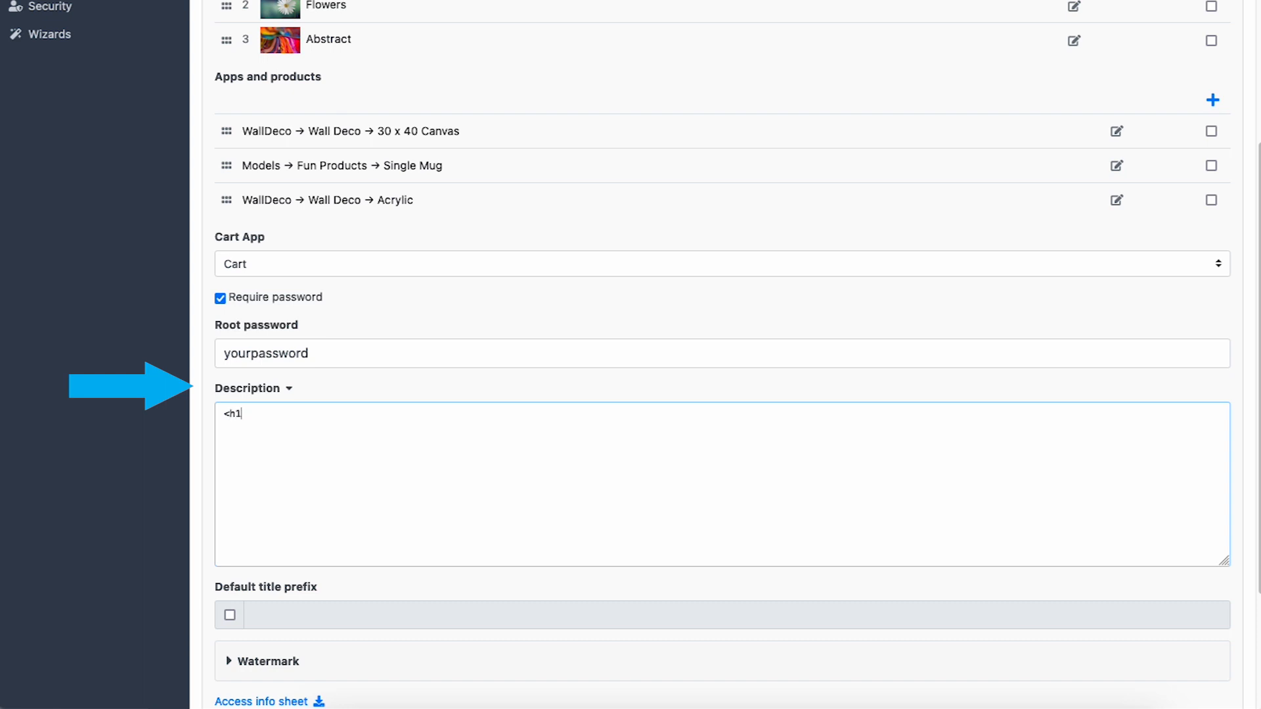
{"action": "type", "text": " s"}
{"action": "type", "text": "tyle"}
{"action": "key", "text": "BackSpace"}
{"action": "key", "text": "BackSpace"}
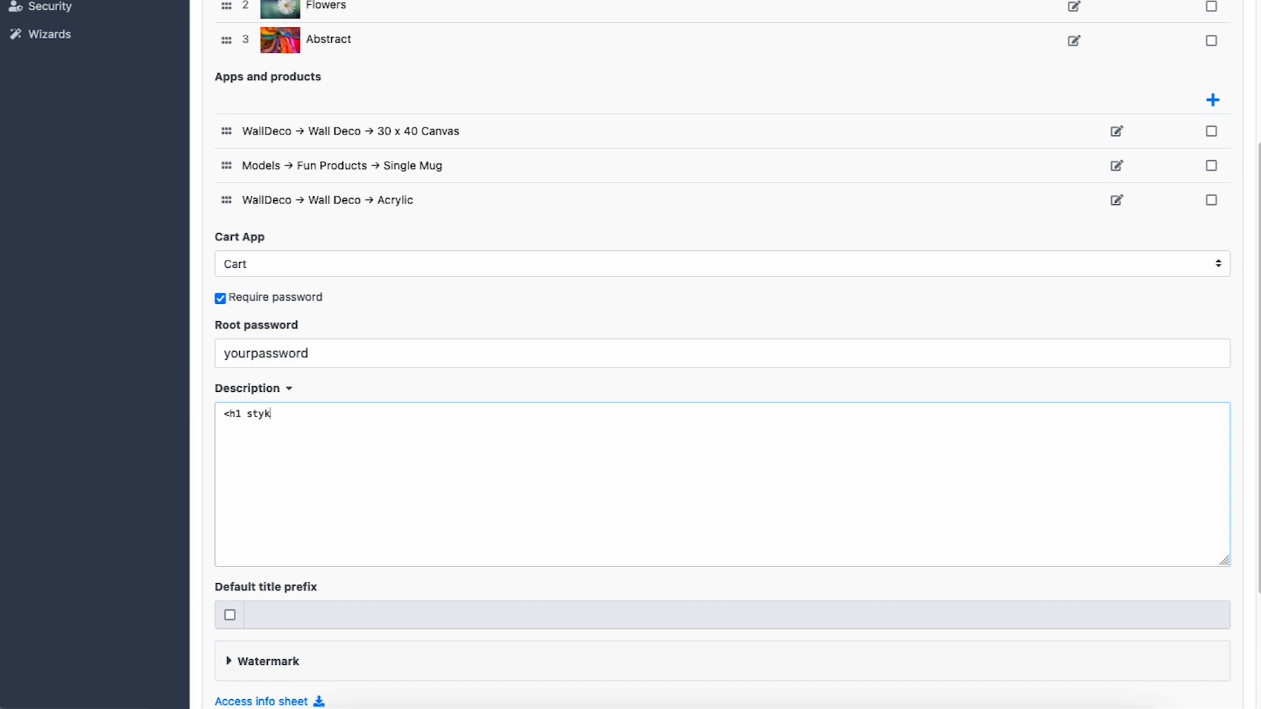
{"action": "type", "text": "le=\"color: Blue;\">Application description</h1>"}
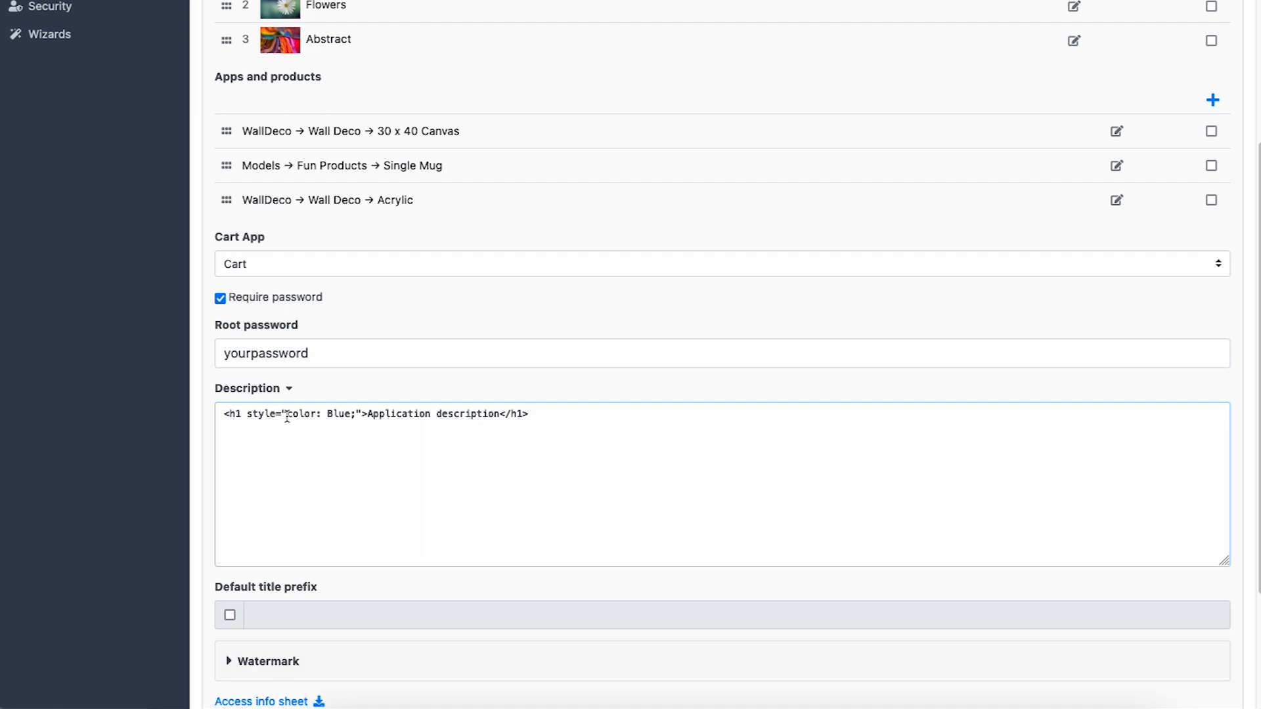
{"action": "left_click", "coordinate": [286, 388]}
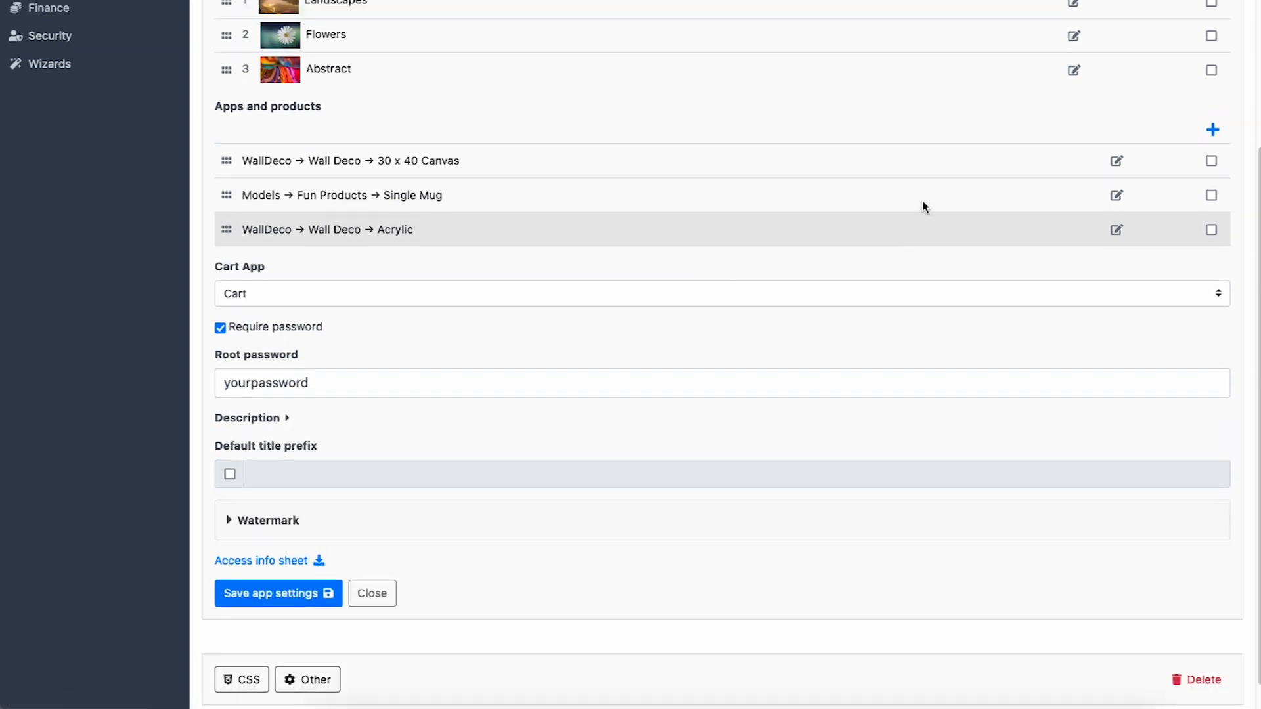
Step: Give the Abstract collection the description <h3 style="color: Green;">The collection description</h3> and save the app settings
{"action": "left_click", "coordinate": [1074, 71]}
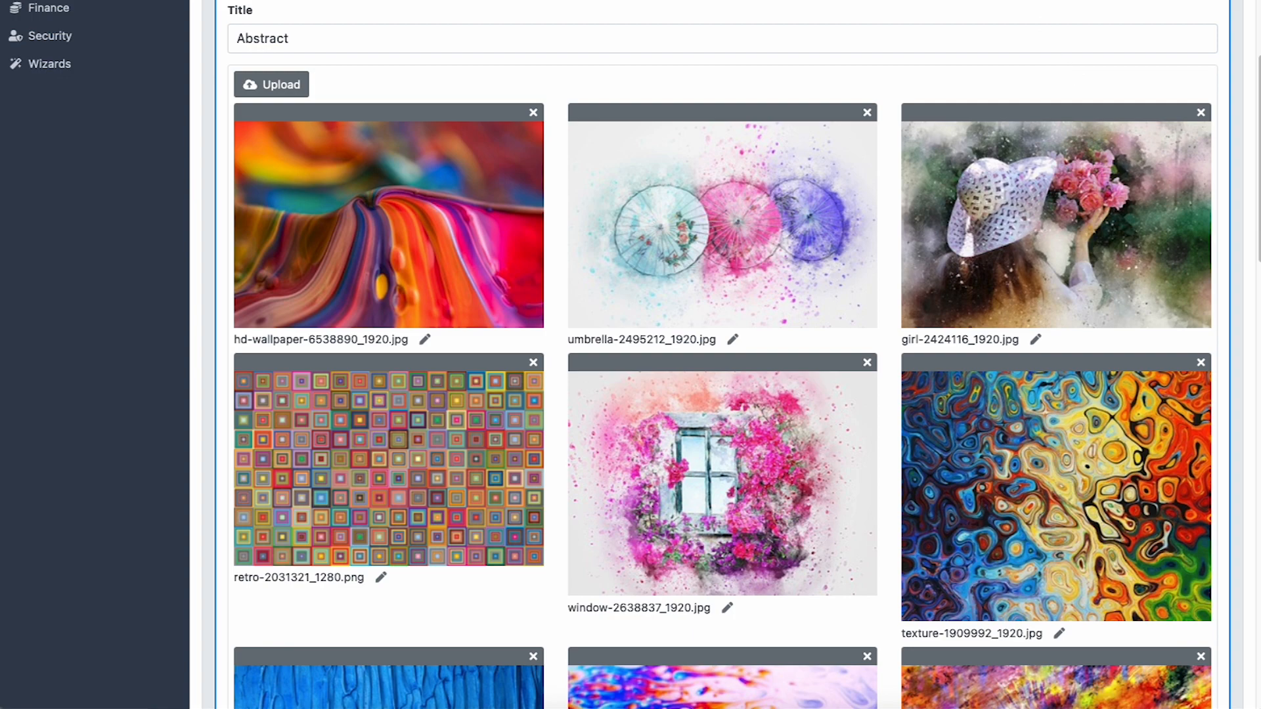
{"action": "scroll", "coordinate": [671, 618], "scroll_direction": "down", "scroll_amount": 10}
{"action": "left_click", "coordinate": [301, 532]}
{"action": "type", "text": "<"}
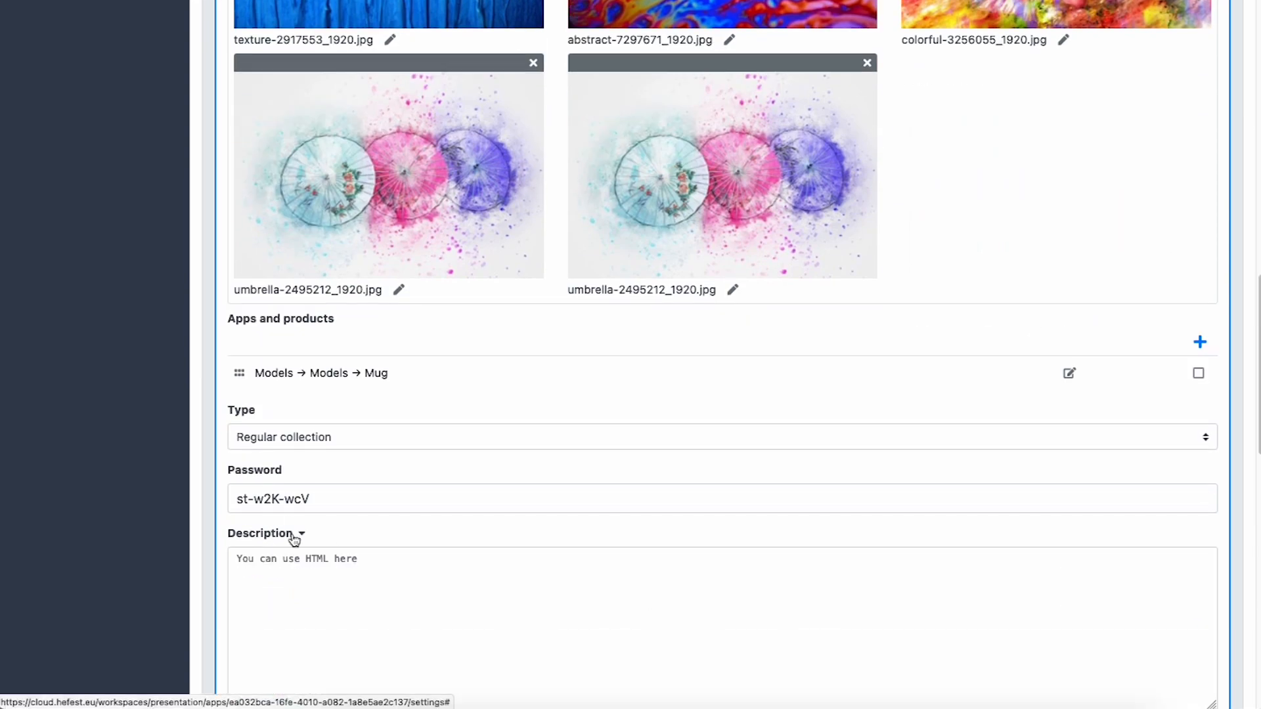
{"action": "type", "text": "h3 style=\"color: Green"}
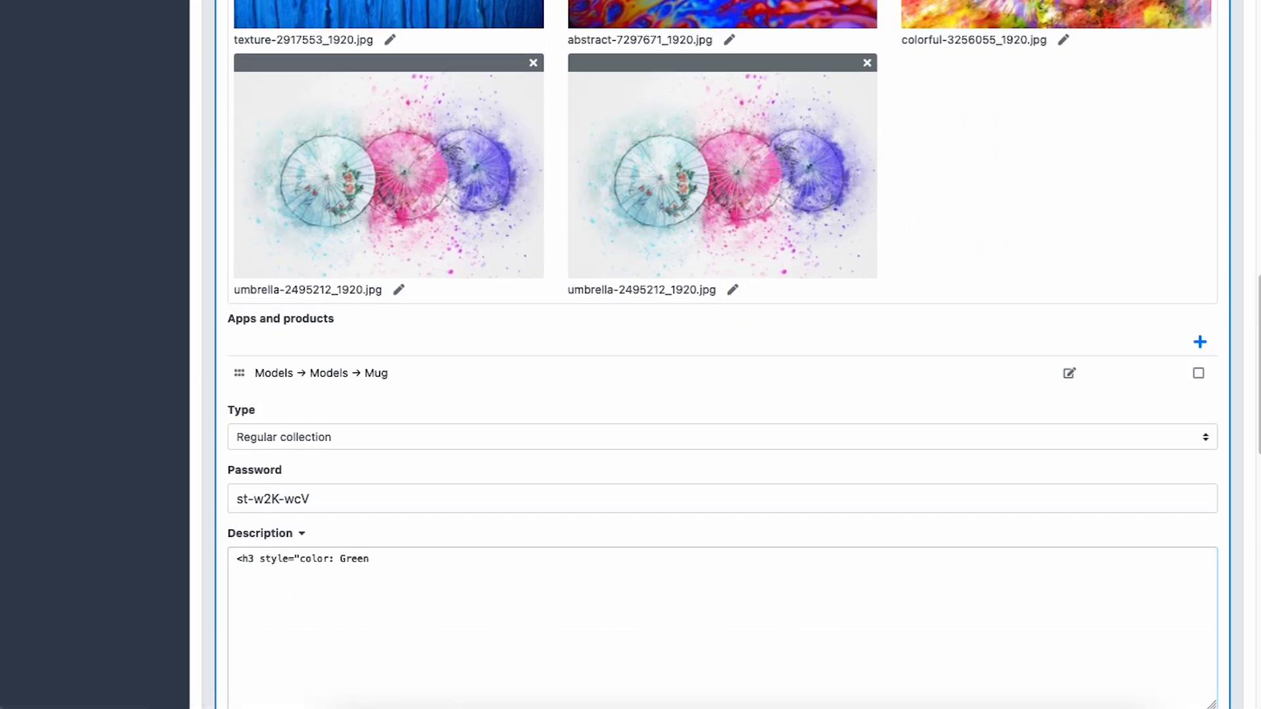
{"action": "type", "text": ";\">The collection description</h3>"}
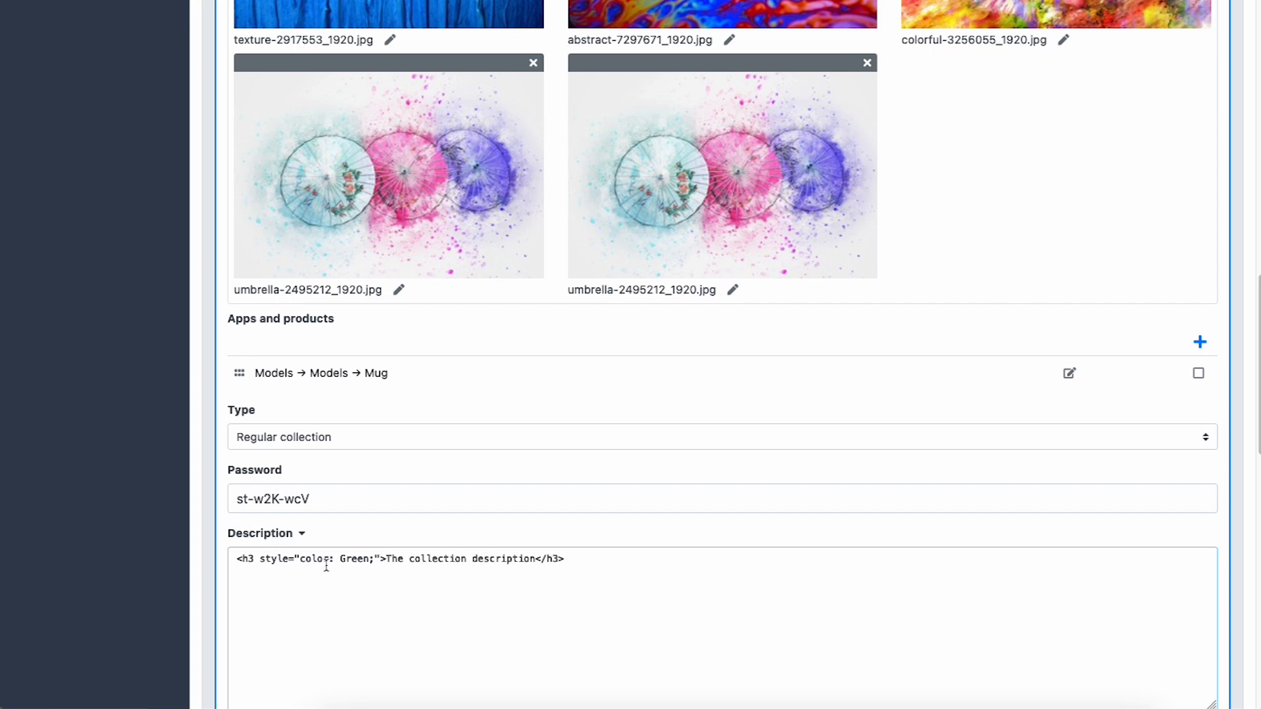
{"action": "scroll", "coordinate": [417, 396], "scroll_direction": "down", "scroll_amount": 5}
{"action": "left_click", "coordinate": [271, 426]}
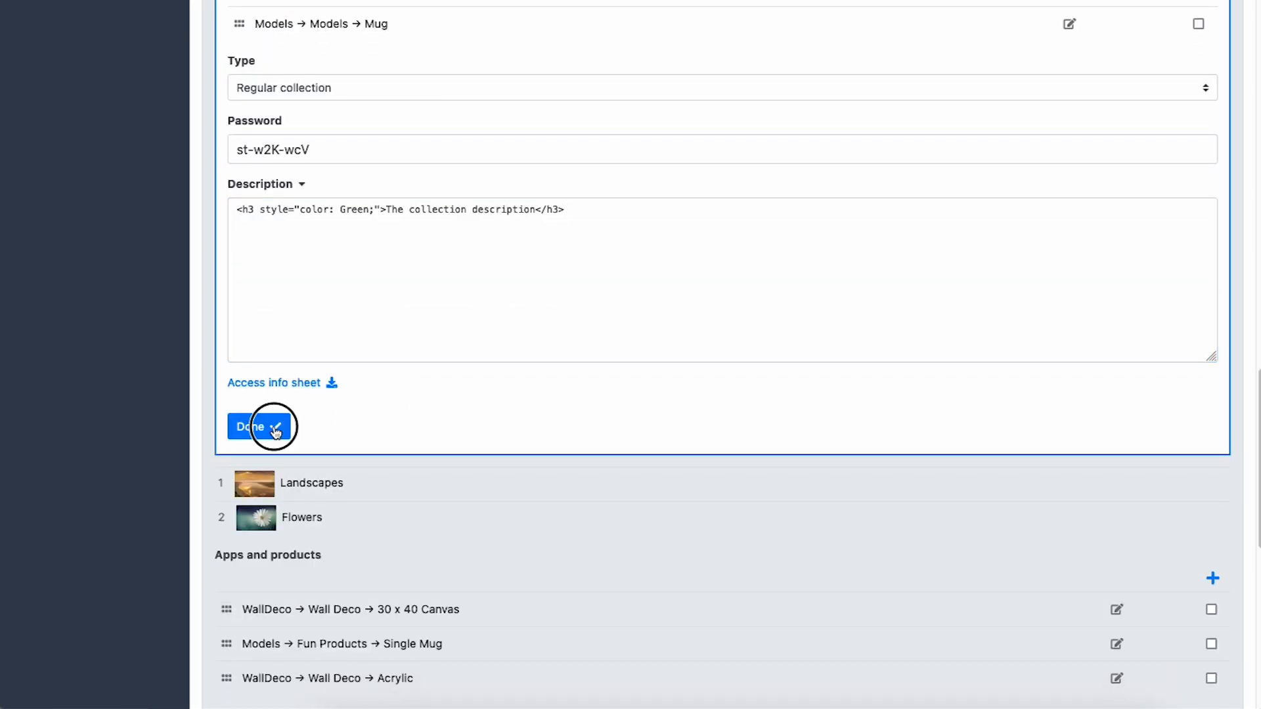
{"action": "left_click", "coordinate": [299, 565]}
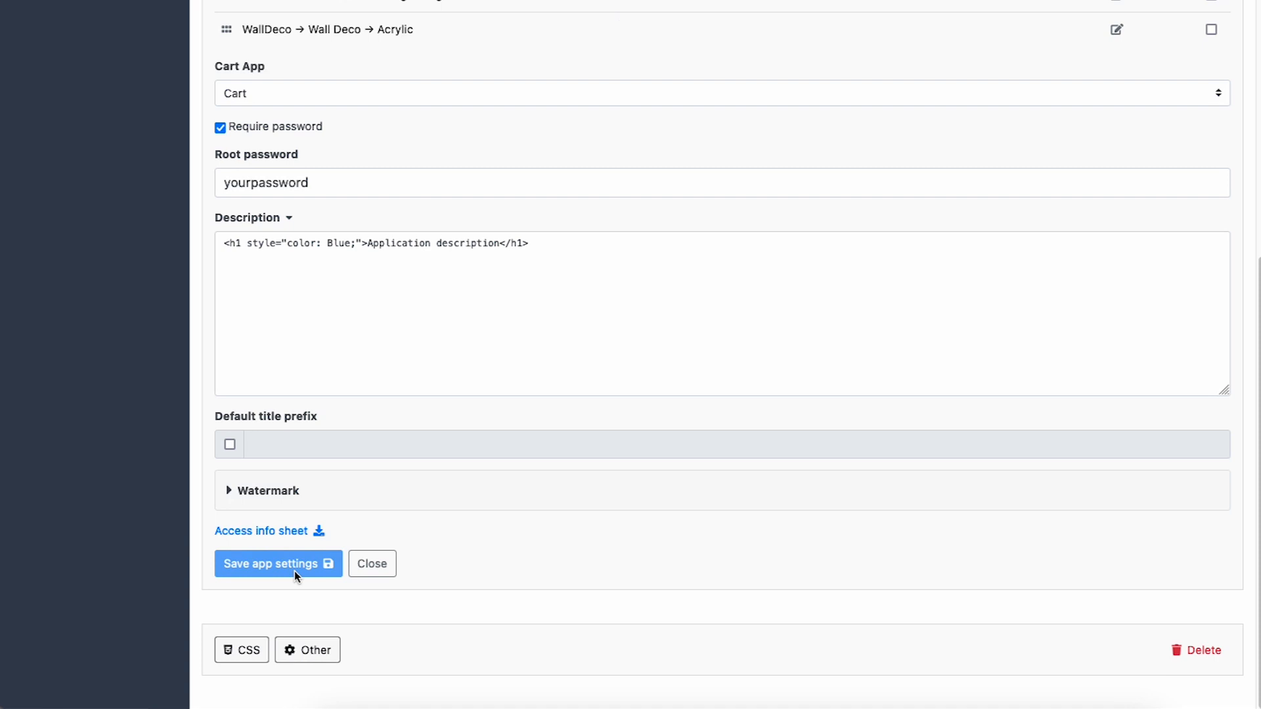
Step: Open the published app and check the descriptions on the overview and in the Abstract collection
{"action": "scroll", "coordinate": [1059, 192], "scroll_direction": "up", "scroll_amount": 6}
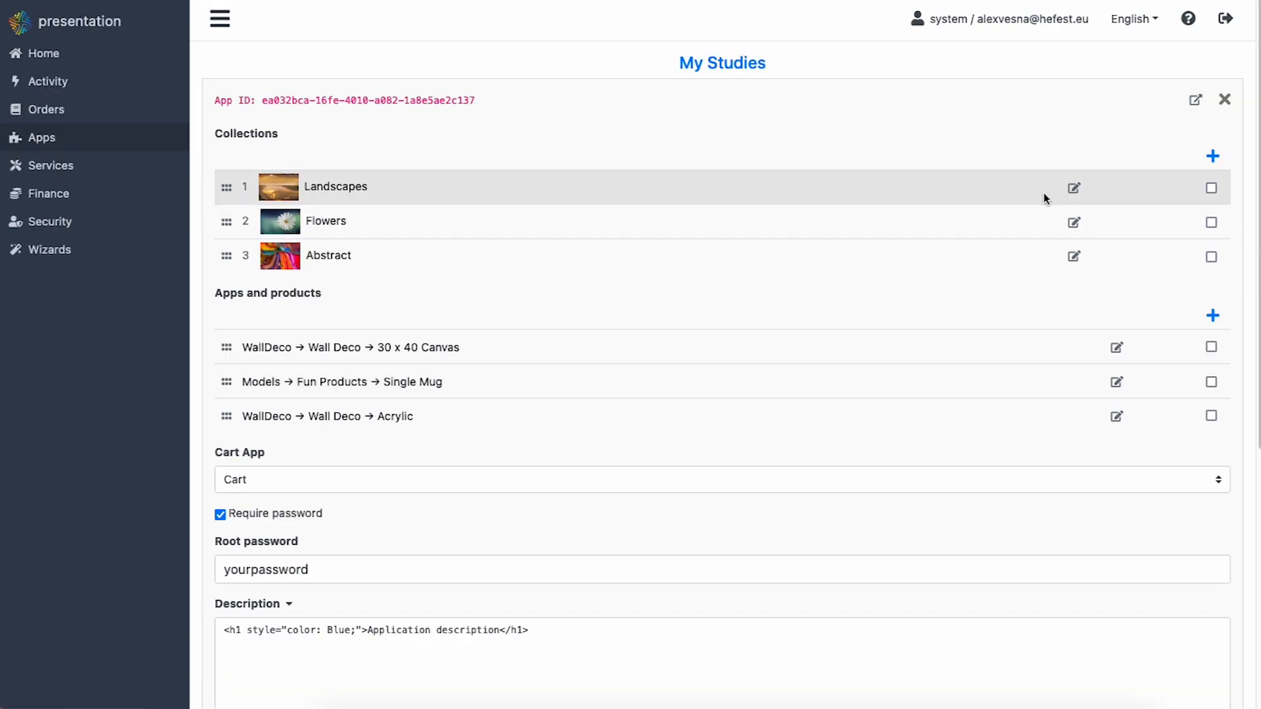
{"action": "left_click", "coordinate": [1195, 100]}
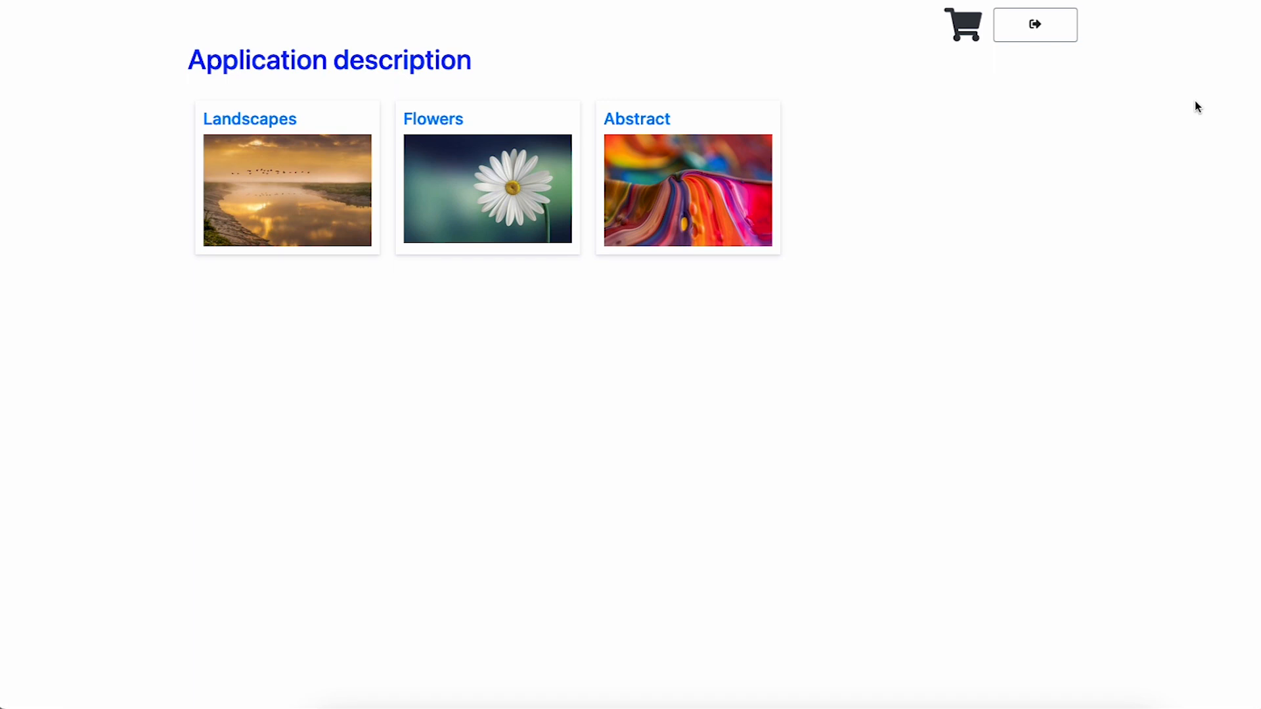
{"action": "left_click", "coordinate": [706, 191]}
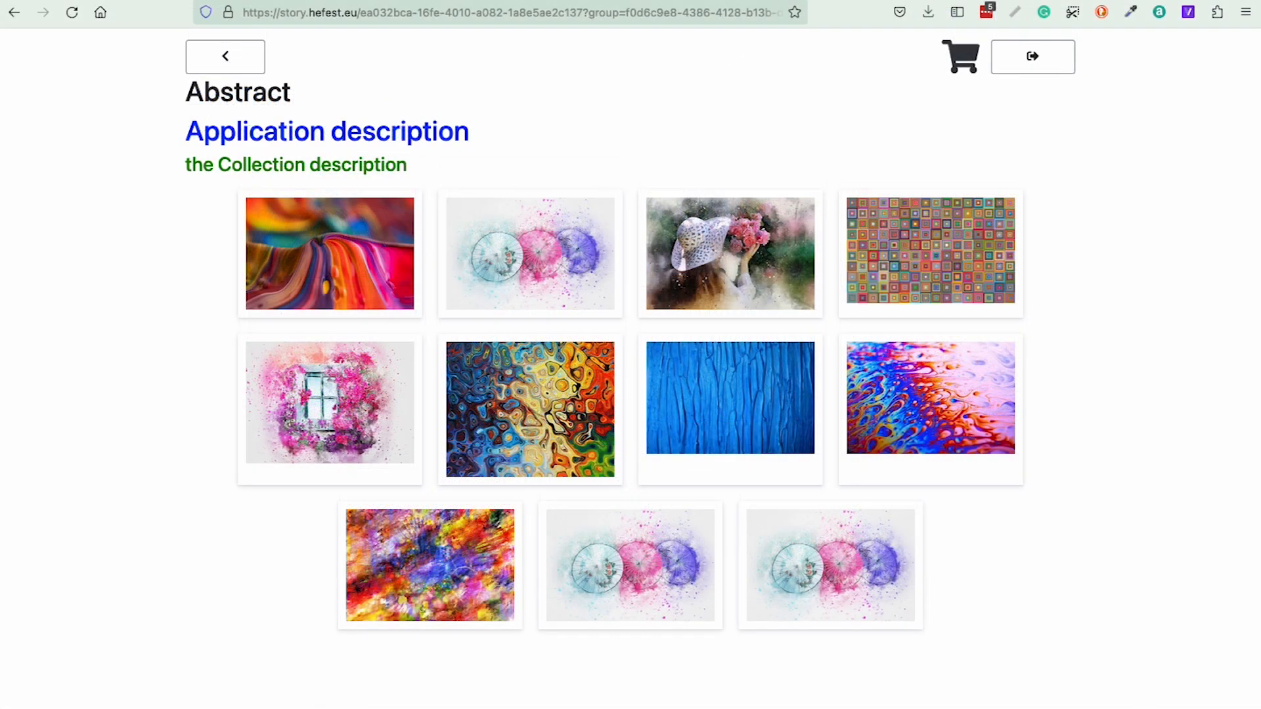
{"action": "left_click", "coordinate": [209, 57]}
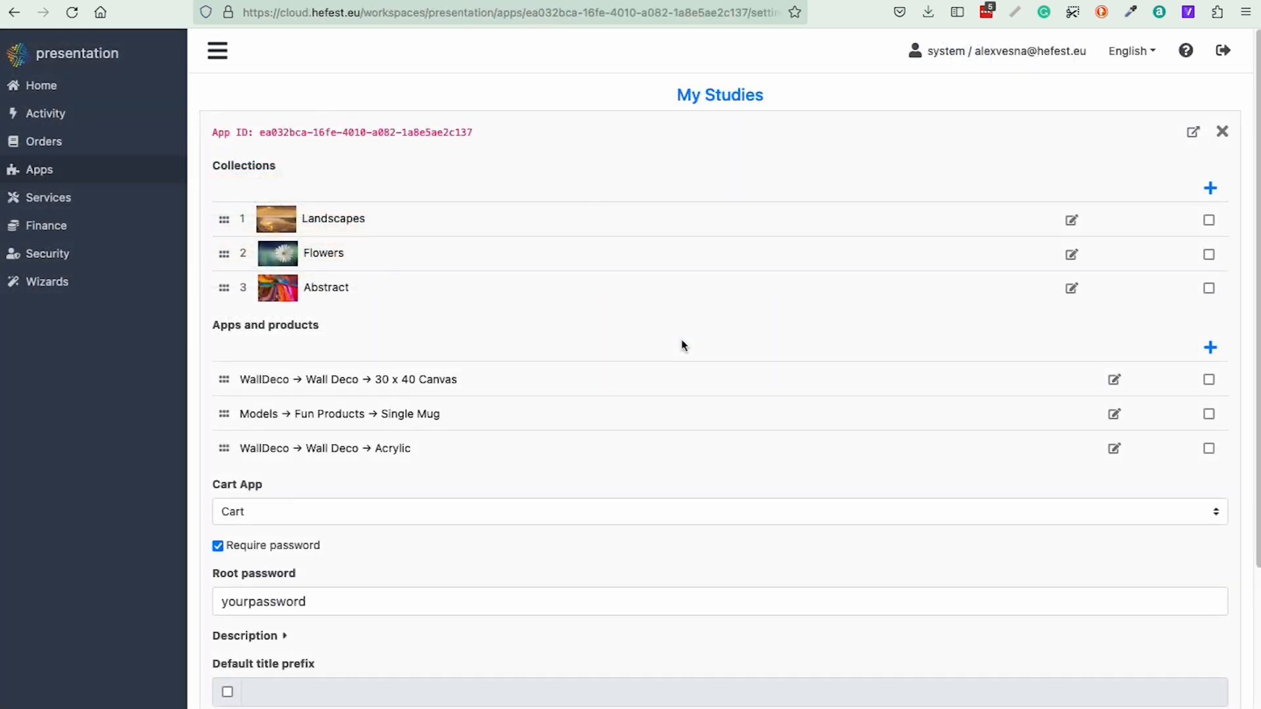
Step: Enable a custom URL name for the app, set it to mystudies, and save the app settings
{"action": "scroll", "coordinate": [681, 345], "scroll_direction": "down", "scroll_amount": 3}
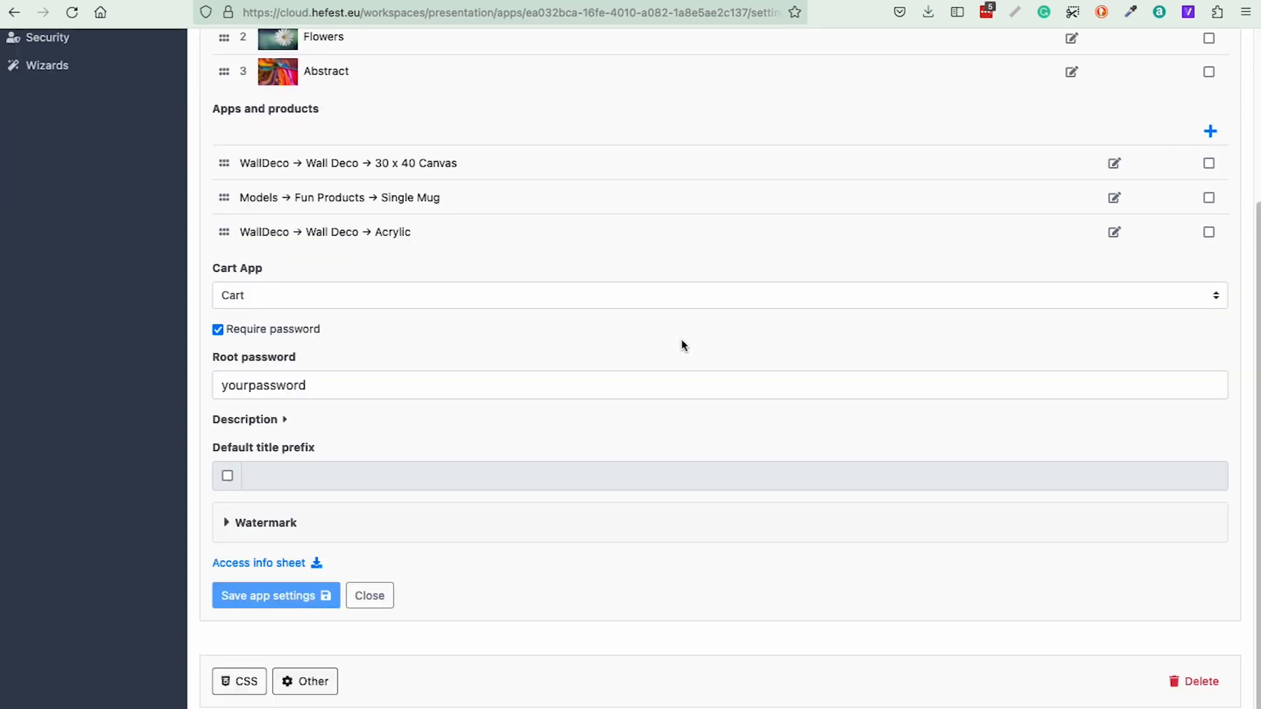
{"action": "left_click", "coordinate": [306, 681]}
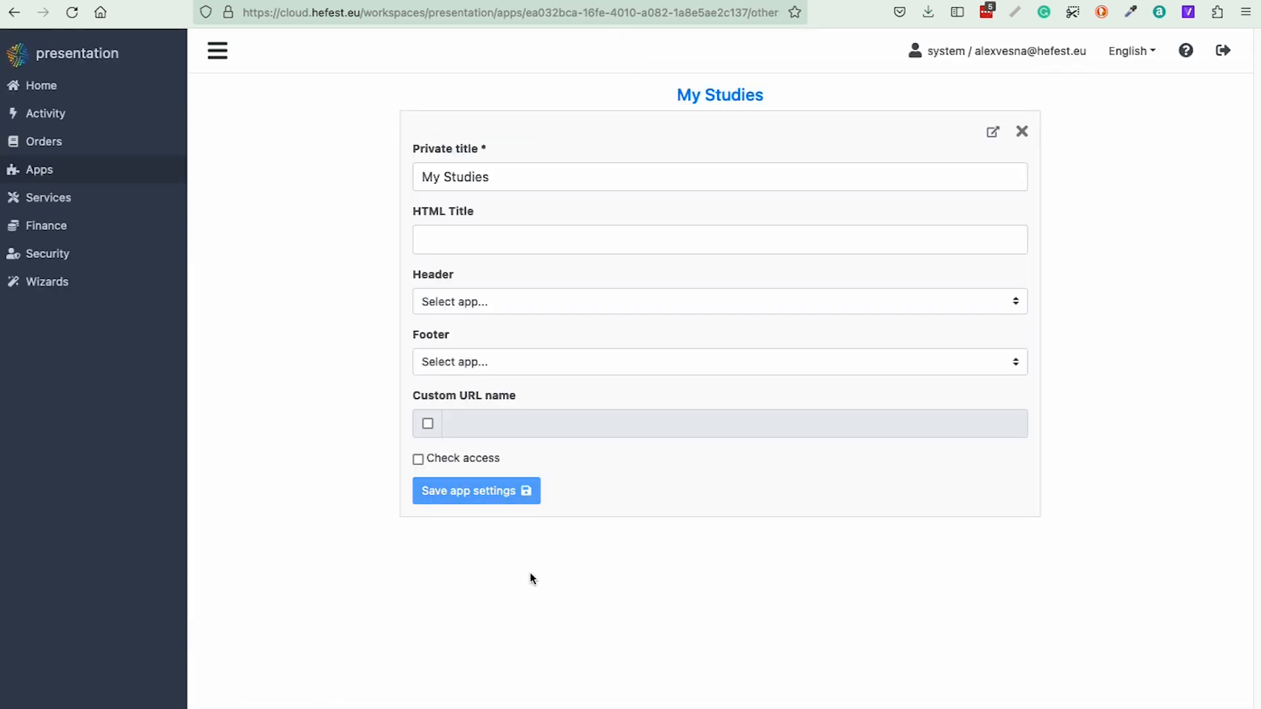
{"action": "left_click", "coordinate": [428, 424]}
{"action": "type", "text": "myst"}
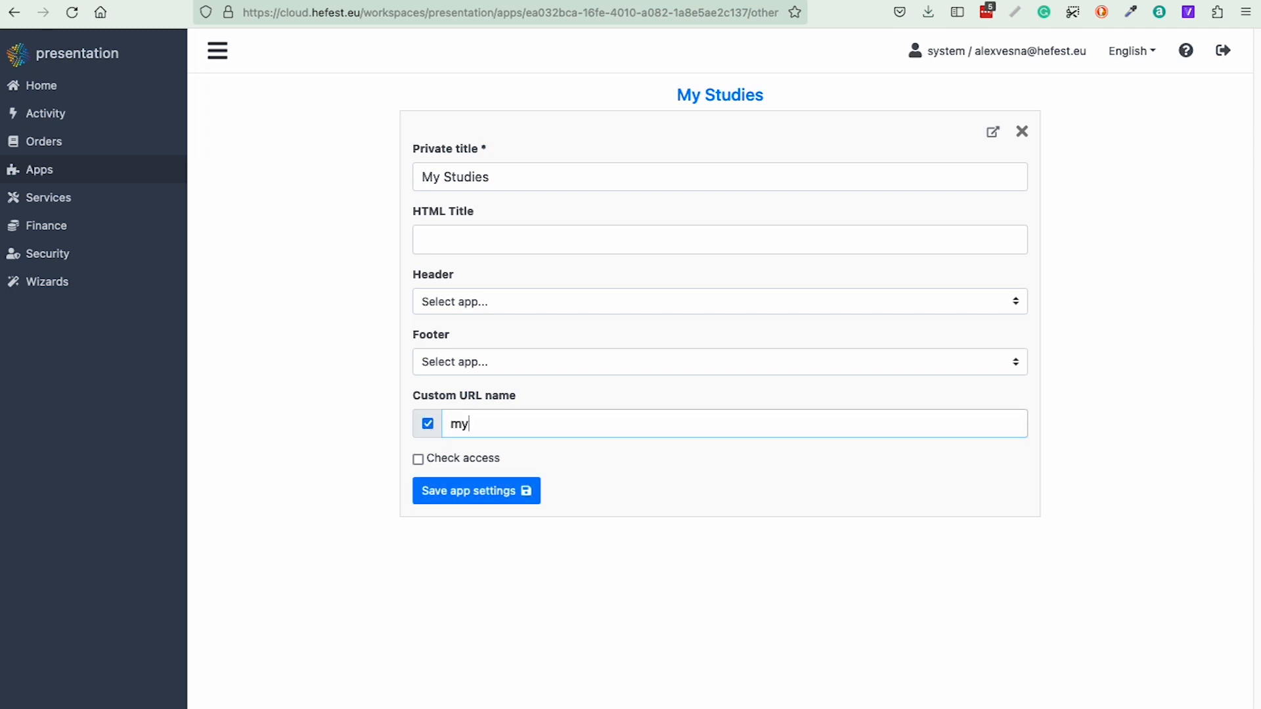
{"action": "type", "text": "udies"}
{"action": "left_click", "coordinate": [455, 493]}
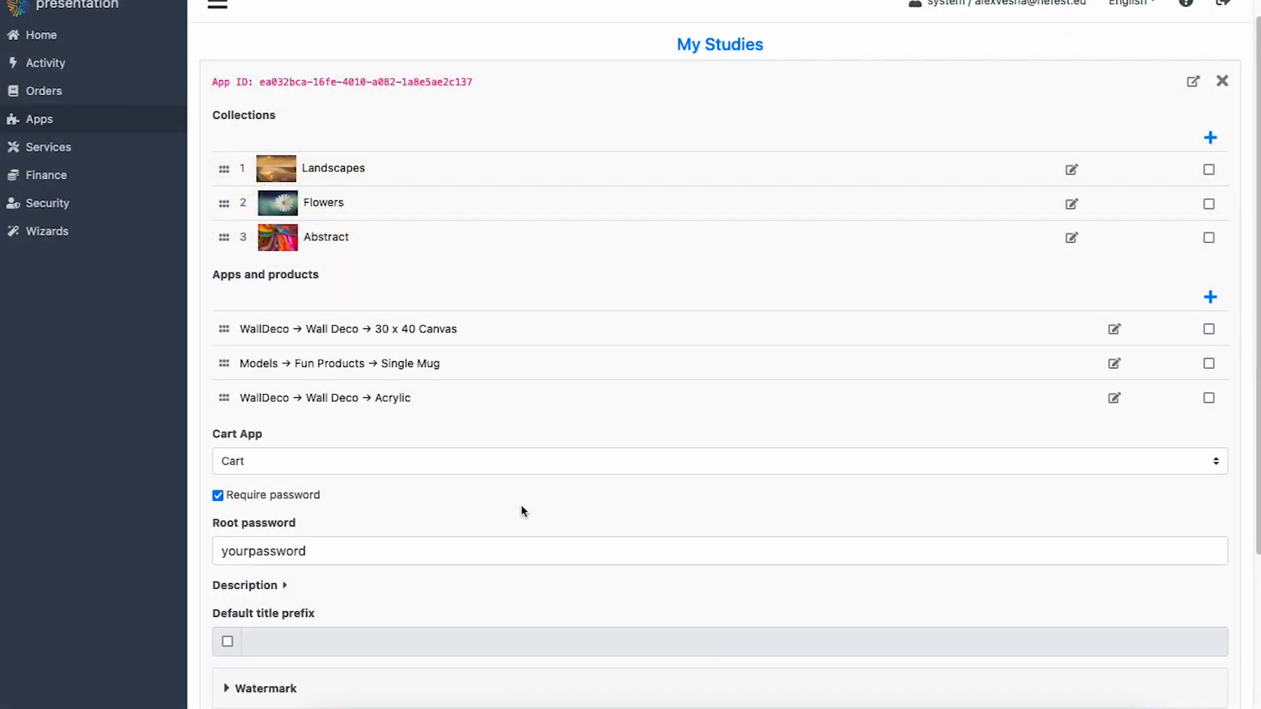
Step: Set the .btn color to Red in the My Studies app's CSS
{"action": "scroll", "coordinate": [521, 509], "scroll_direction": "down", "scroll_amount": 3}
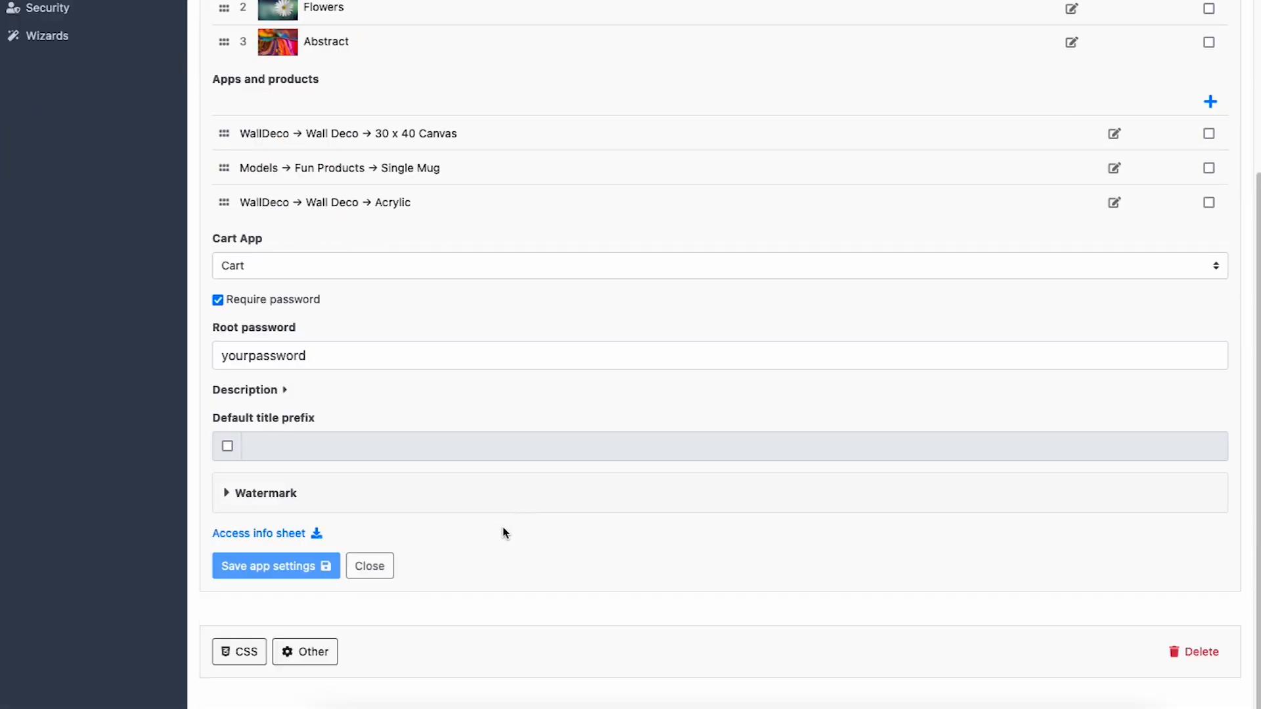
{"action": "left_click", "coordinate": [243, 654]}
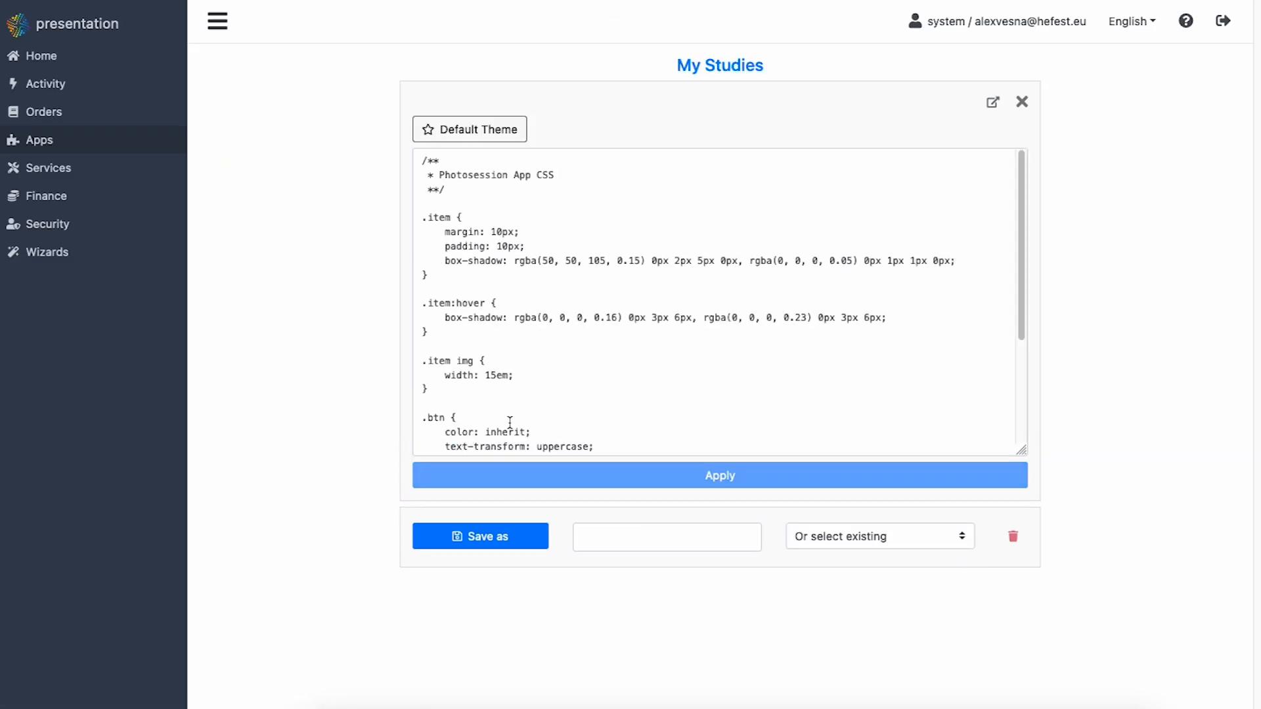
{"action": "scroll", "coordinate": [511, 426], "scroll_direction": "down", "scroll_amount": 3}
{"action": "double_click", "coordinate": [507, 288]}
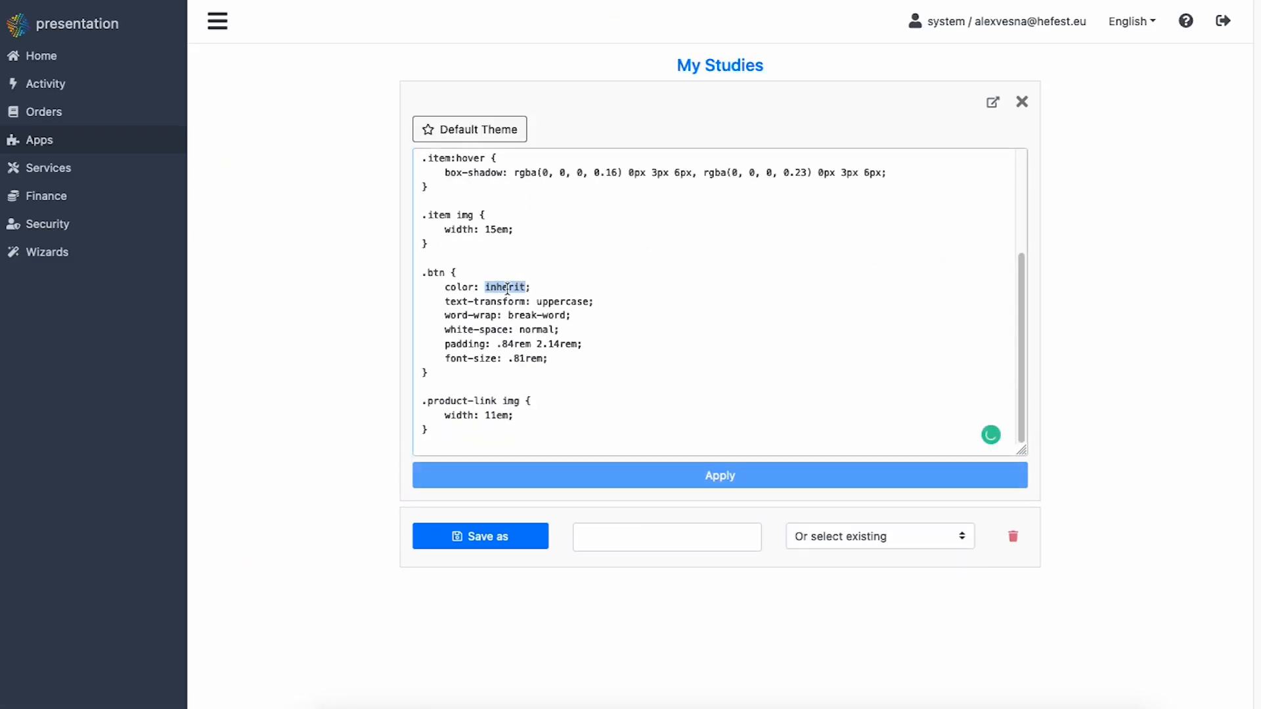
{"action": "type", "text": "Red"}
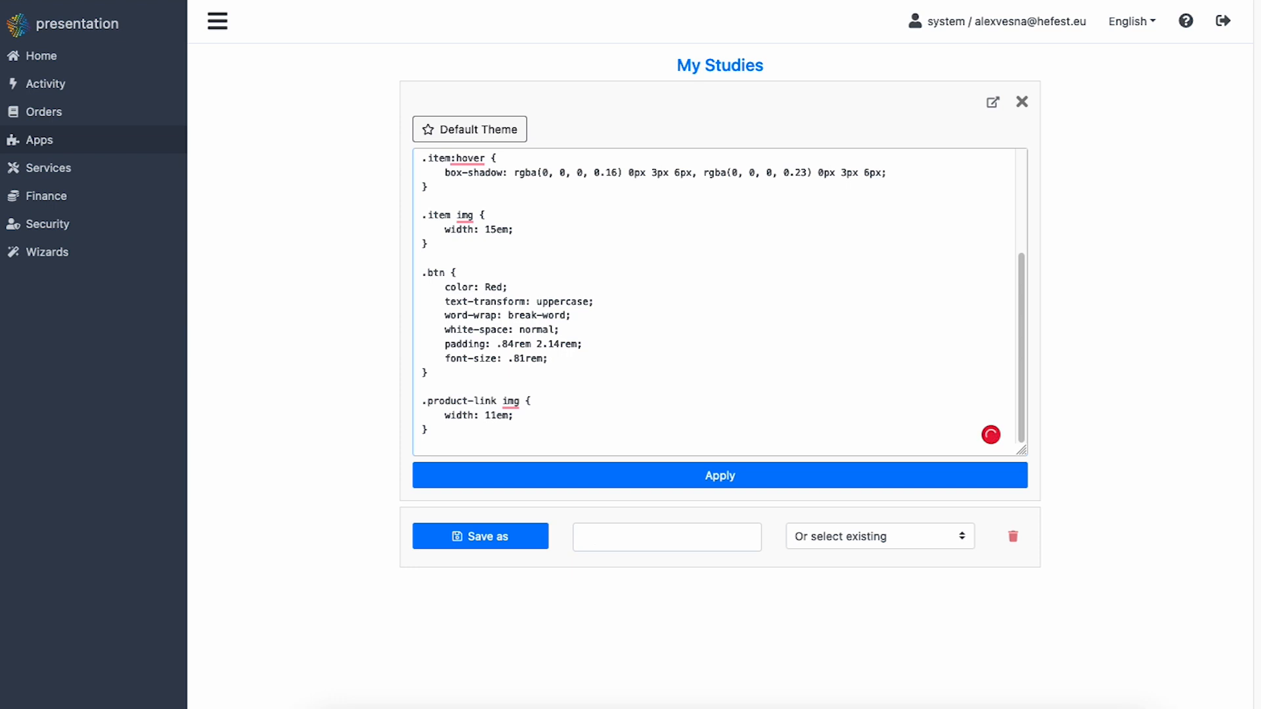
Step: Save the edited CSS as a new theme named MyTheme, then select and apply that theme to the app
{"action": "left_click", "coordinate": [673, 540]}
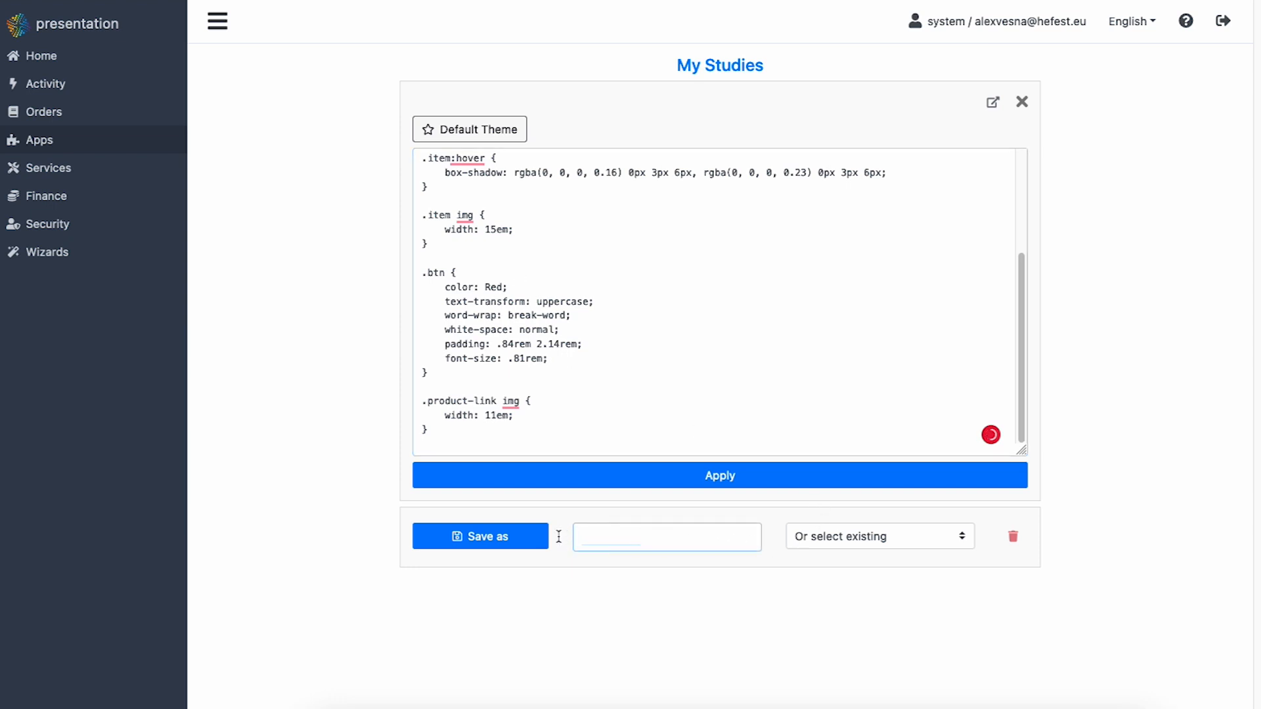
{"action": "type", "text": "MyTheme"}
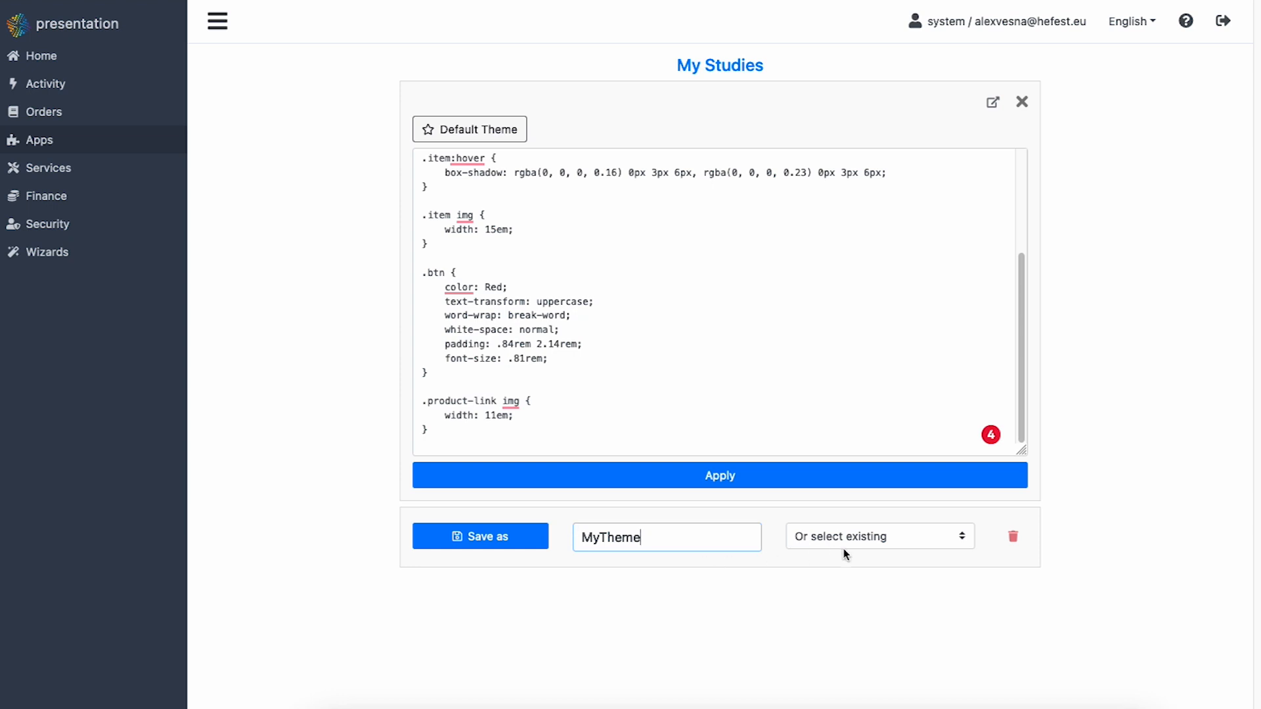
{"action": "left_click", "coordinate": [458, 543]}
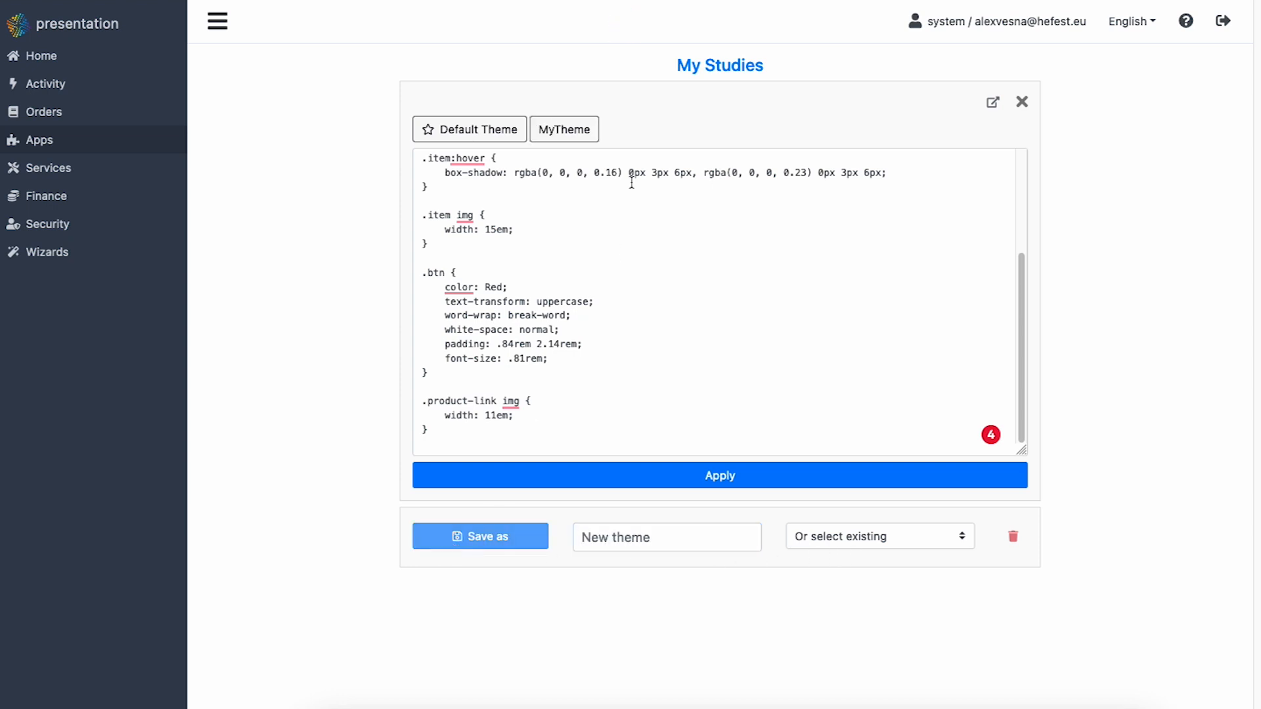
{"action": "left_click", "coordinate": [565, 129]}
{"action": "left_click", "coordinate": [706, 485]}
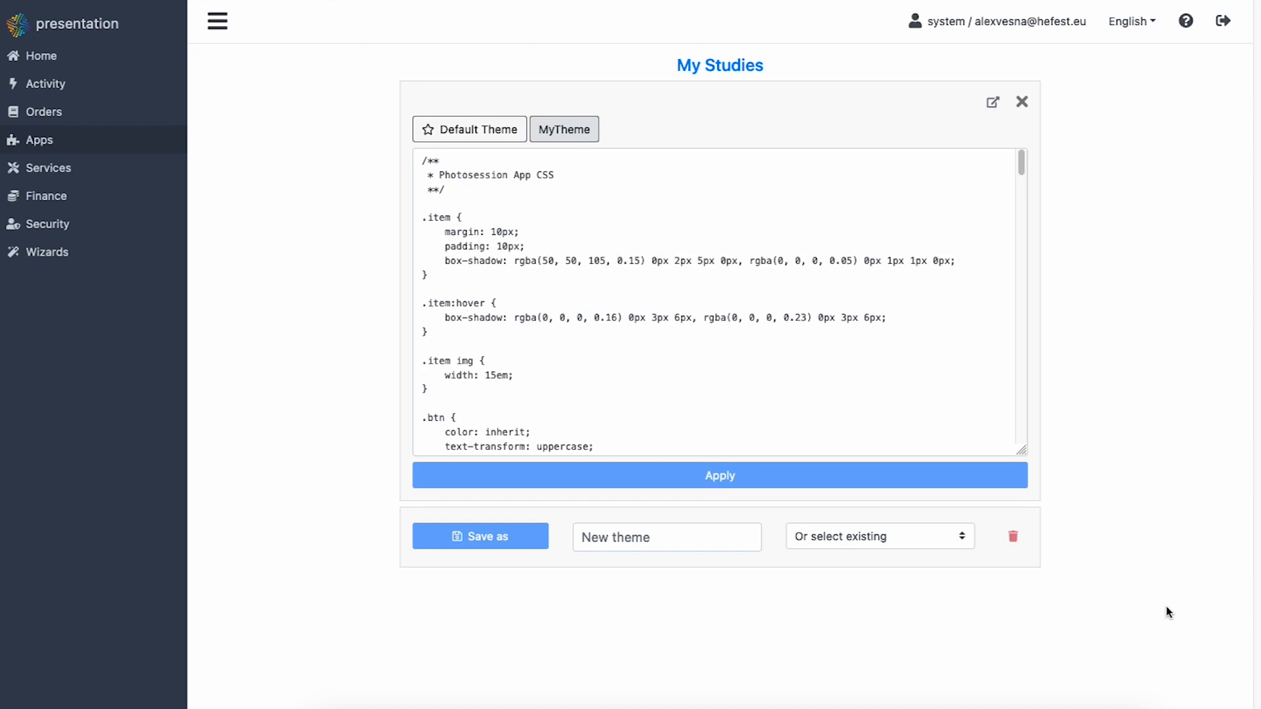
{"action": "left_click", "coordinate": [1026, 102]}
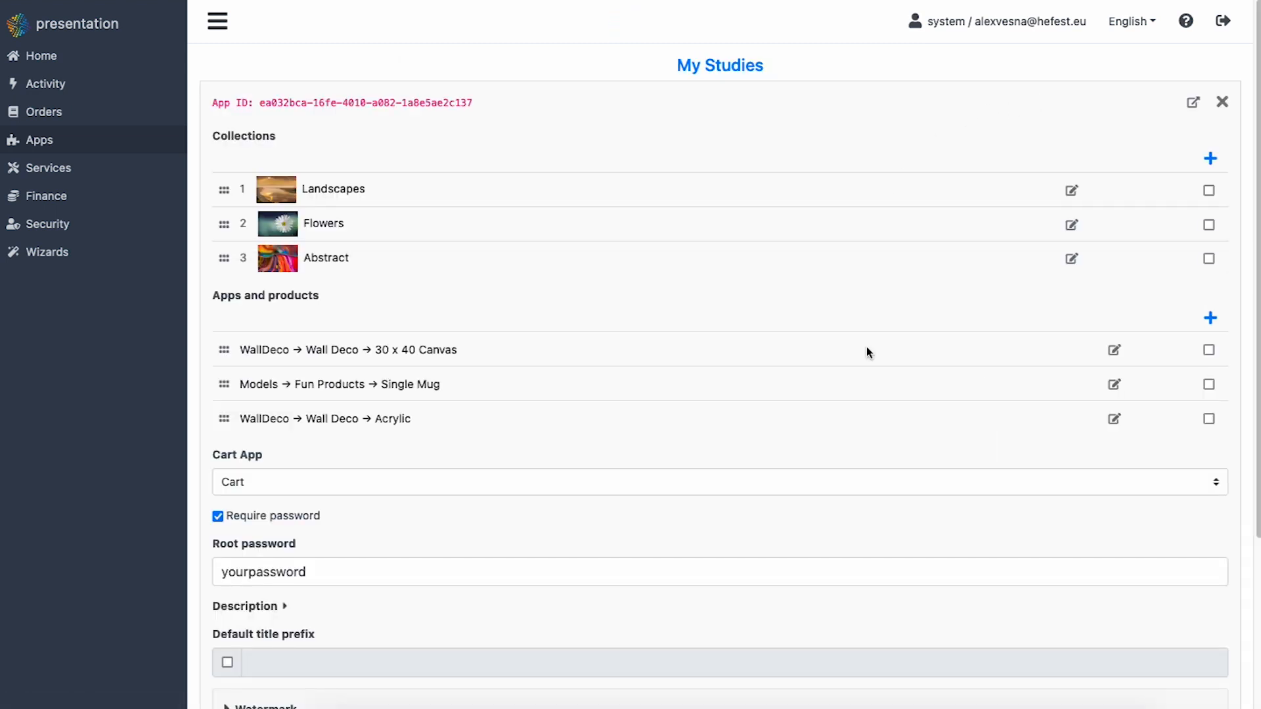
Step: Assign My studies Header and My studies Footer as the app's header and footer, save the settings, and view the published app
{"action": "scroll", "coordinate": [869, 404], "scroll_direction": "down", "scroll_amount": 3}
{"action": "left_click", "coordinate": [314, 654]}
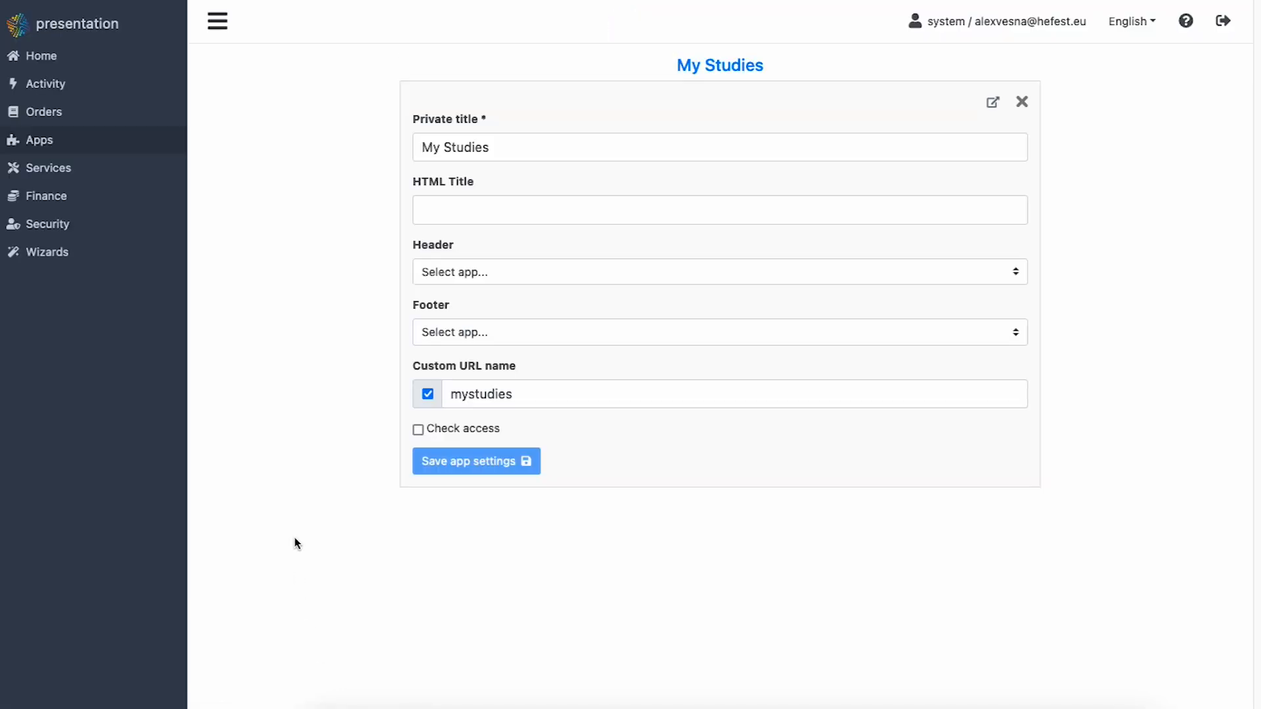
{"action": "left_click", "coordinate": [564, 278]}
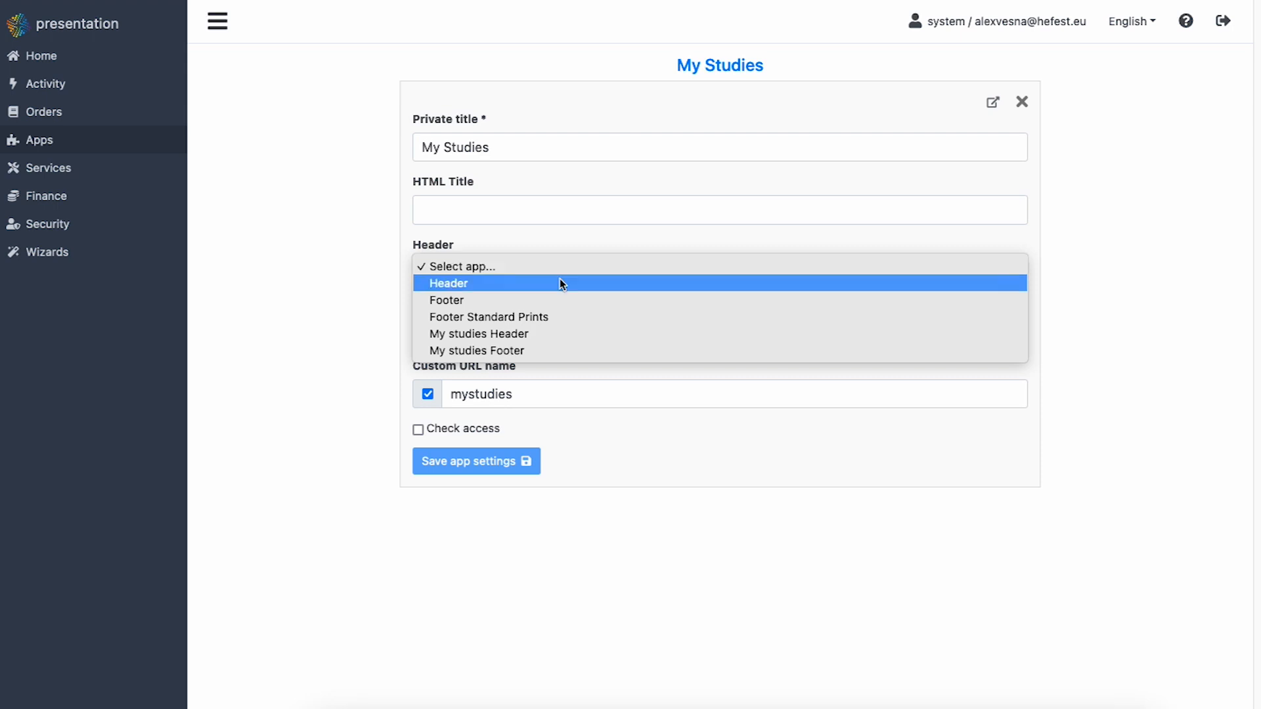
{"action": "left_click", "coordinate": [540, 333]}
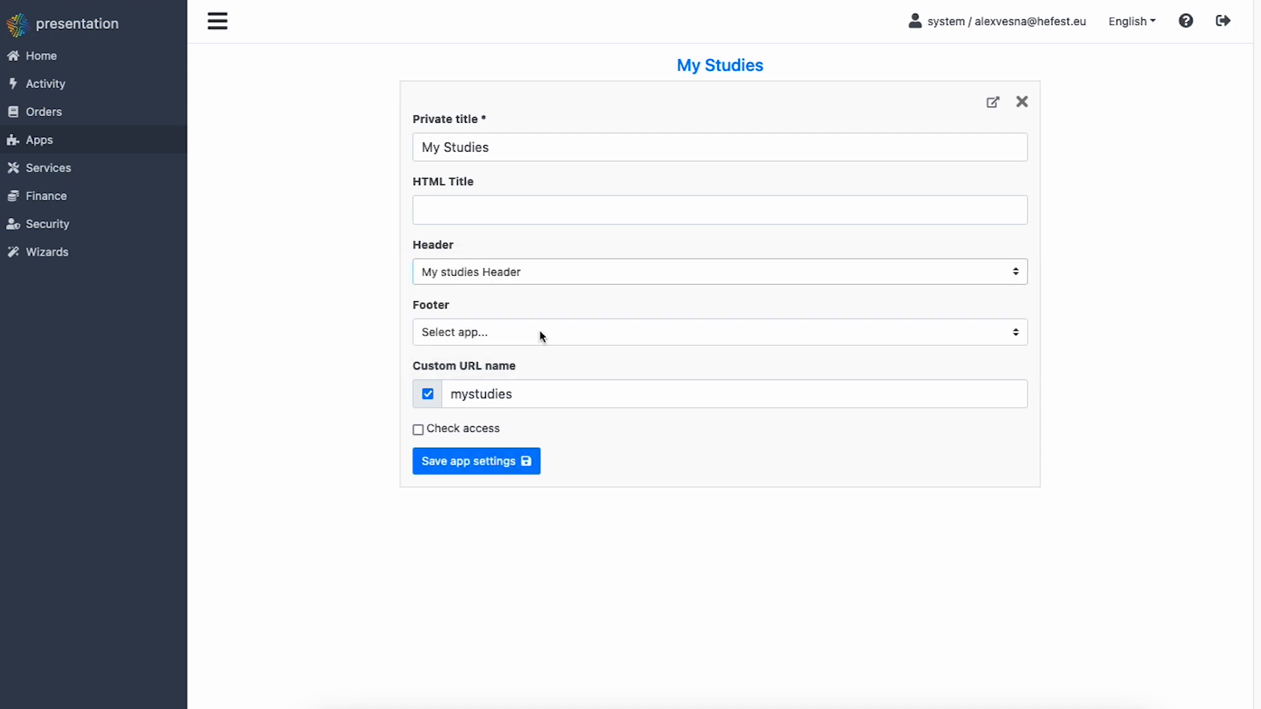
{"action": "left_click", "coordinate": [555, 335]}
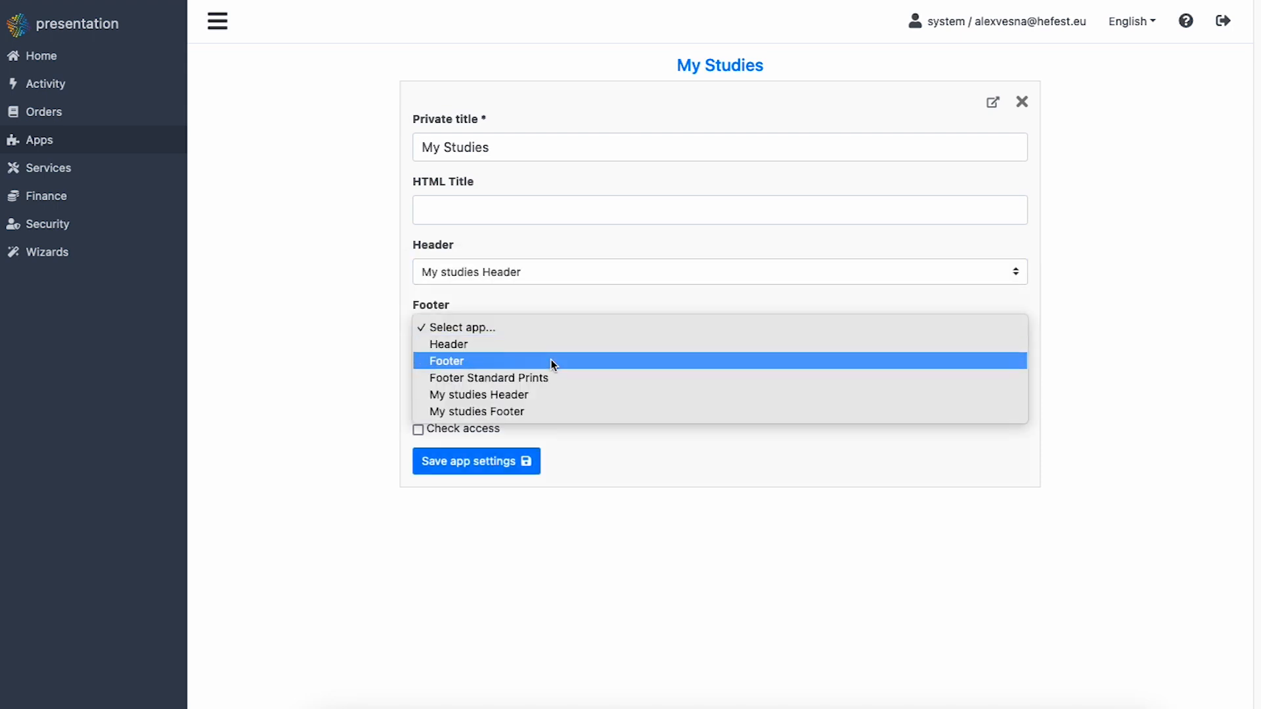
{"action": "left_click", "coordinate": [543, 412]}
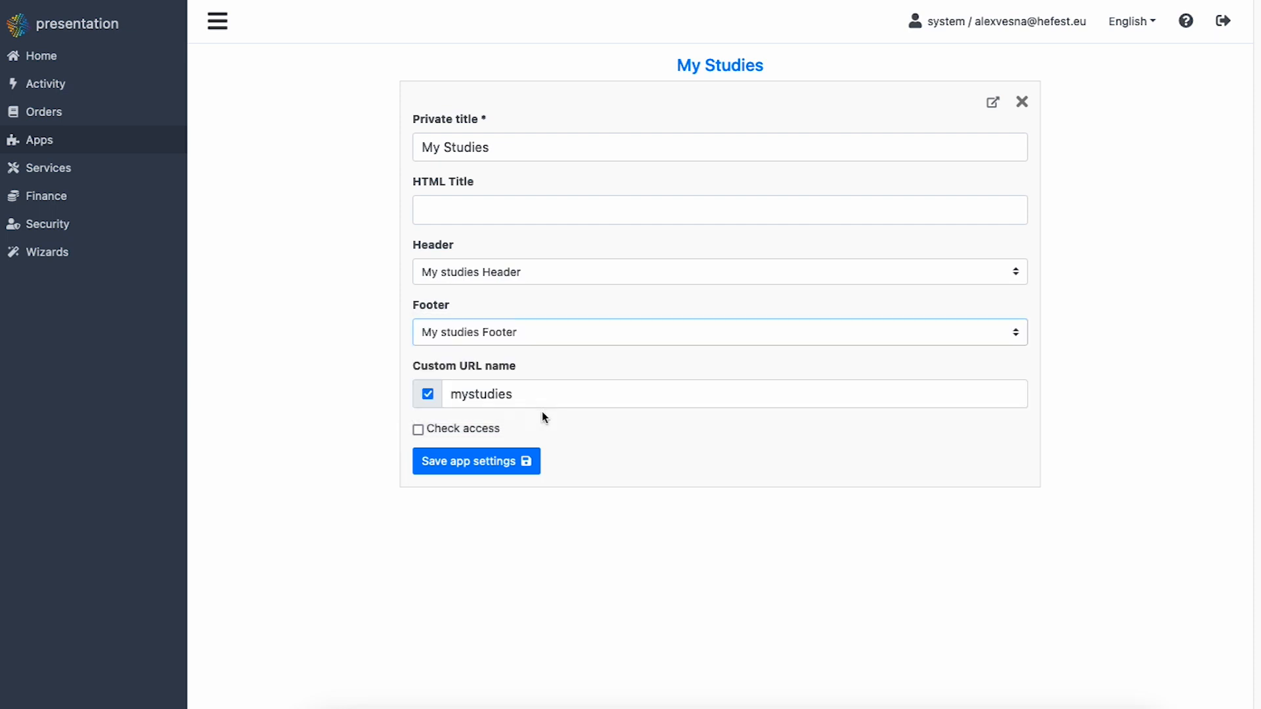
{"action": "left_click", "coordinate": [479, 473]}
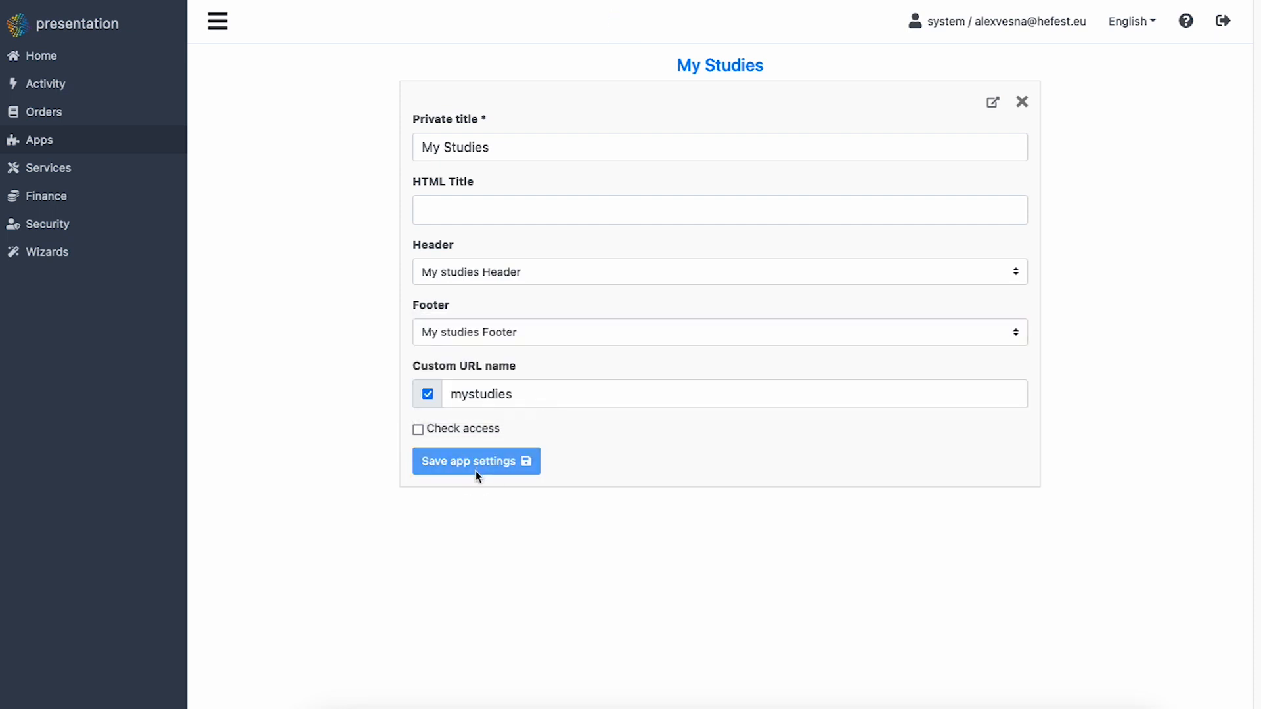
{"action": "left_click", "coordinate": [992, 101]}
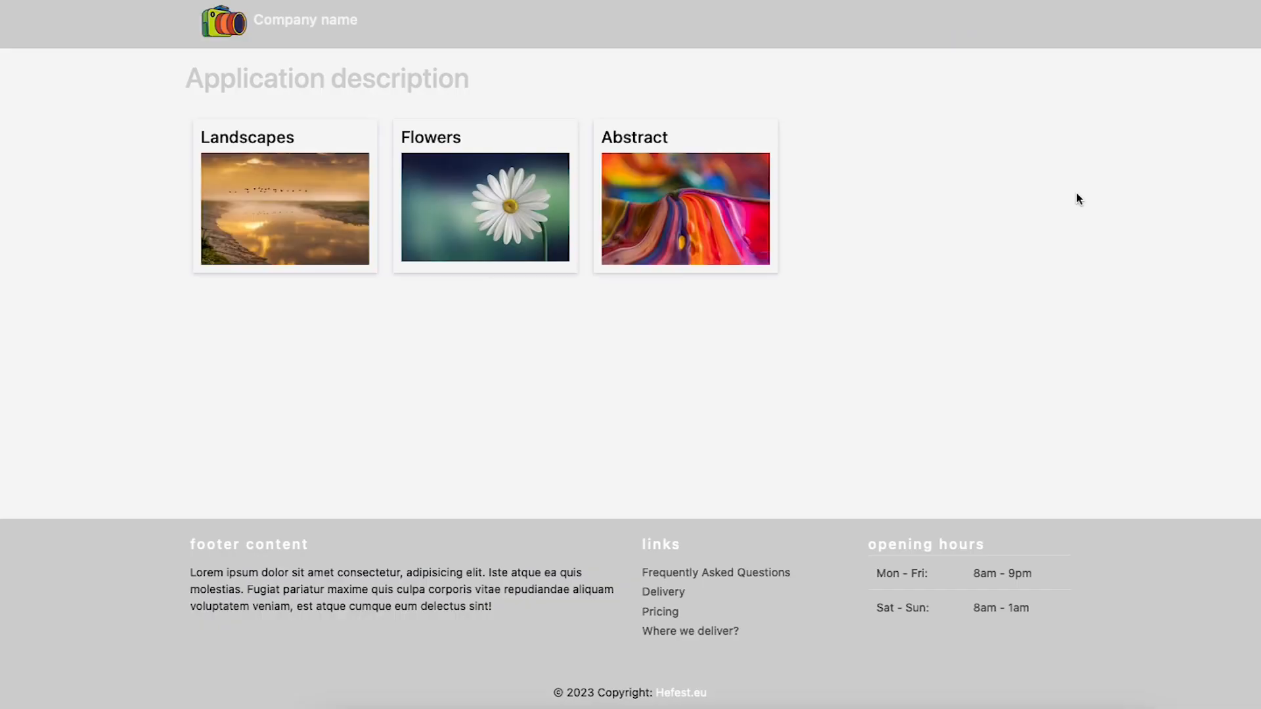